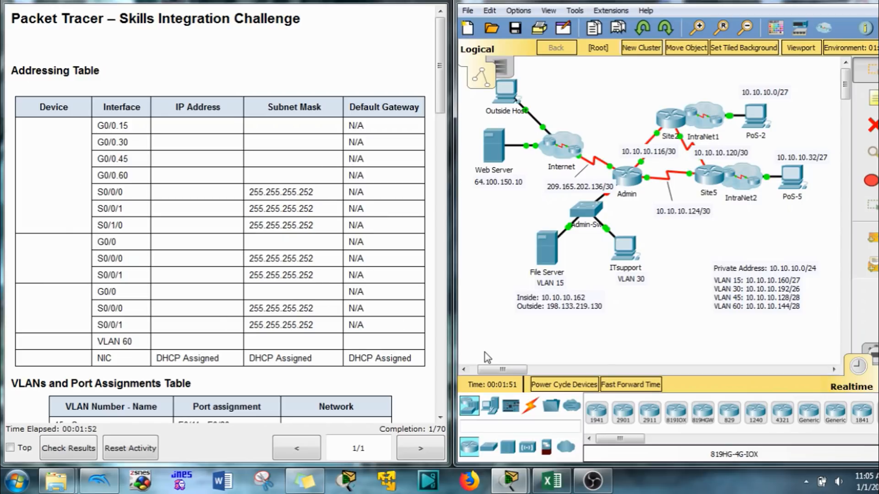
- Bring the Excel addressing-table workbook in front of the Packet Tracer activity instructions
left_click(549, 483)
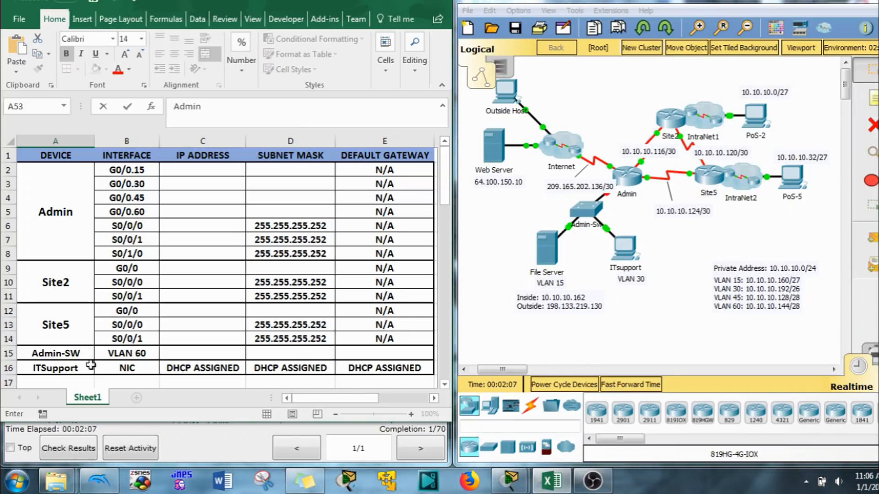
- Scroll Excel down to the table listing 255.255.255.252 masks for the Admin, Site2 and Site5 serials
left_click(587, 212)
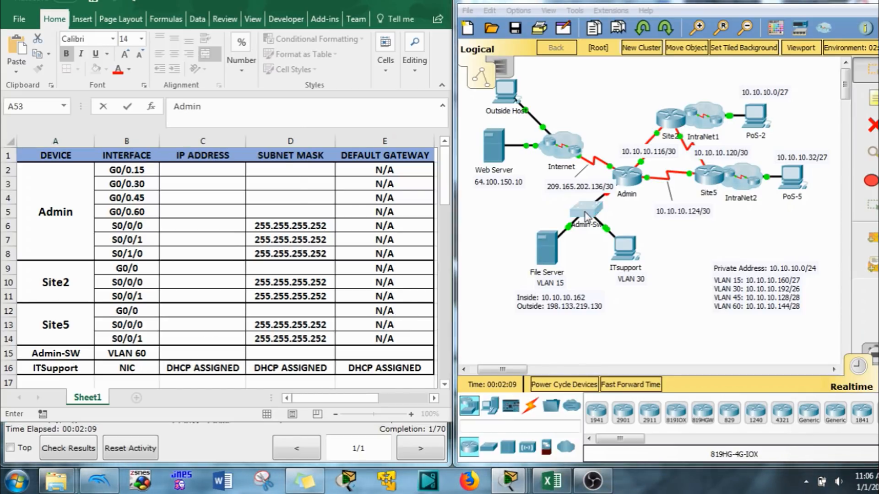
left_click(615, 42)
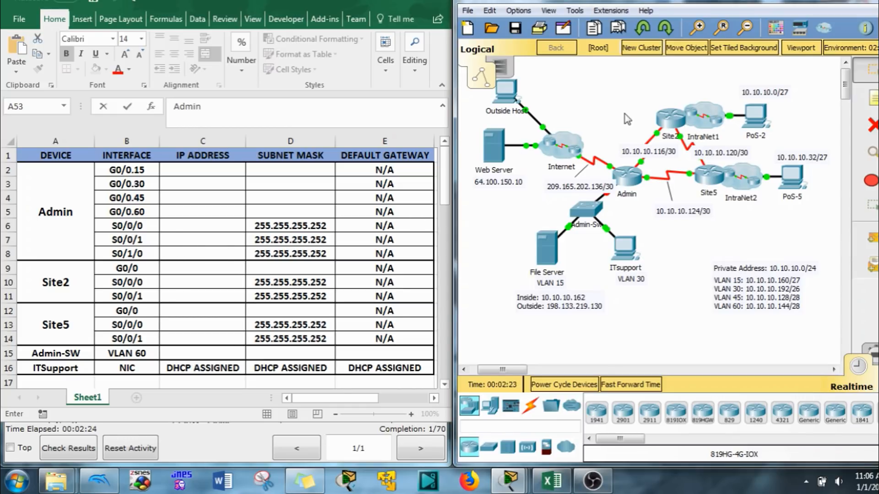
mouse_move(631, 182)
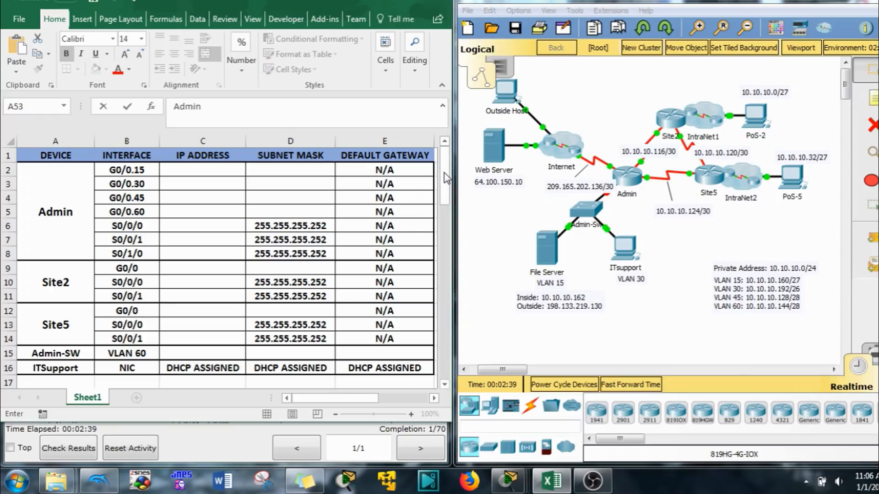
left_click_drag(446, 191, 442, 274)
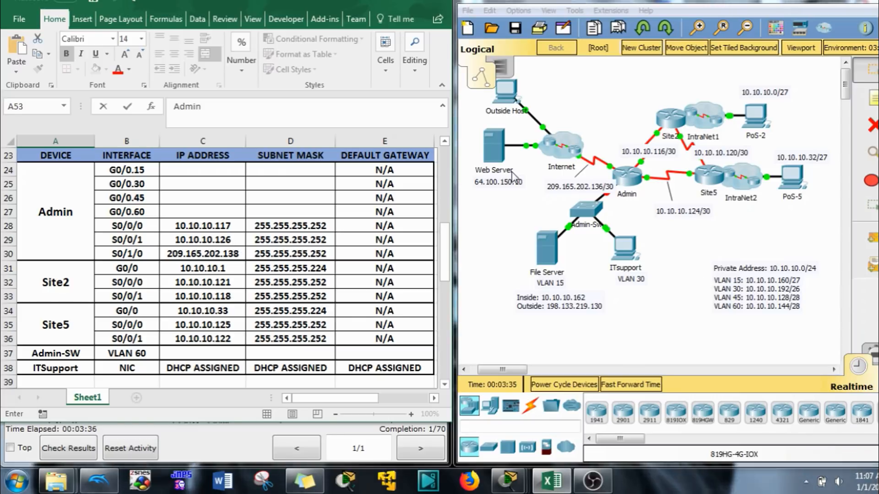
- Scroll to the completed table and check Admin-SW VLAN 60: 10.10.10.146, gateway 10.10.10.145
left_click_drag(444, 244, 435, 325)
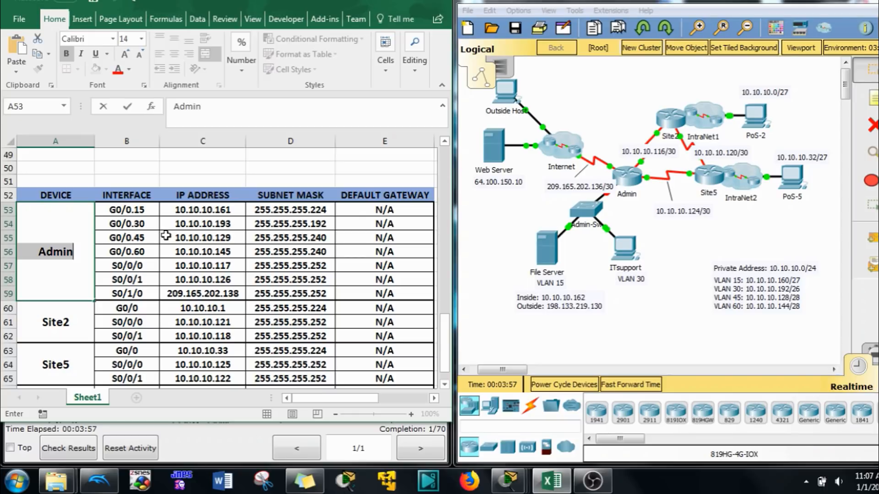
left_click(233, 251)
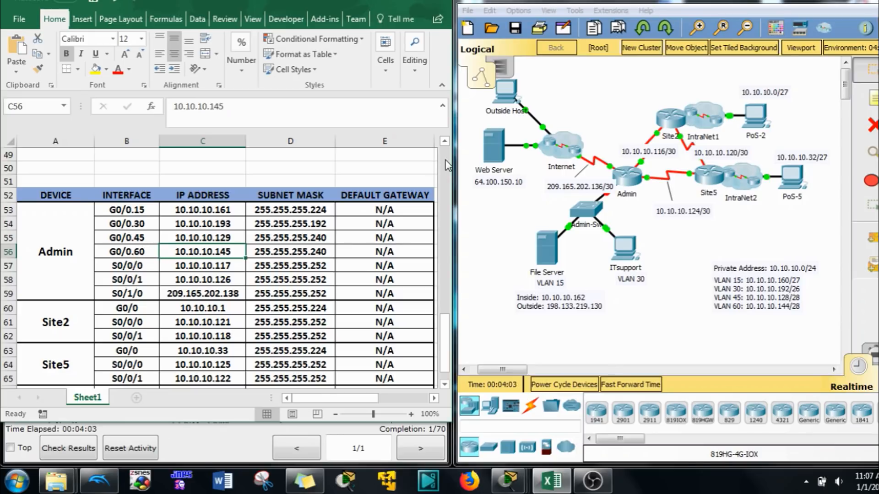
scroll(293, 333, "down", 1)
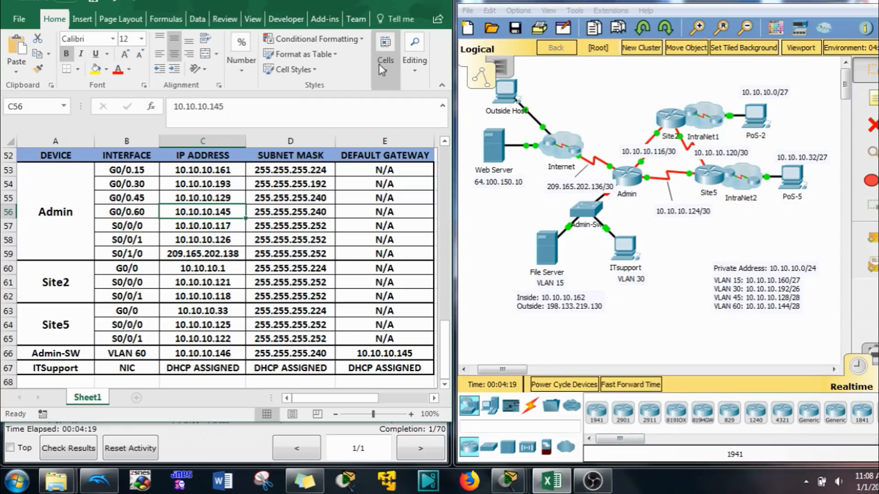
- Bring the instructions forward and open the Admin-Sw device window beside them
left_click(261, 441)
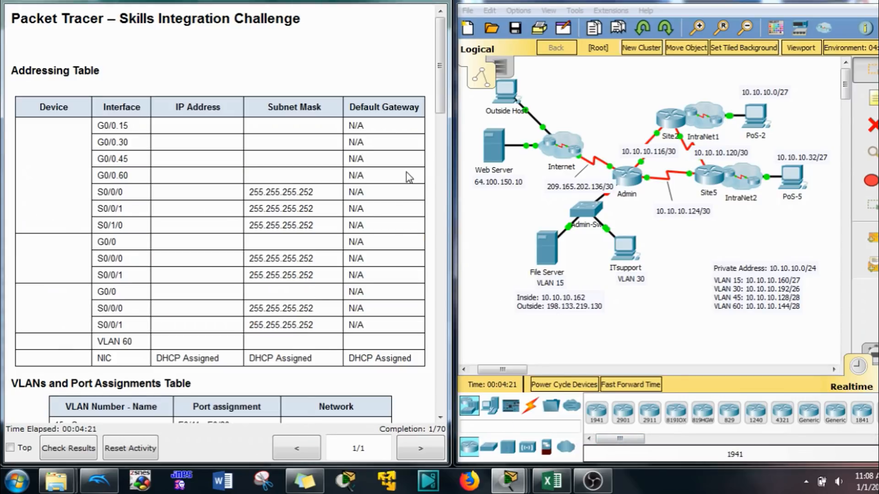
scroll(407, 178, "down", 15)
scroll(407, 178, "up", 4)
scroll(408, 178, "up", 3)
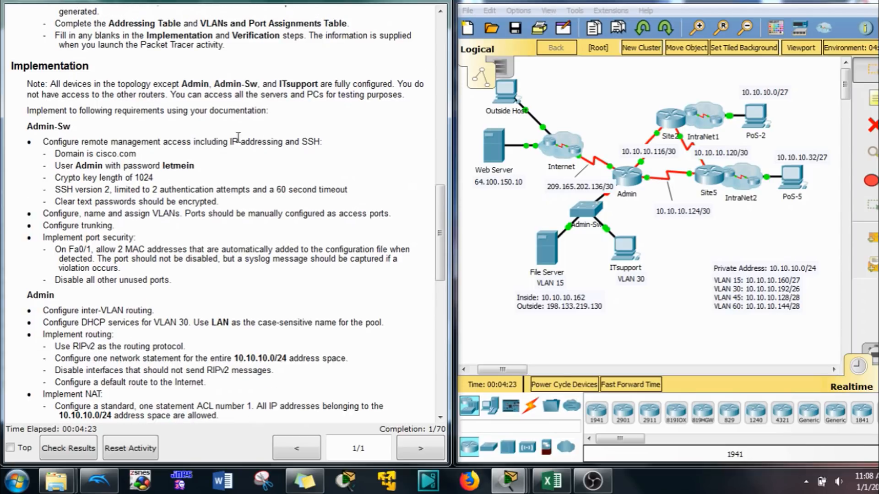
left_click(590, 214)
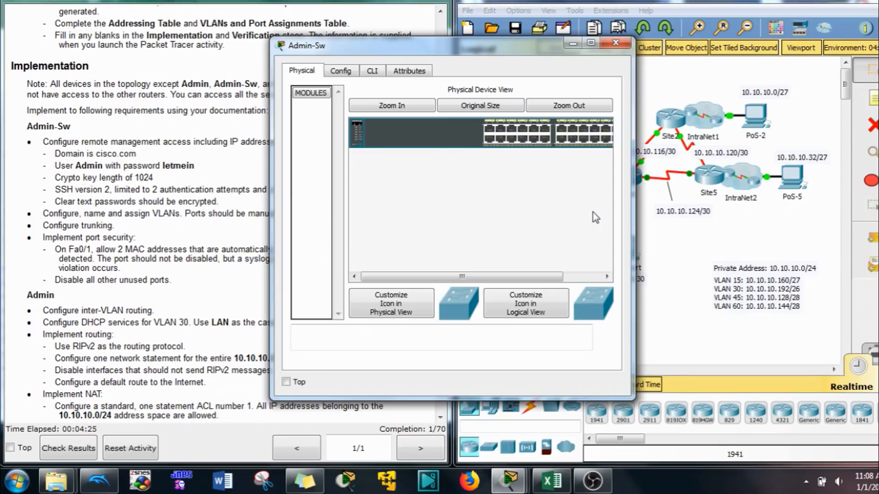
left_click_drag(468, 52, 693, 45)
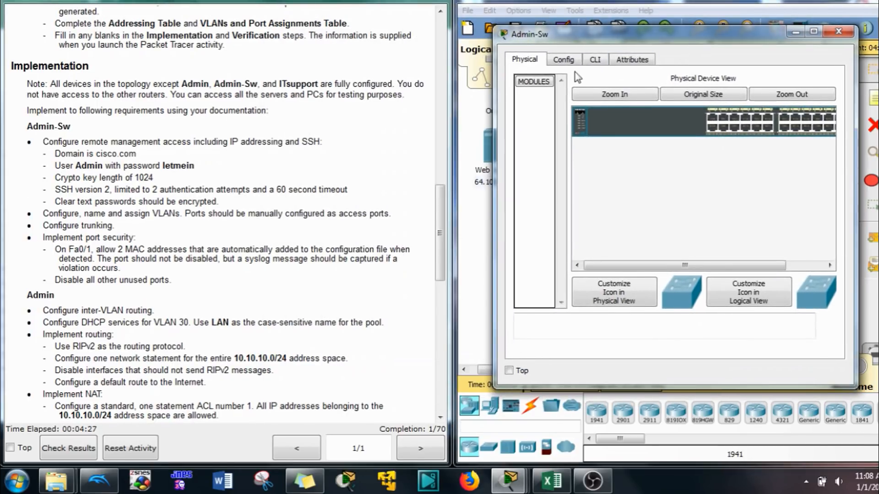
- Enter privileged mode and global configuration mode (en, conf t) in Admin-Sw's CLI
left_click(598, 58)
key("Return")
key("Return")
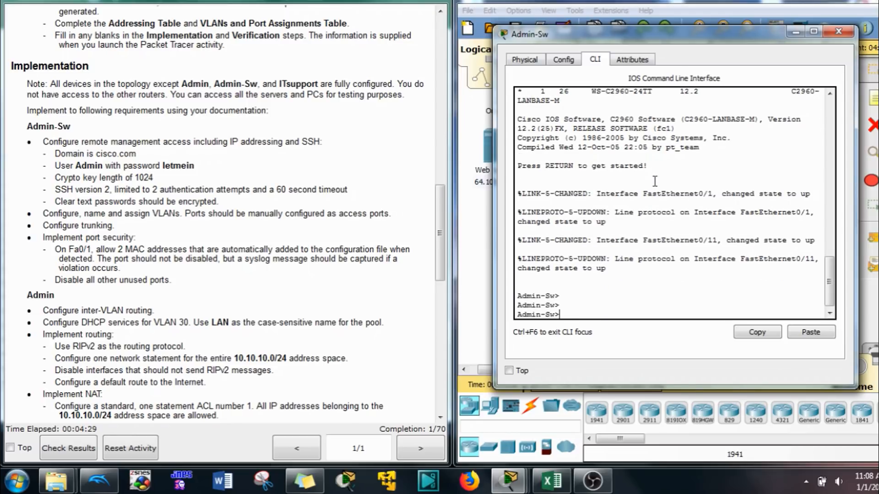
type("en")
key("Return")
type("conf t")
key("Return")
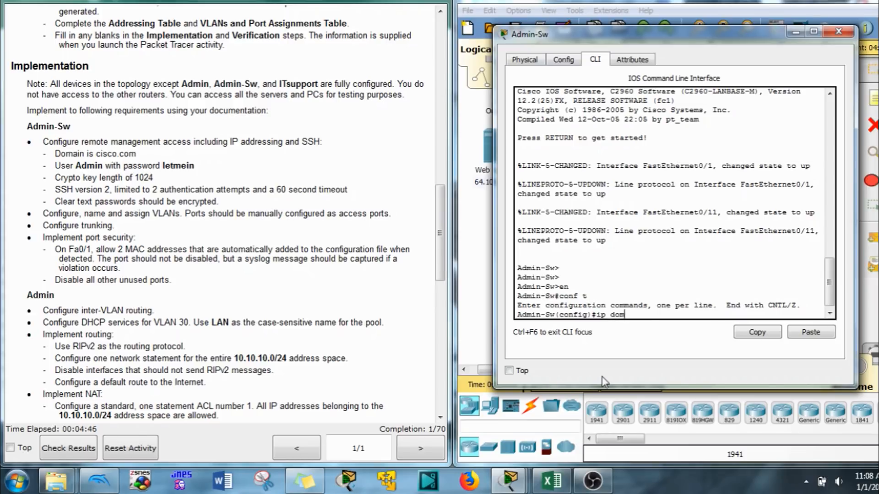
- Set Admin-Sw's IP domain name to cisco.com
type("n-")
key("Tab")
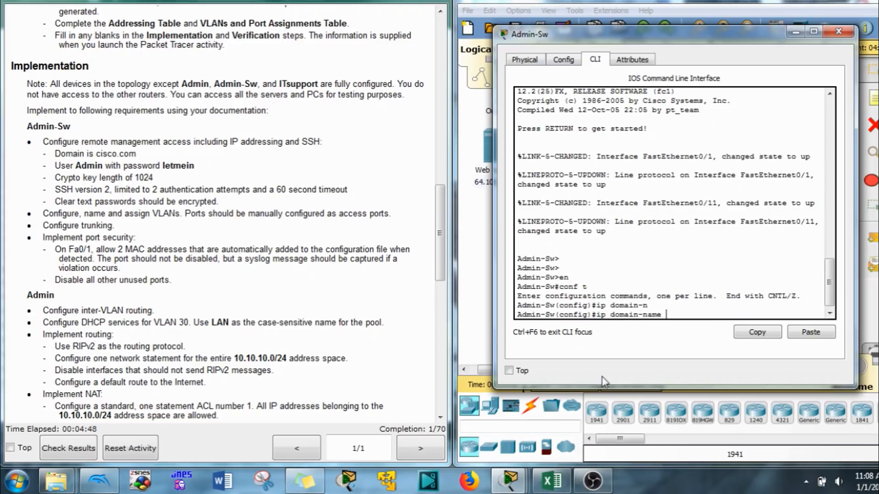
type("cisco.com")
key("Return")
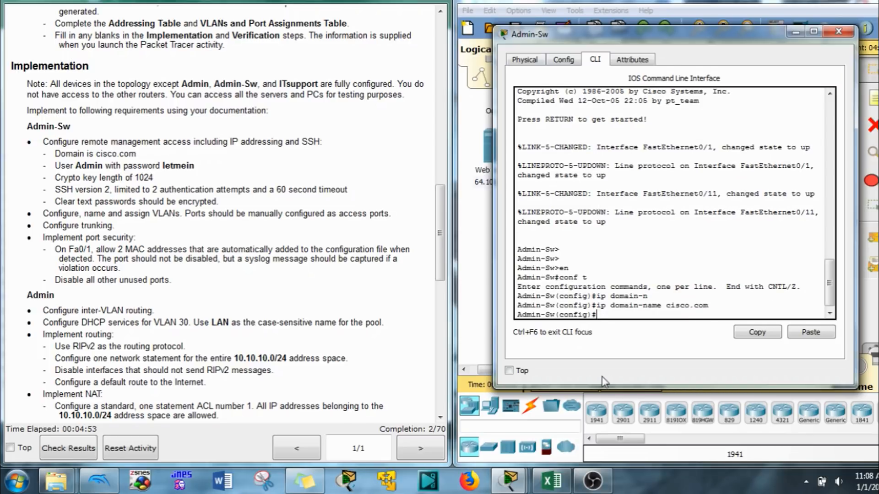
- Create the local user Admin with its login password
type("us")
key("Tab")
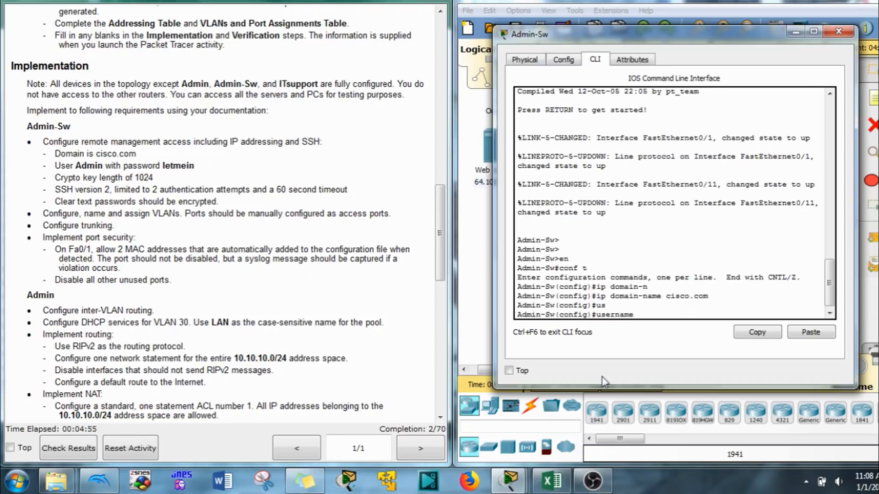
type("Admin pas")
key("Tab")
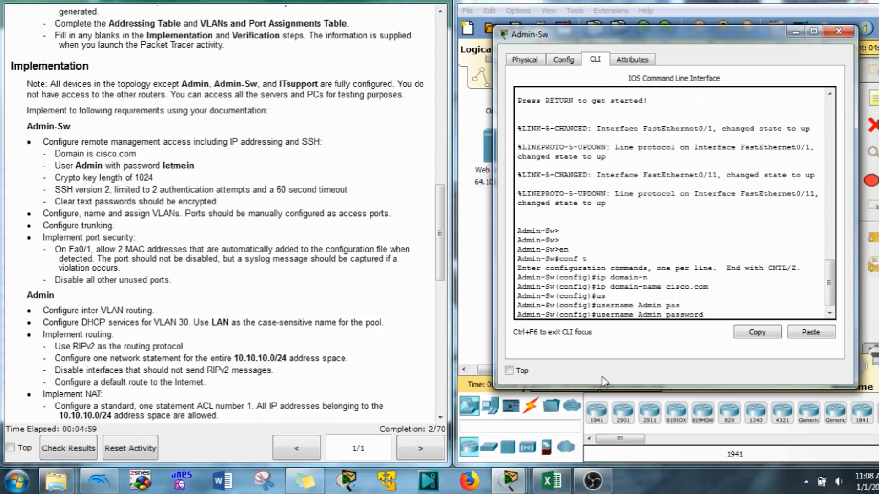
type("letmein")
key("Return")
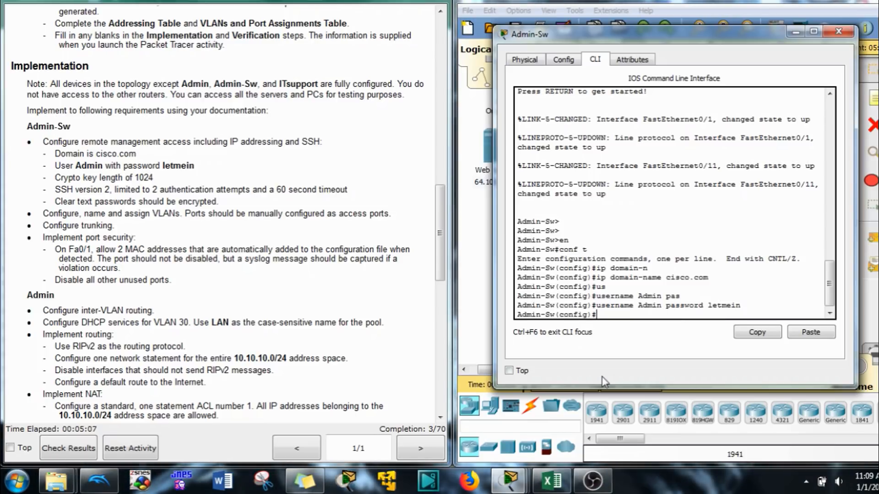
- Generate 1024-bit RSA keys with crypto key generate rsa
type("cry")
key("Tab")
type("k")
key("Tab")
type("g")
key("Tab")
type("r")
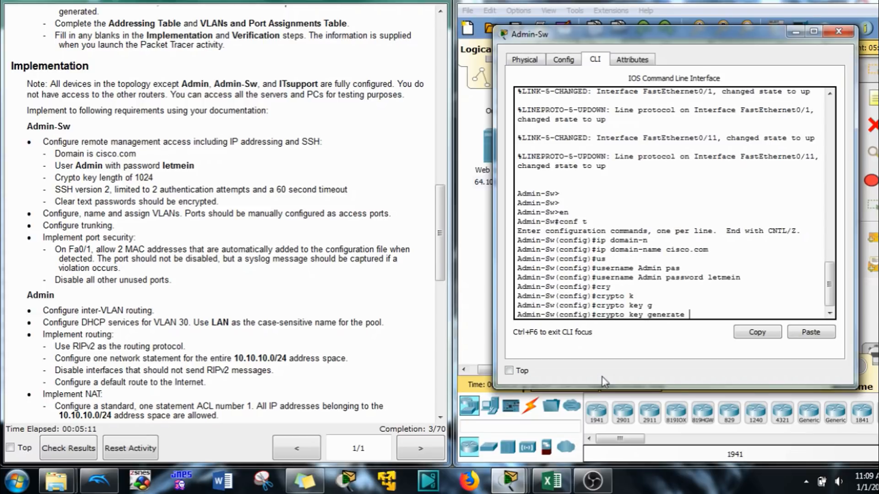
key("Tab")
key("Return")
type("10")
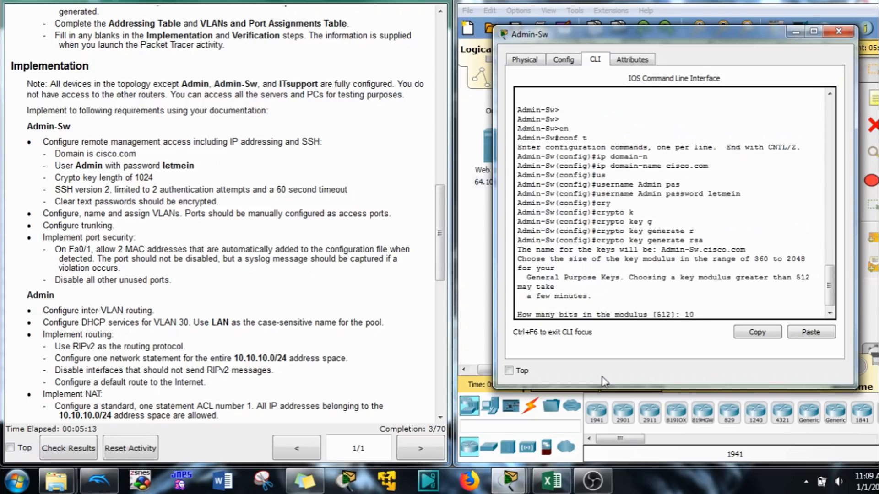
type("24")
key("Return")
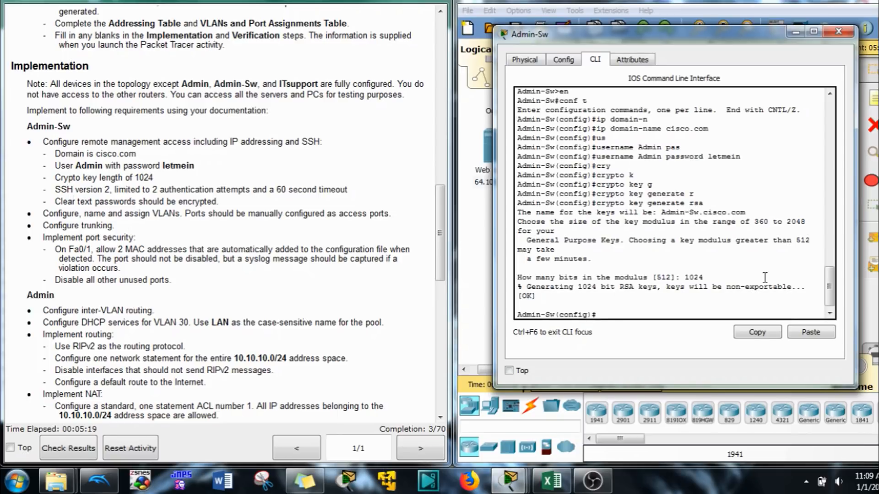
- Set SSH to version 2 and limit authentication retries to 2
type("ip ssh v")
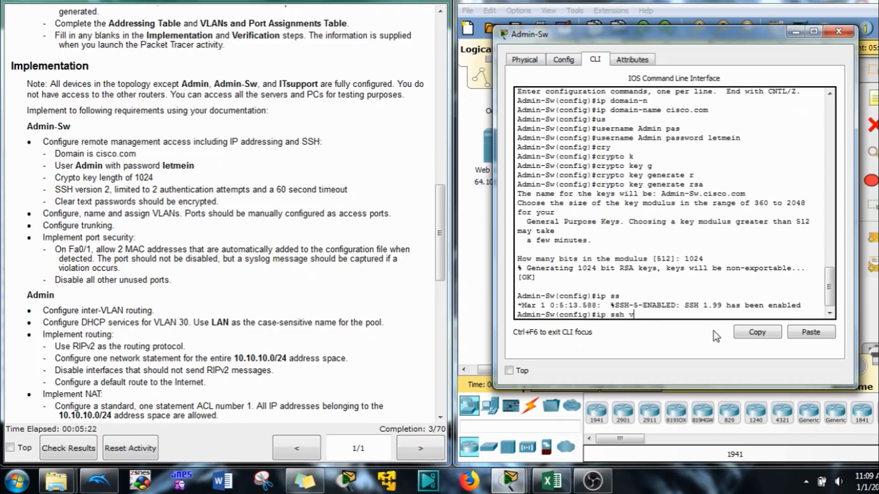
type("er")
key("Tab")
type("2")
key("Return")
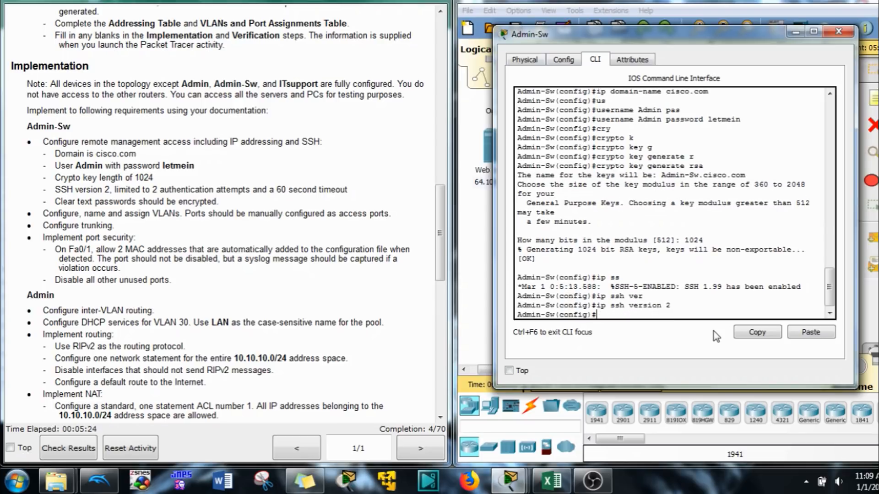
type("ip ss")
key("Tab")
type("au")
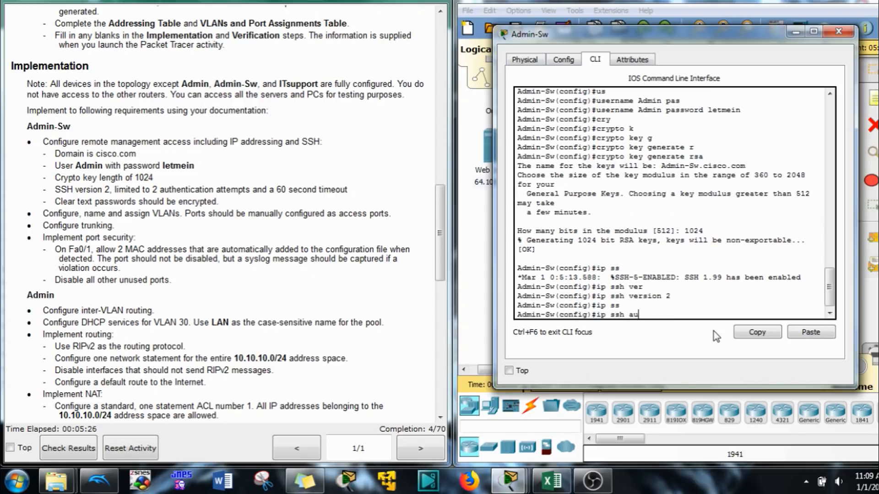
key("Tab")
type("2")
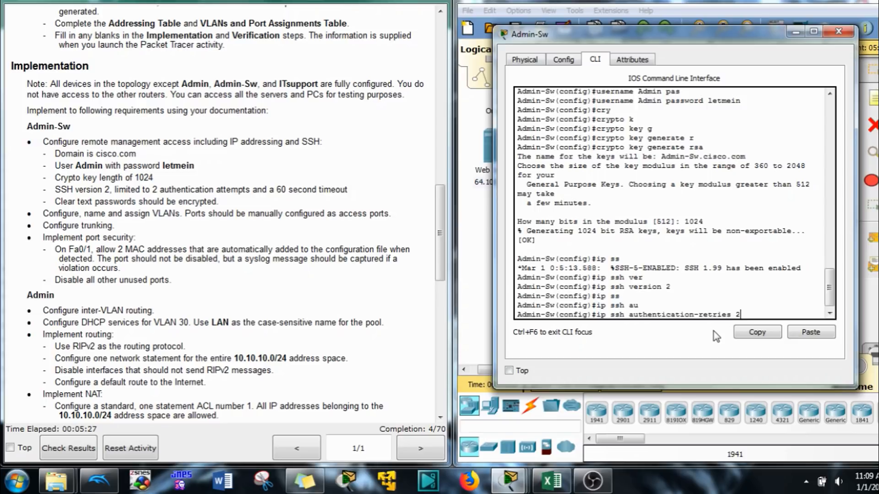
key("Return")
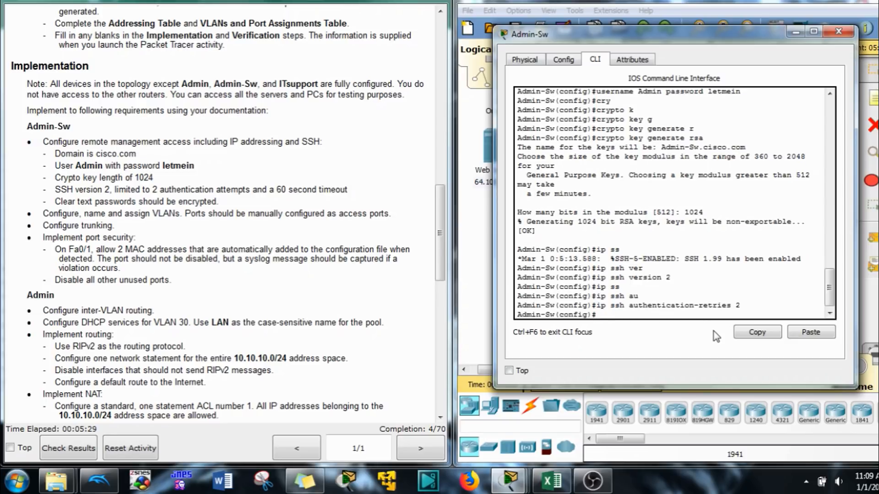
- Set the SSH time-out to 60 seconds with ip ssh time-out 60
type("ip")
key("Tab")
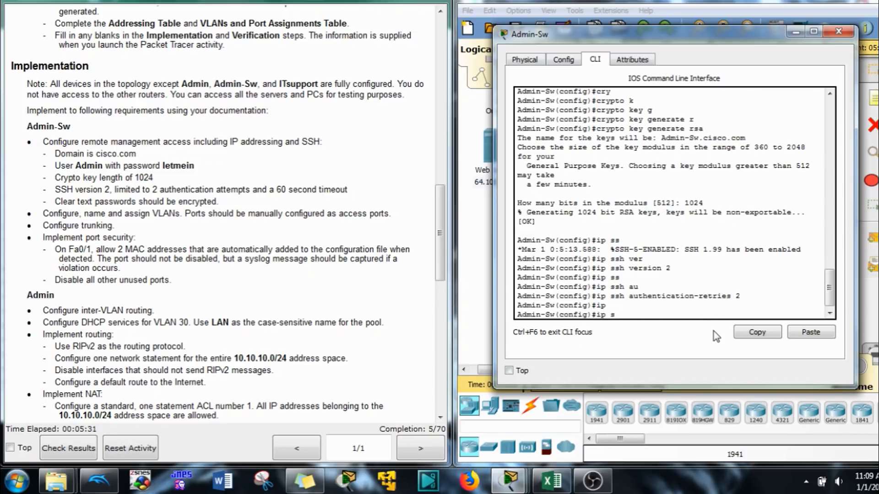
type("s")
key("Tab")
type("y")
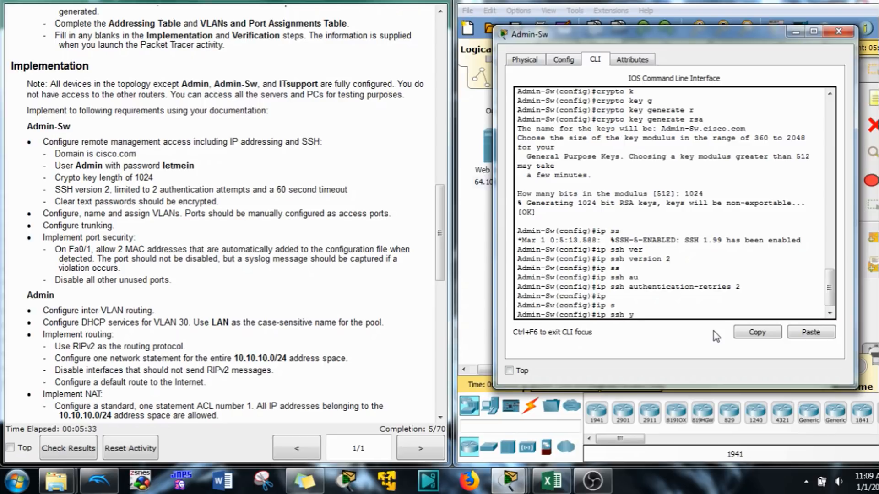
key("BackSpace")
type("t`")
key("Tab")
key("BackSpace")
key("BackSpace")
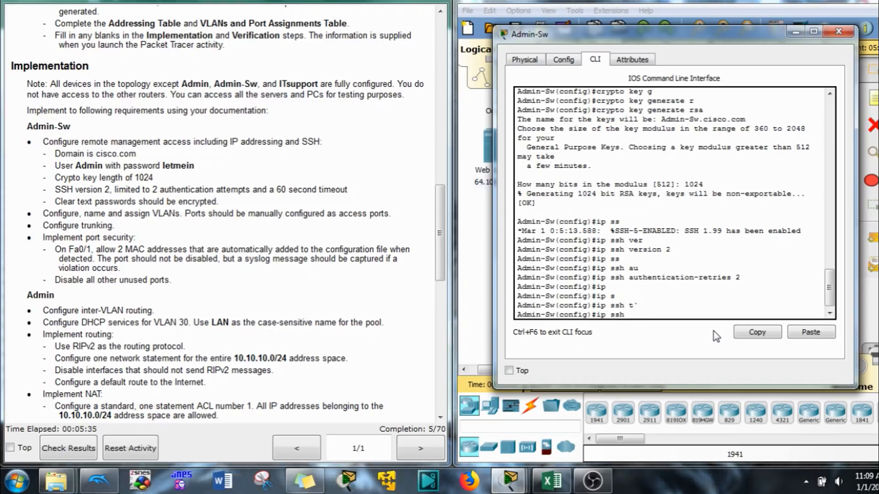
type("t")
key("Tab")
type("ime-out 60")
key("Return")
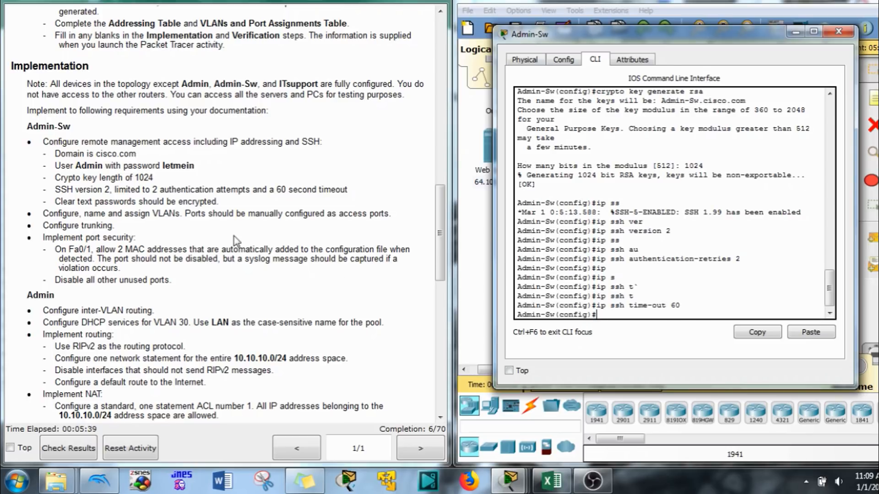
left_click(225, 207)
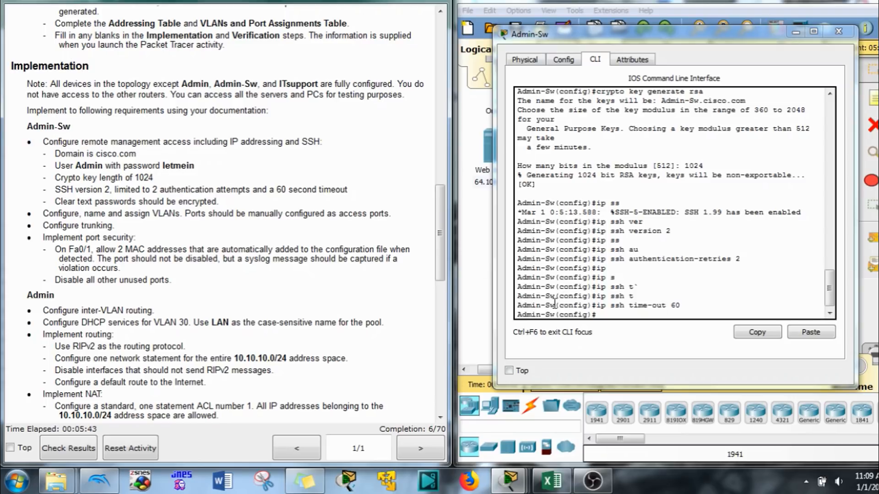
- Set Admin-Sw's default gateway to 10.10.10.145, checked against the addressing table
left_click(611, 319)
type("ip ")
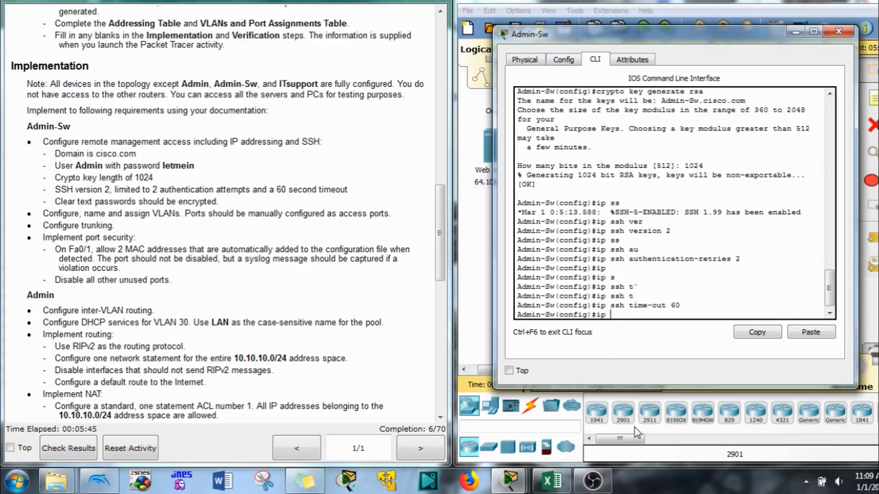
type("de")
key("Tab")
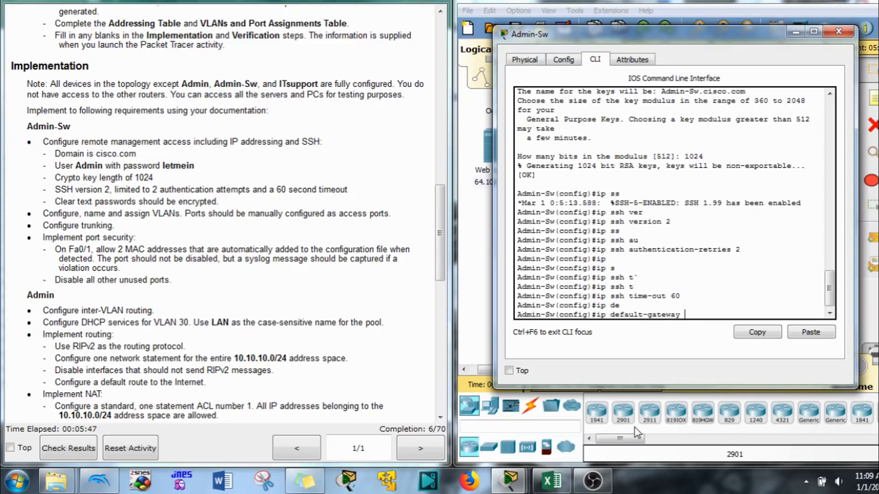
left_click(552, 480)
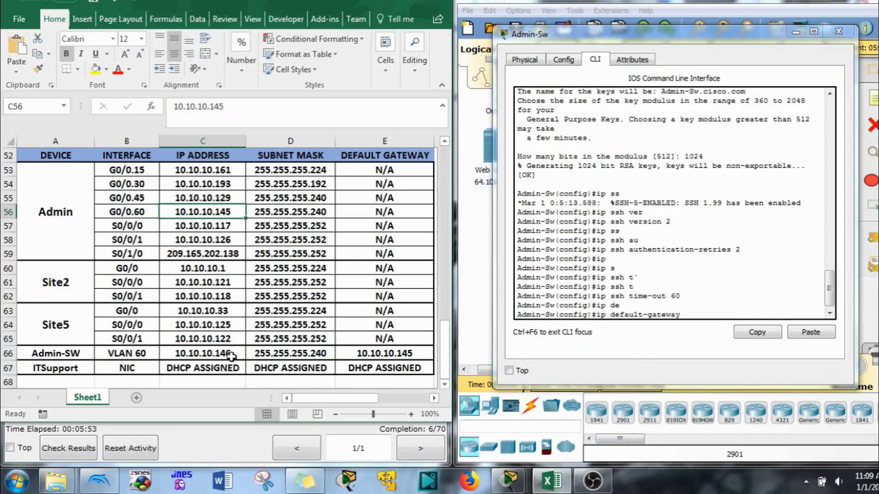
left_click(675, 310)
type("10.1")
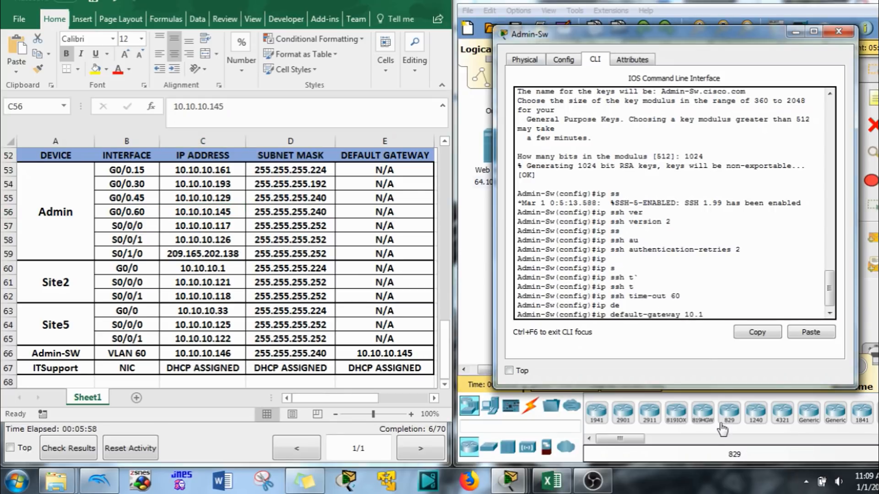
type("0.10.145")
key("Return")
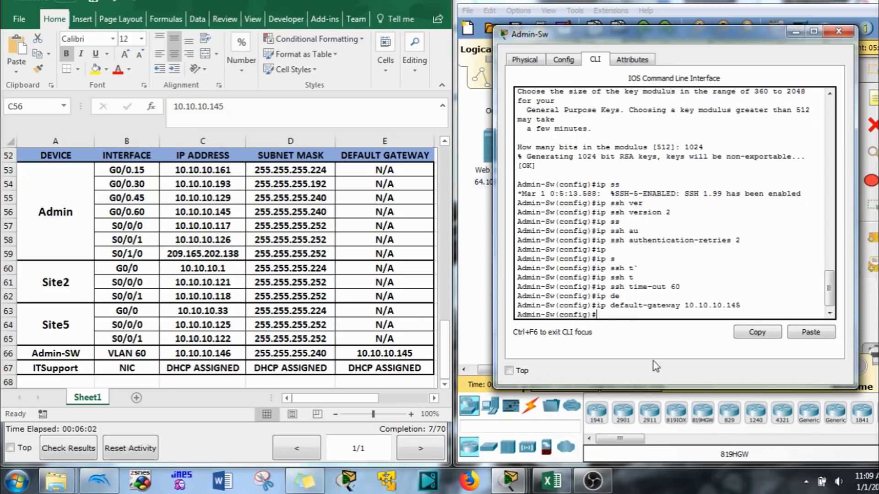
left_click(375, 2)
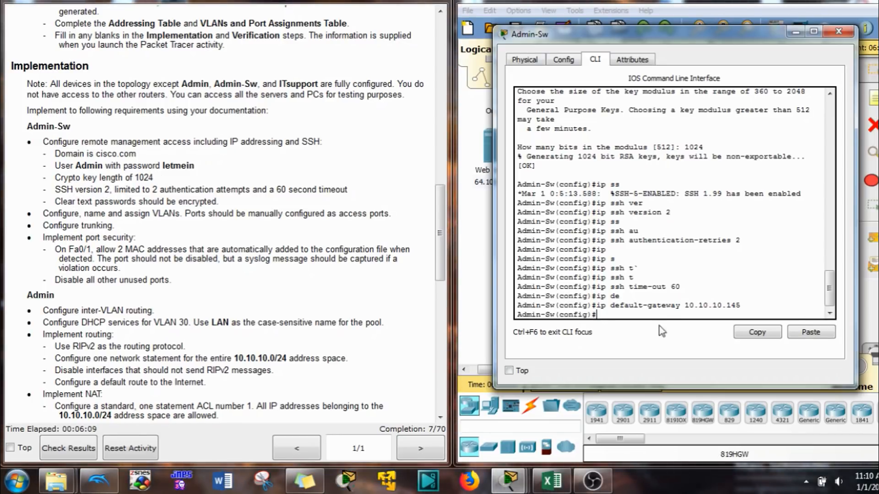
- Turn on service password-encryption
type("ser")
key("Tab")
type("p")
key("Tab")
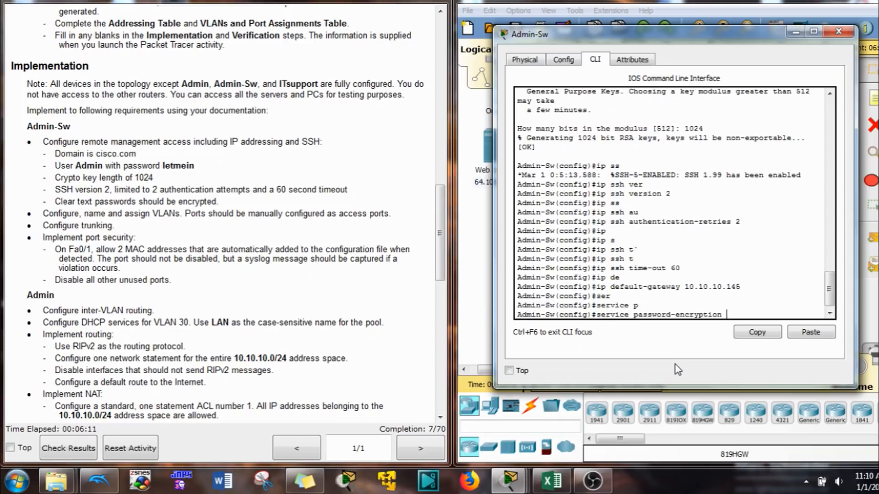
key("Return")
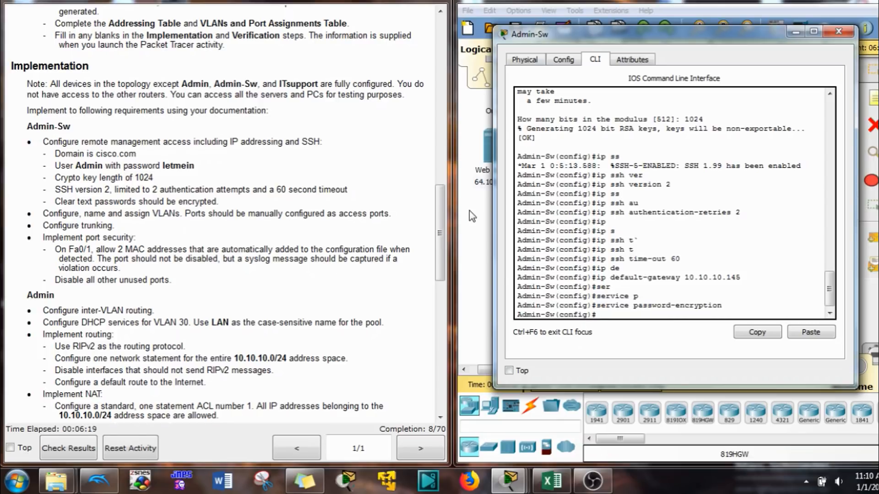
left_click_drag(442, 222, 433, 158)
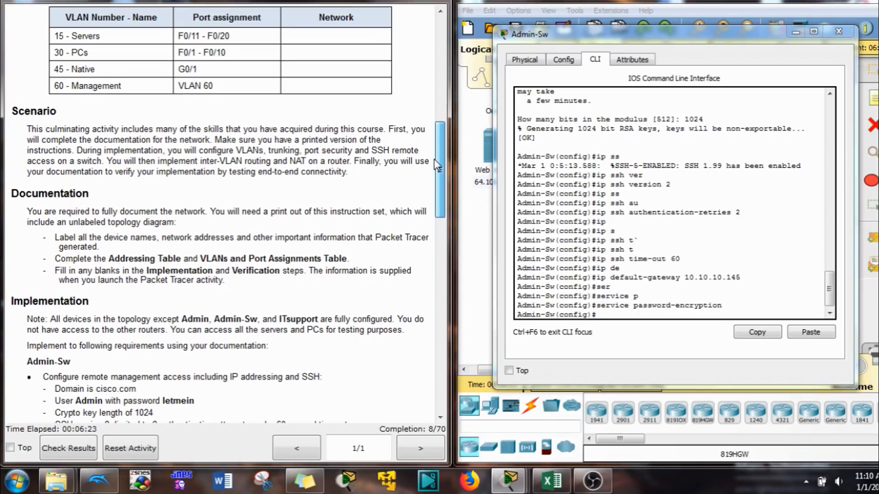
- Create VLAN 15 named Servers and VLAN 30 named PCs
left_click(659, 325)
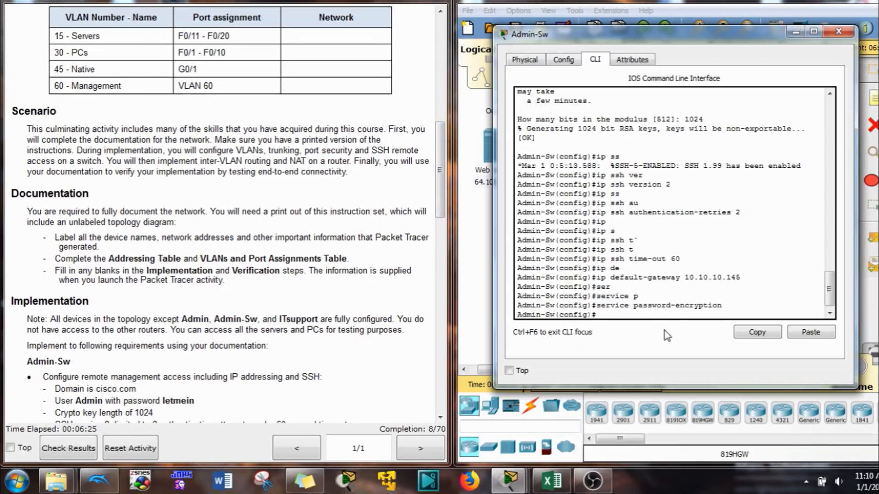
type("vlan 15")
key("Return")
type("name Servers")
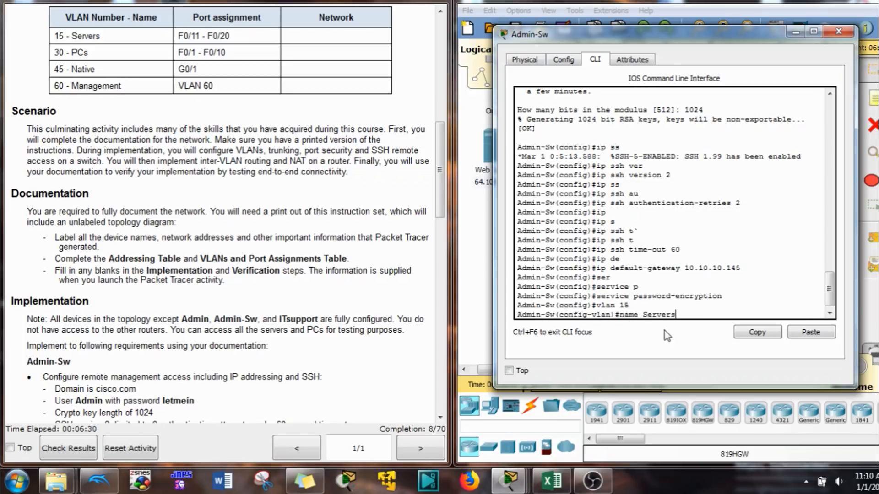
key("Return")
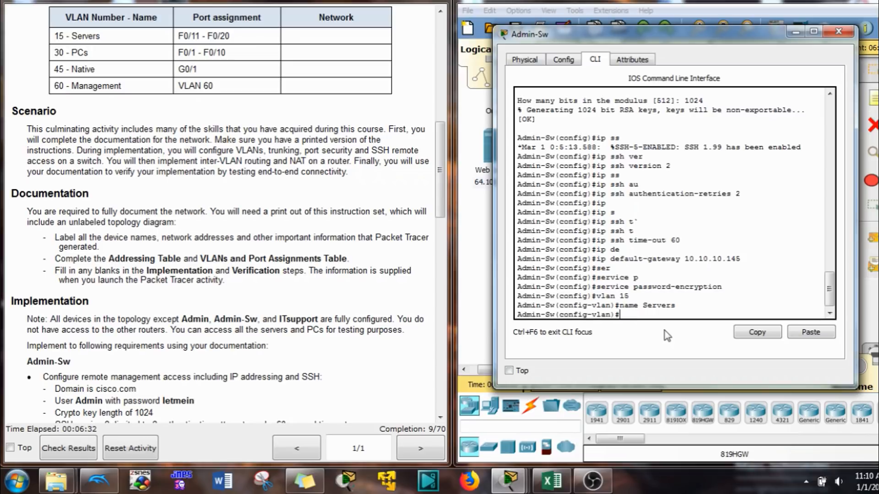
type("vlan 30")
key("Return")
type("name P")
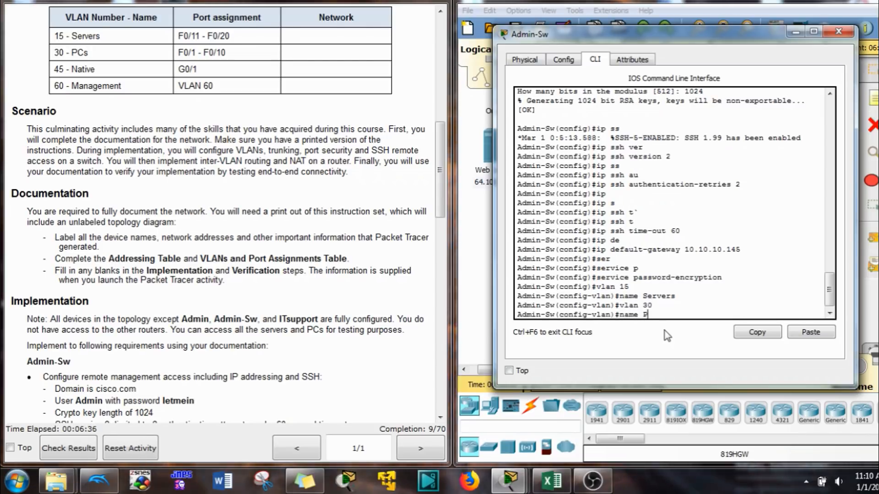
type("Cs")
key("Return")
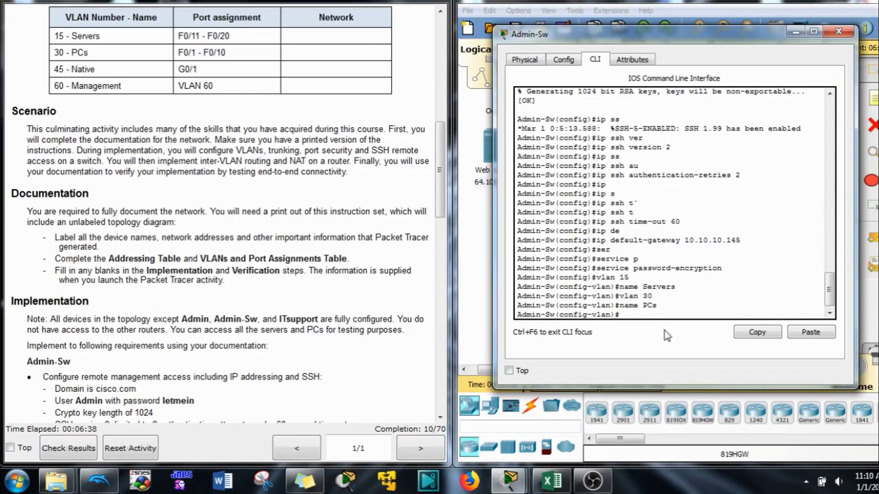
- Create VLAN 45 named Native and VLAN 60 named Management
type("vlane")
key("BackSpace")
type("45")
key("Return")
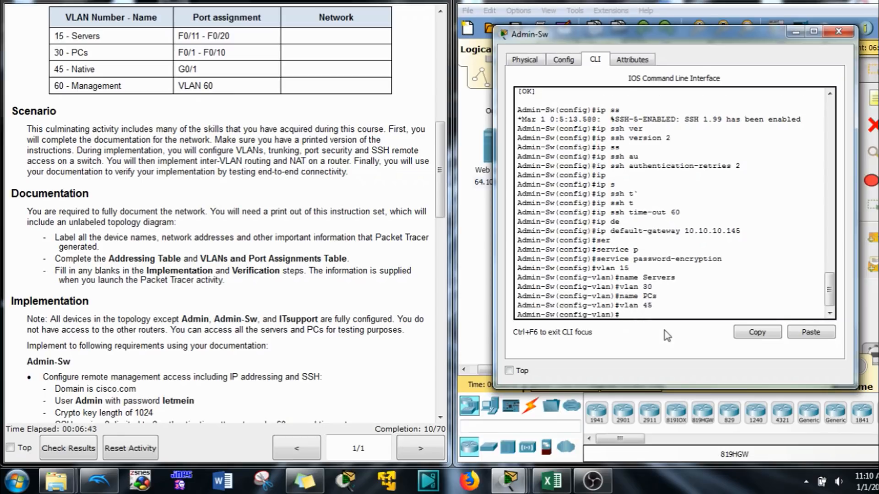
type("name Native")
key("Return")
type("vlan)#vlan")
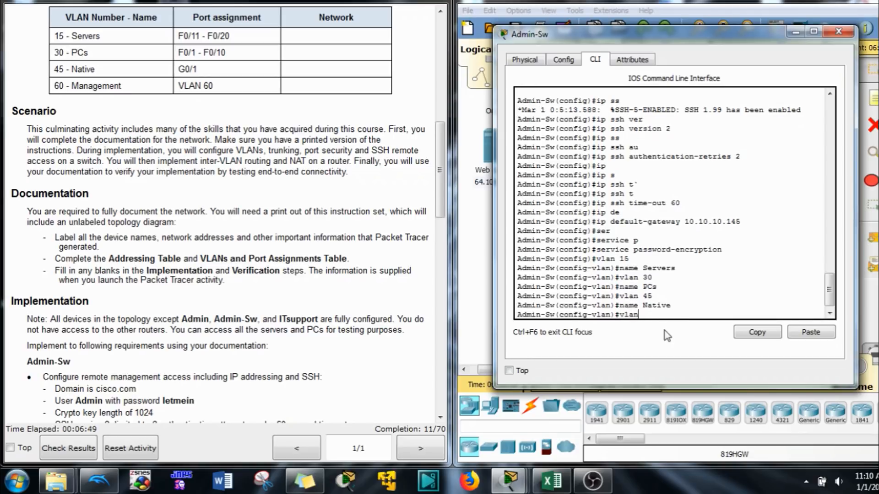
type(" 60")
key("Return")
type("n")
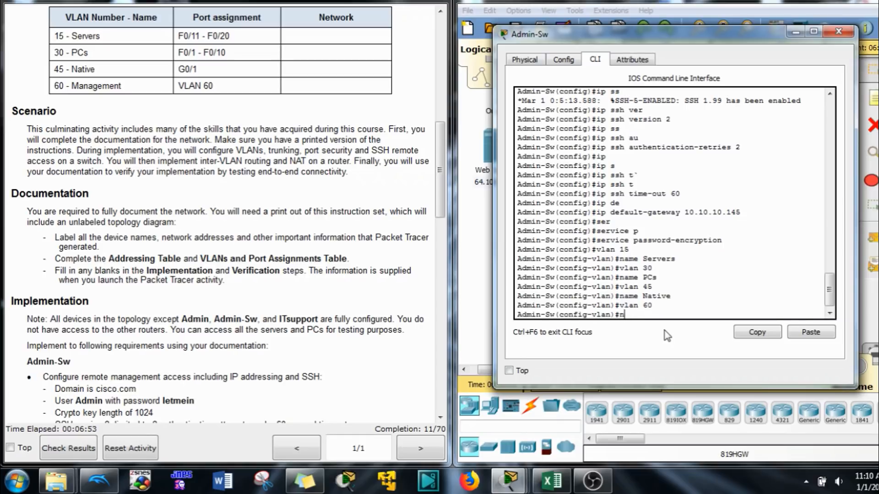
type("ame Management")
key("Return")
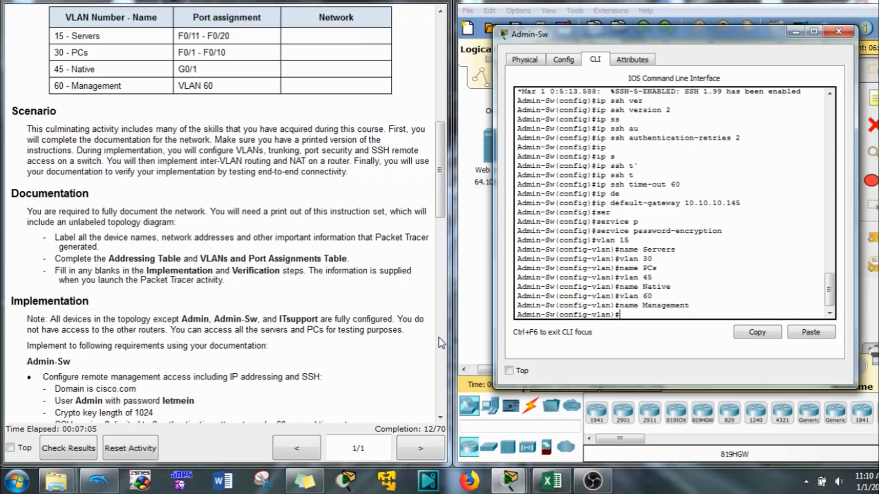
type("int rna")
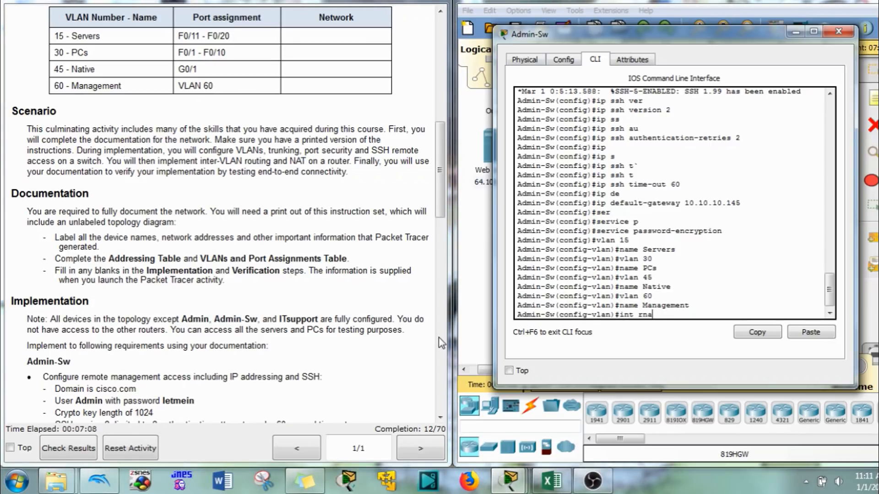
- Make ports F0/11-20 access ports in VLAN 15
key("BackSpace")
key("BackSpace")
type("ange f0/11-20")
key("Return")
type("sw")
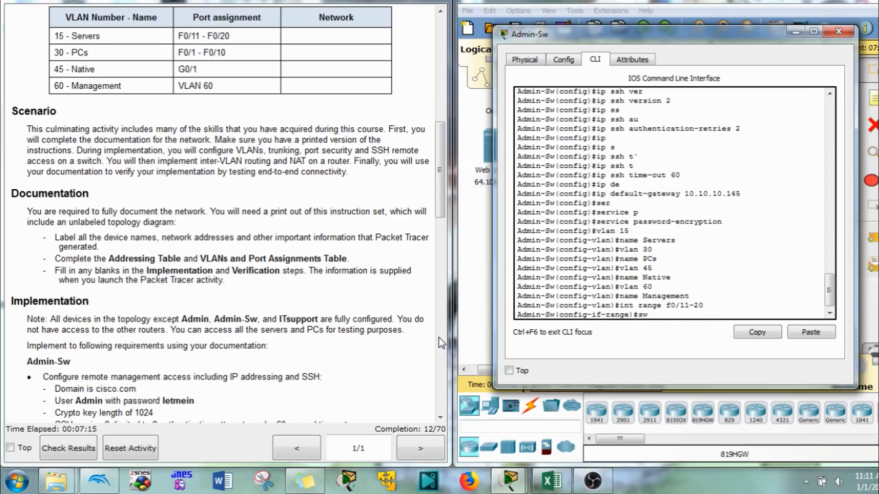
key("Tab")
type("m")
key("Tab")
type("a")
key("Tab")
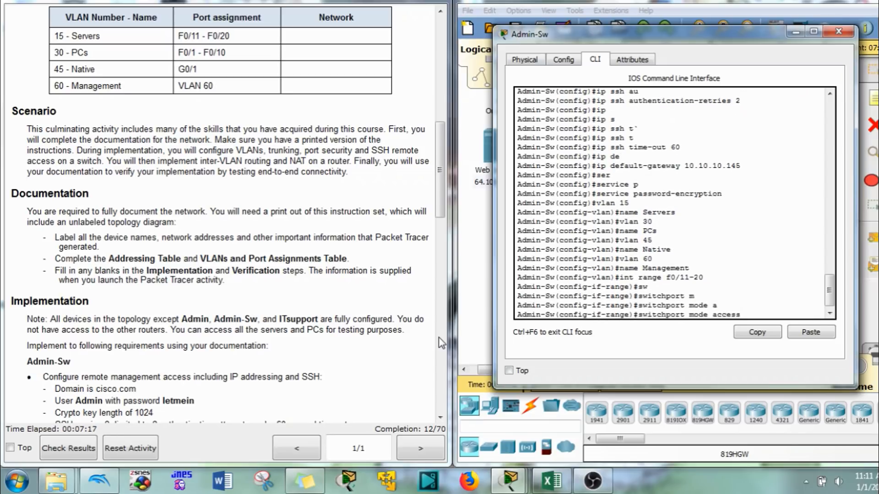
key("Return")
type("sw")
key("Tab")
type("a")
key("Tab")
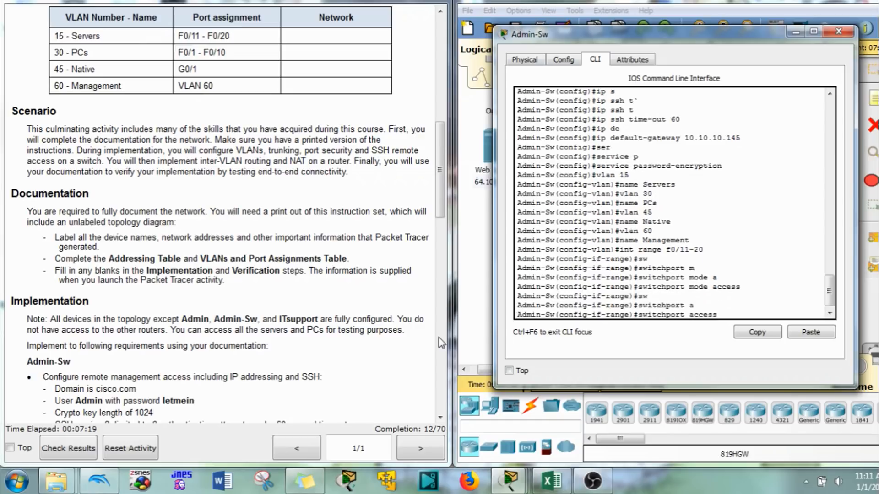
type("v")
key("Tab")
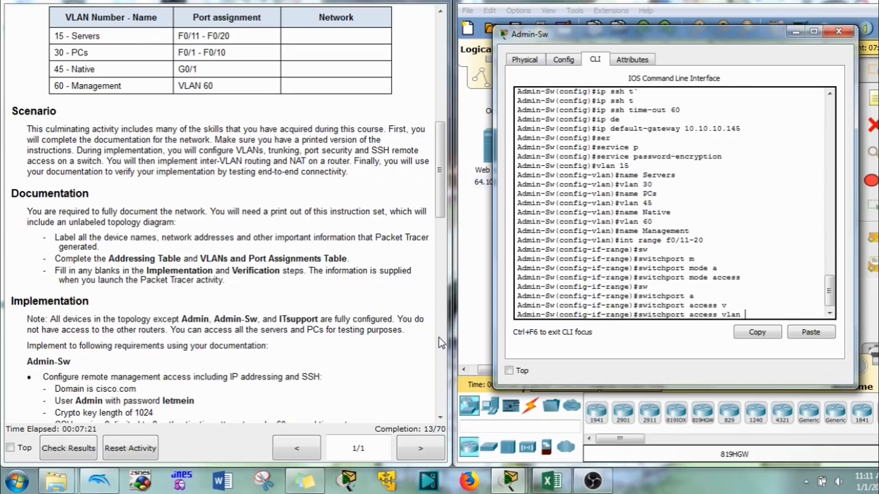
type("15")
key("Return")
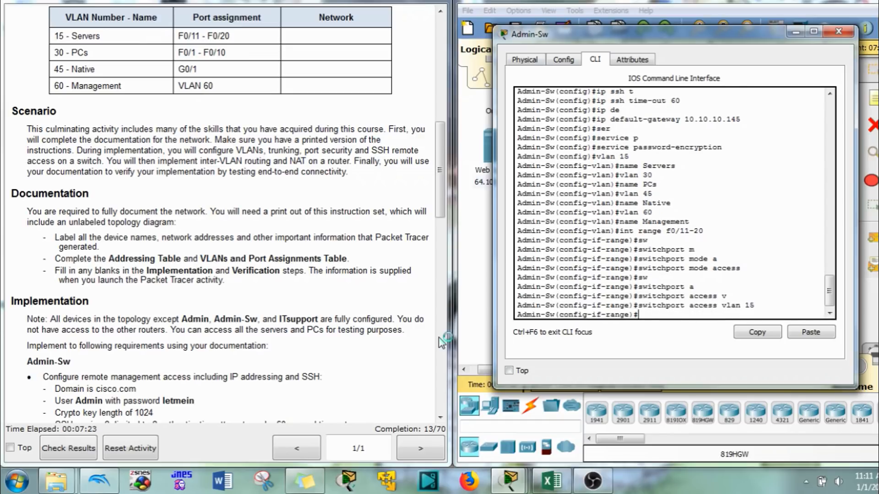
- Make ports F0/1-10 access ports in VLAN 30
type("int range f0/1-10")
key("Return")
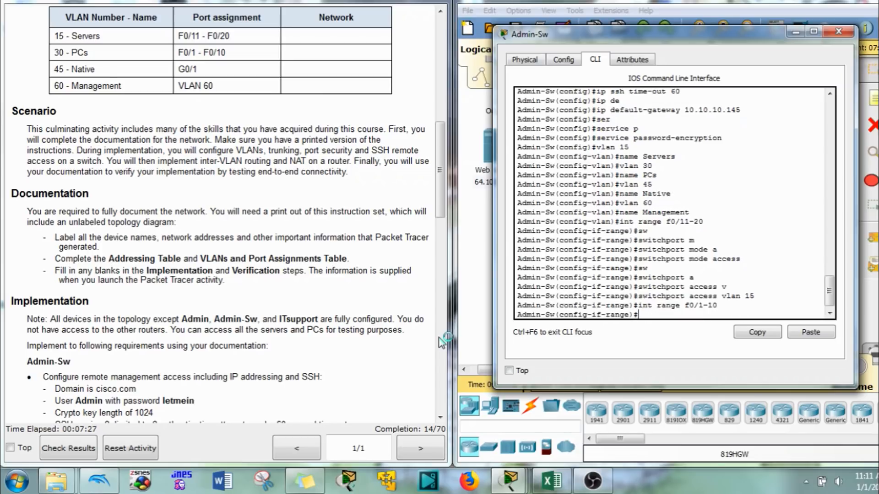
type("switchport mode access")
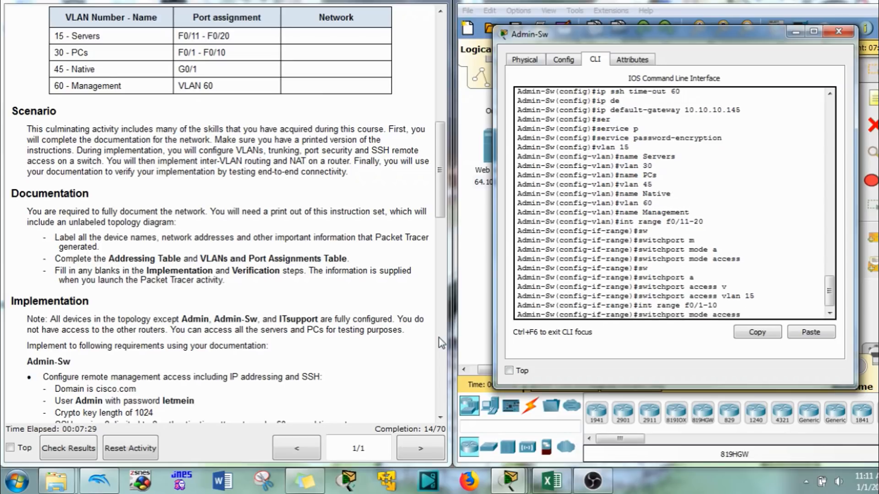
key("Return")
type("switchport access vlan ")
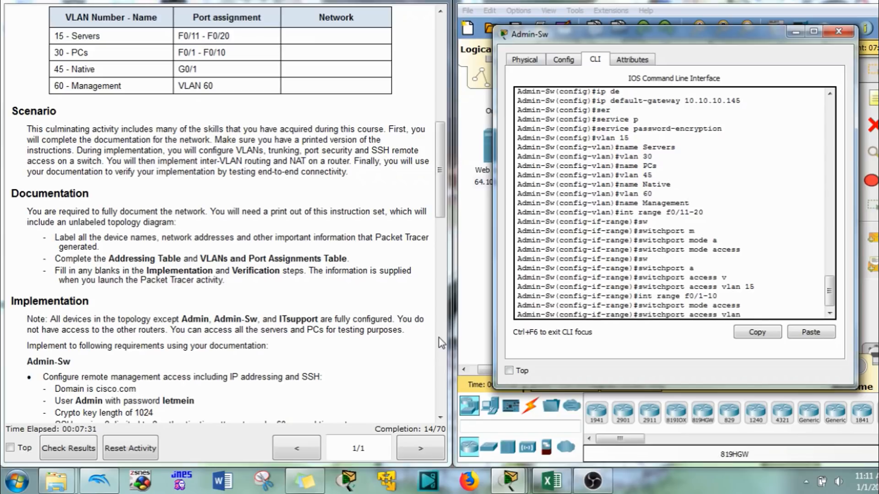
type("30")
key("Return")
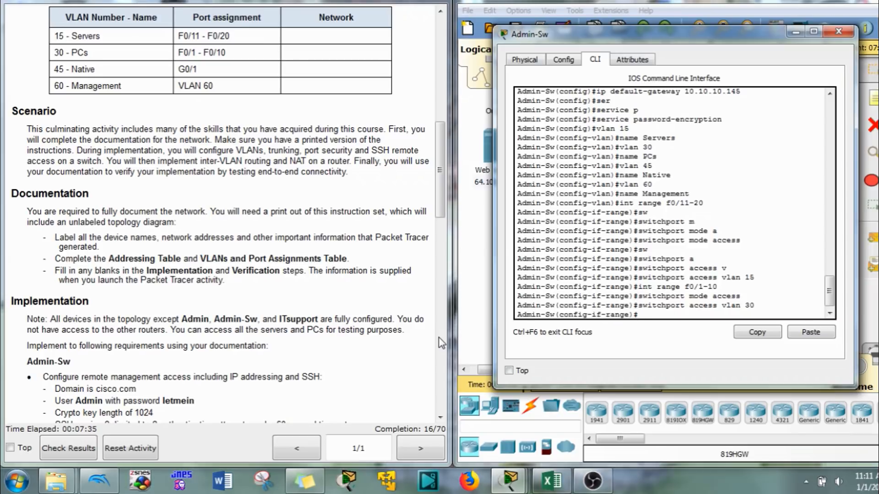
- Select port G0/1 for configuration
key("Up")
key("Up")
key("Up")
key("BackSpace")
key("BackSpace")
key("BackSpace")
key("BackSpace")
key("BackSpace")
key("BackSpace")
key("BackSpace")
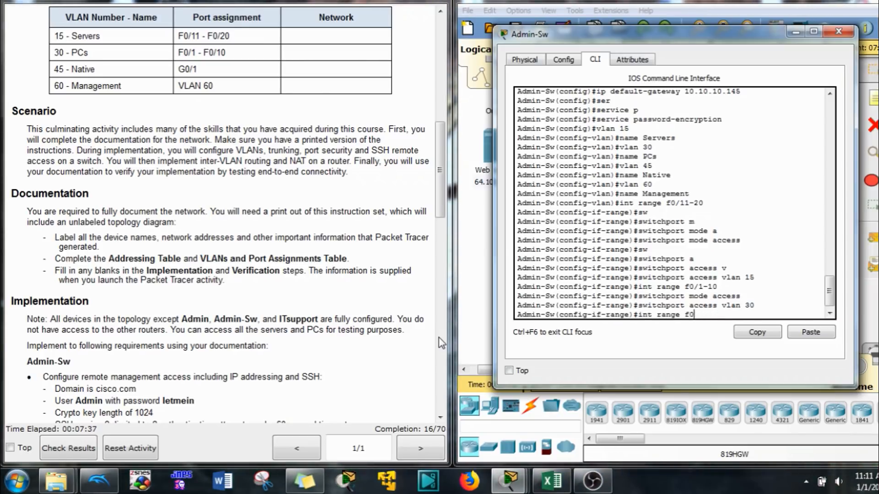
type("g-")
type("/1")
key("Return")
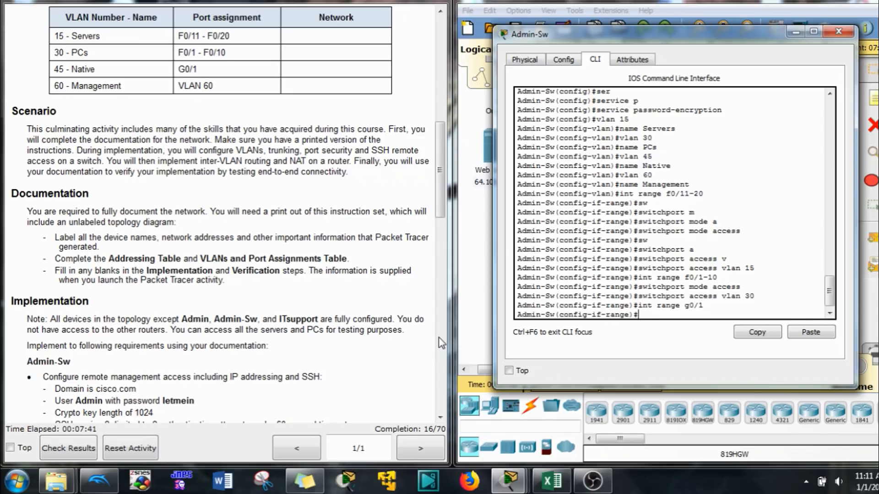
- Set Admin-Sw port G0/1 to trunk mode
type("switchport mode acce")
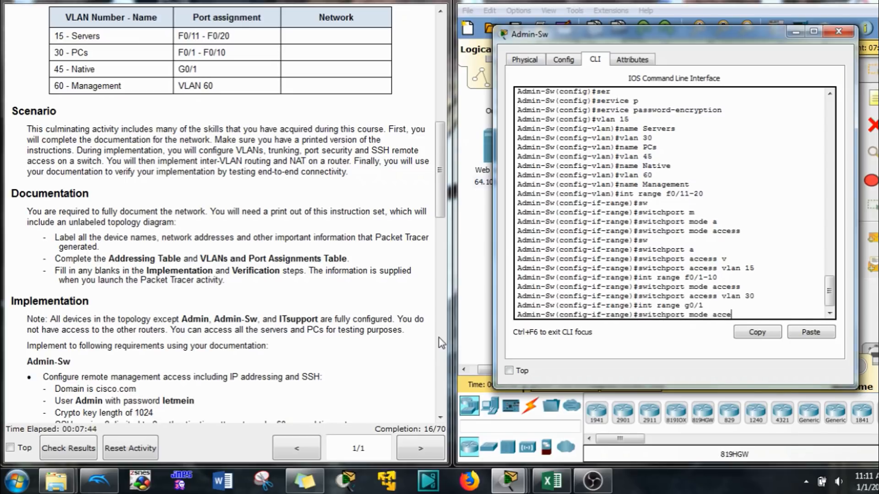
key("BackSpace")
key("BackSpace")
key("BackSpace")
key("BackSpace")
type("tr")
key("Tab")
key("Return")
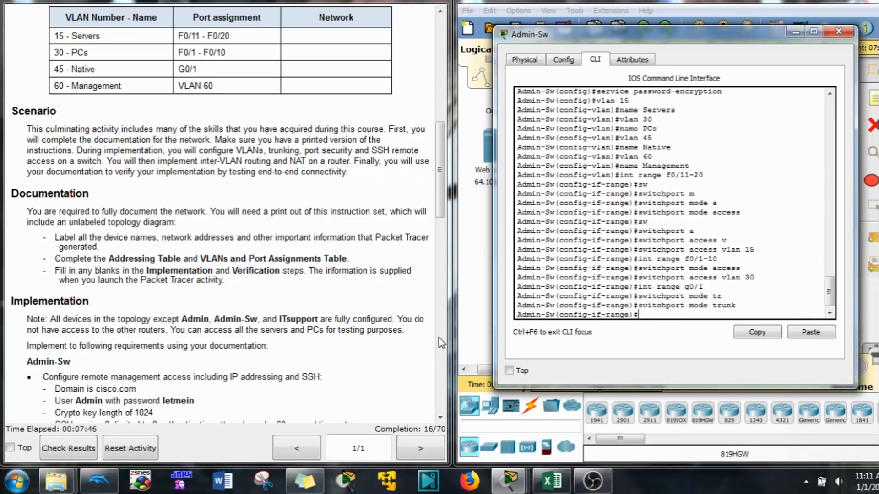
- Set the trunk's native VLAN to 45, then enter interface VLAN 60
type("sw")
key("Tab")
type("t")
key("Tab")
type("ra")
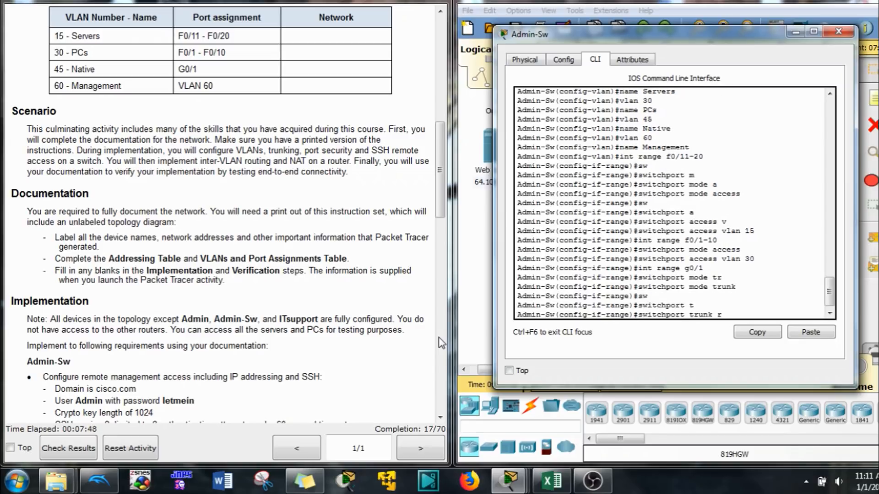
type("n")
key("Tab")
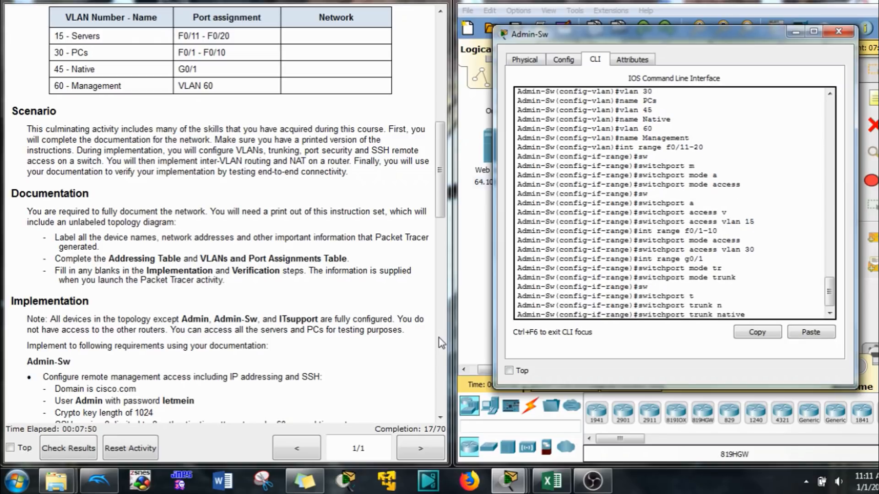
type("v")
key("Tab")
type("45")
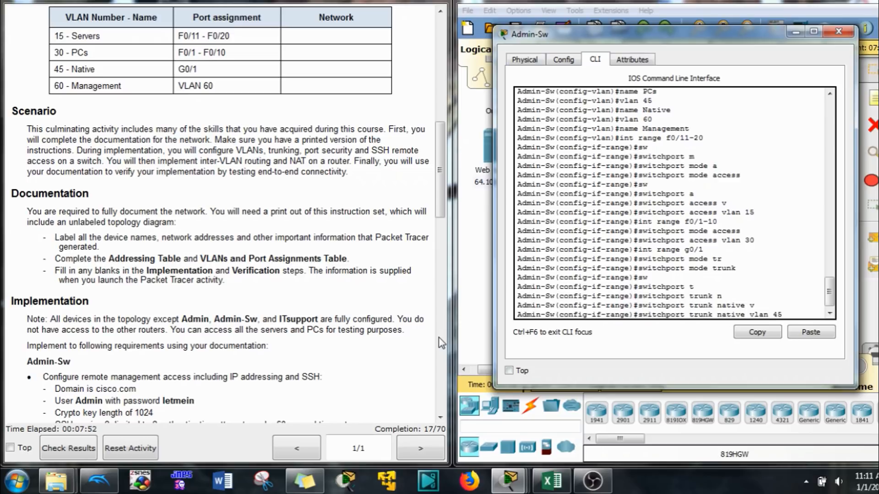
key("Return")
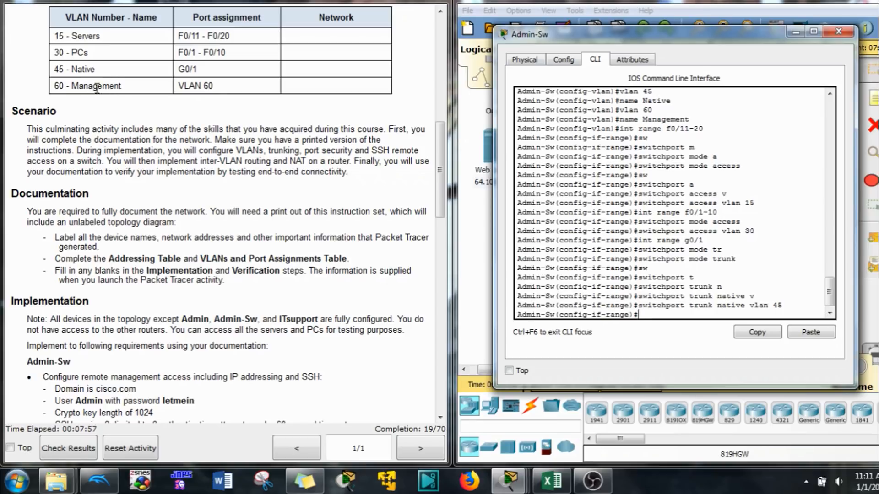
type("int")
type(" vnl")
type("lan 60")
key("Return")
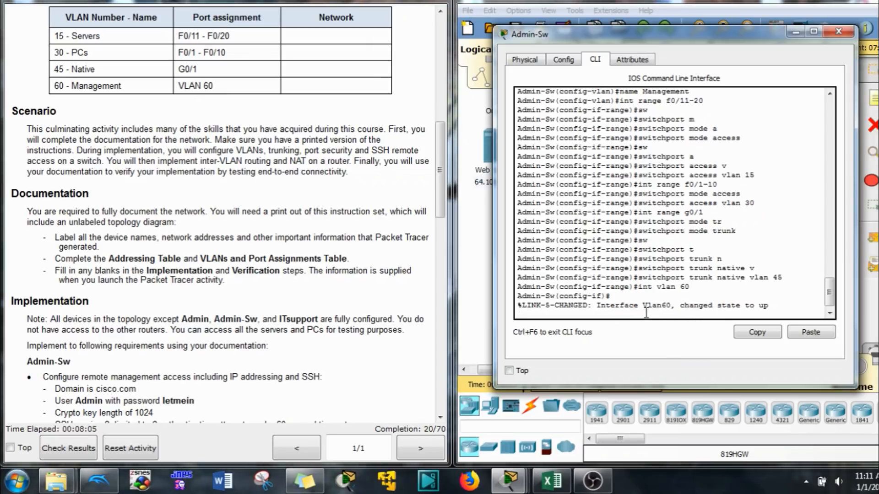
- Begin the Vlan60 ip address command with 10.10.10.145 entered
key("Return")
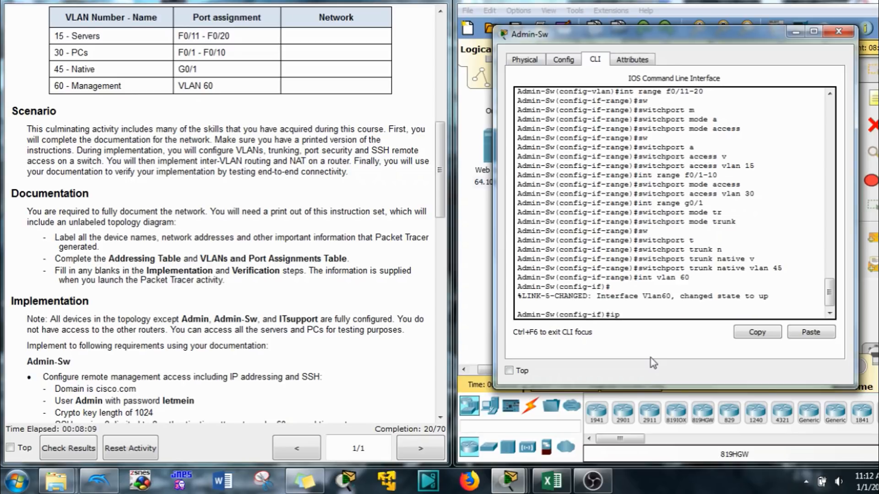
type("ad")
key("Tab")
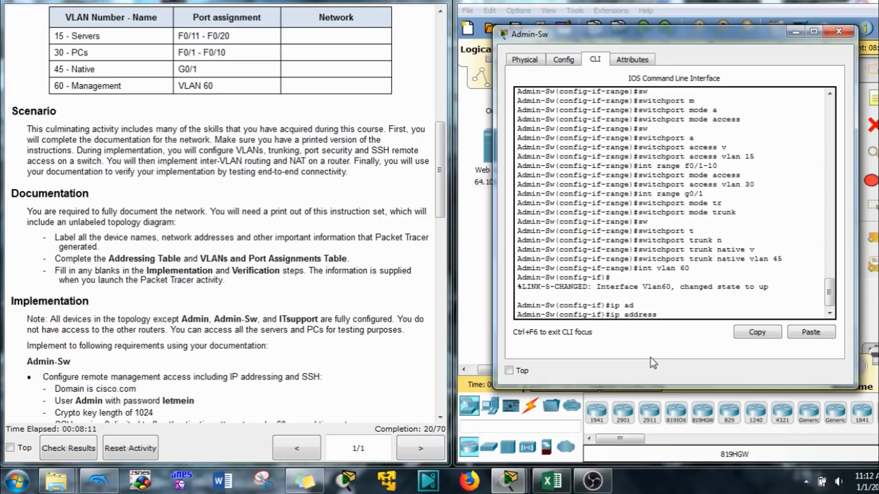
type("10.10.10.14")
type("45")
- Check the Excel table and give Vlan60 10.10.10.146 with mask 255.255.255.240
left_click(568, 478)
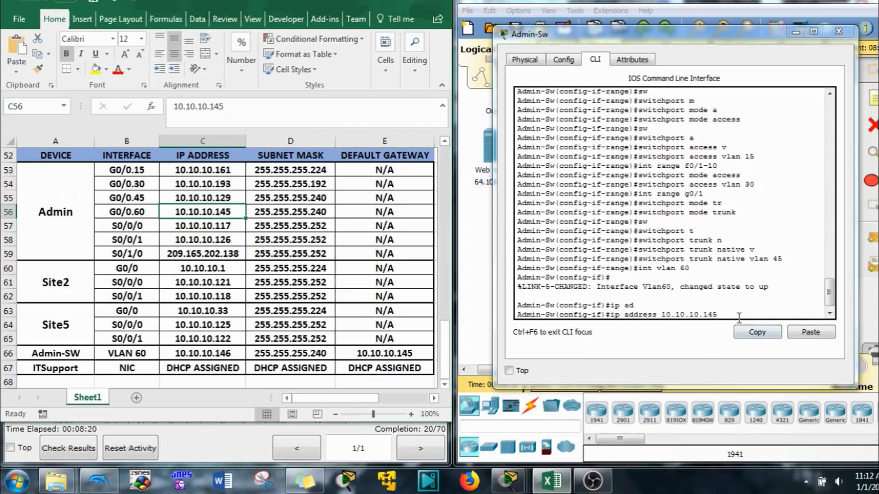
left_click(719, 316)
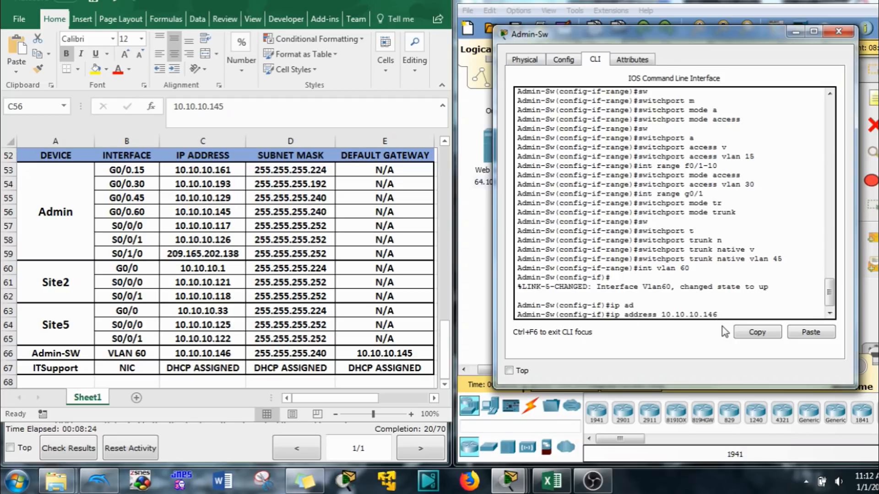
type("255.255.255.240")
key("Return")
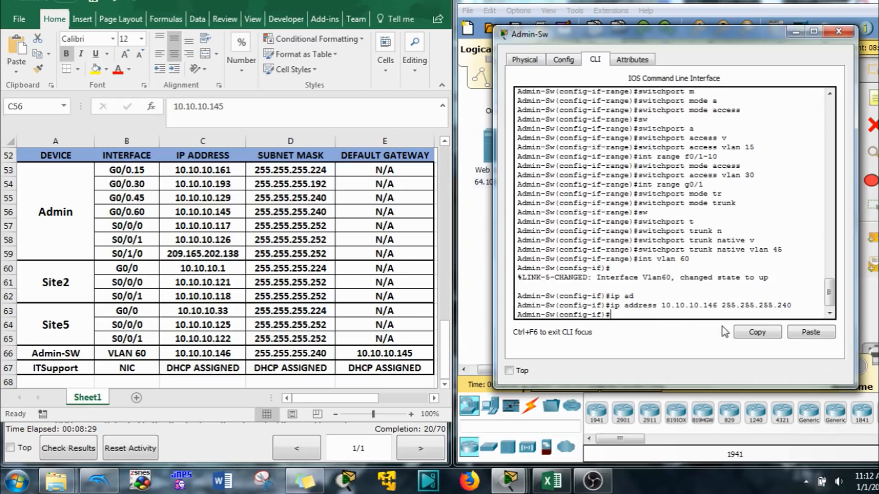
- Attempt login local, leave the VLAN 60 interface, and minimize the spreadsheet
type("login lo")
key("Tab")
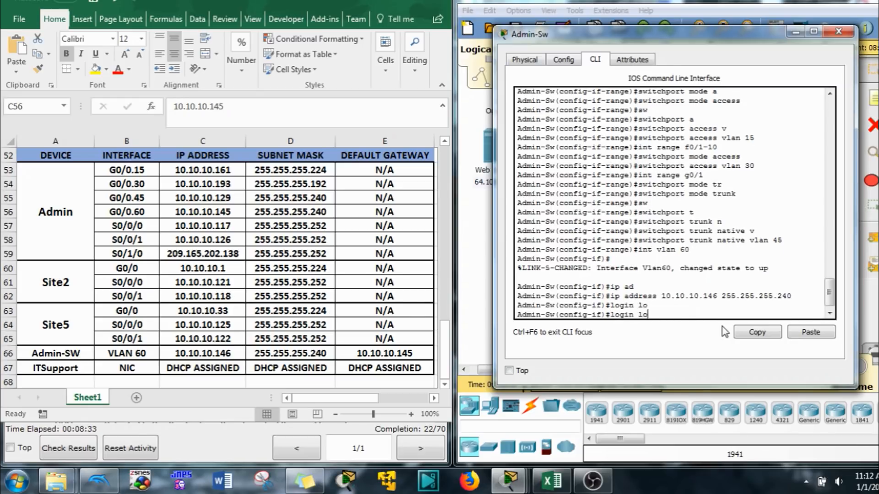
type("c")
key("Tab")
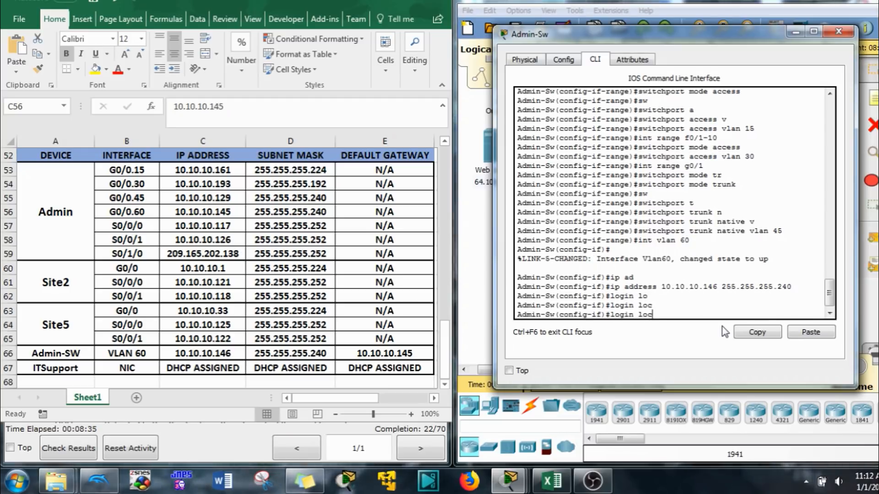
key("BackSpace")
key("BackSpace")
key("BackSpace")
key("BackSpace")
key("BackSpace")
key("BackSpace")
key("BackSpace")
key("BackSpace")
key("BackSpace")
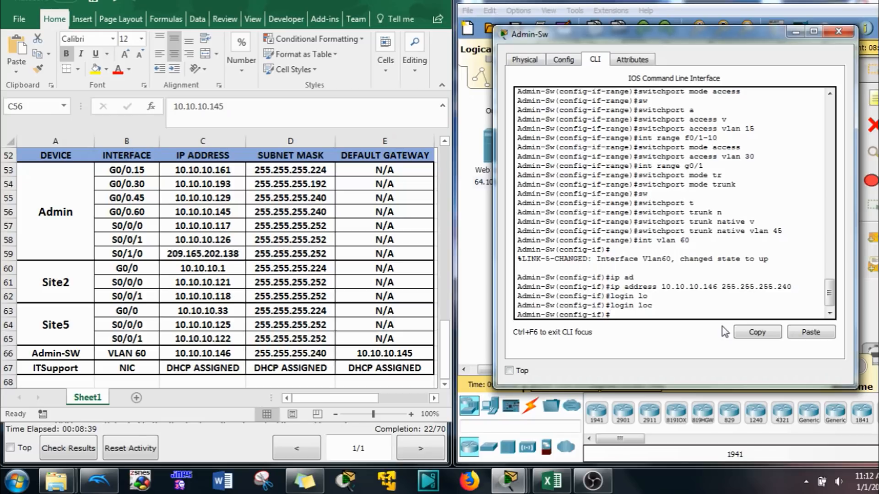
type("exit")
key("Return")
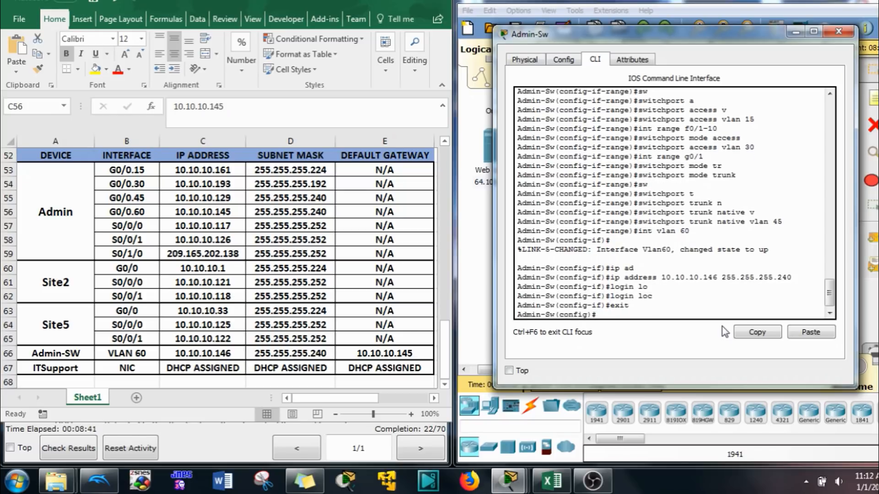
left_click(375, 3)
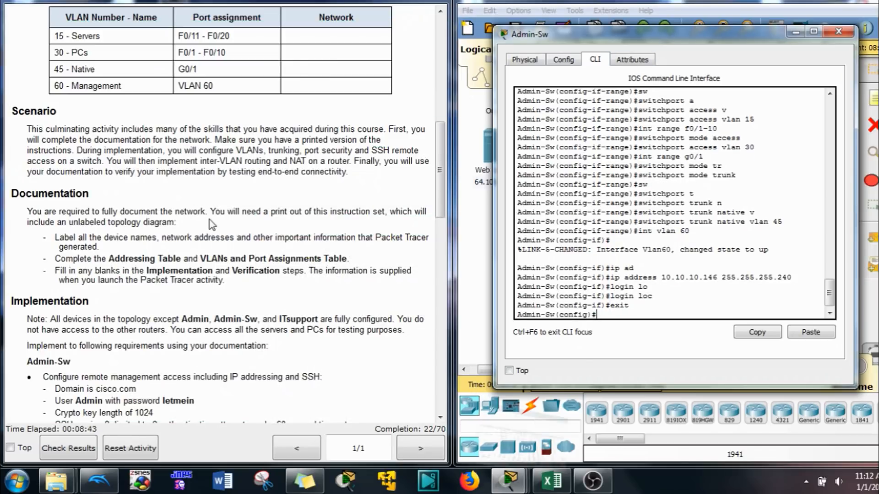
- Configure VTY lines 0–15 to require local login
scroll(211, 224, "down", 6)
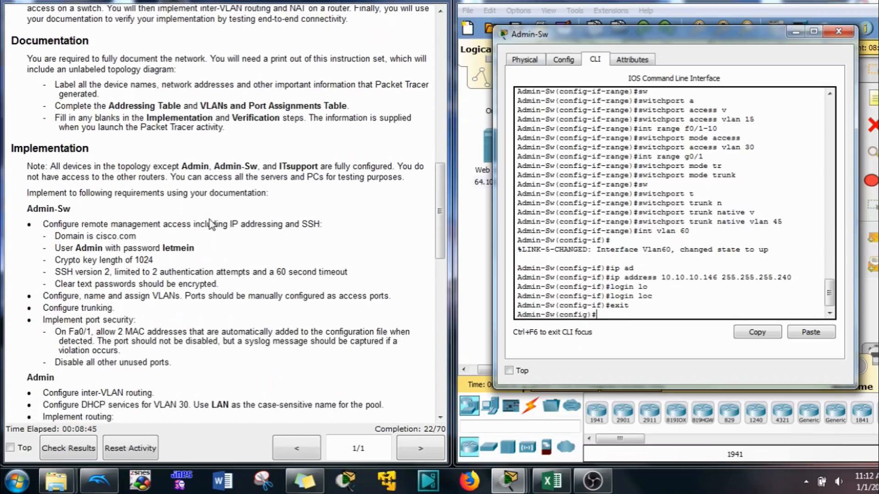
scroll(211, 224, "down", 1)
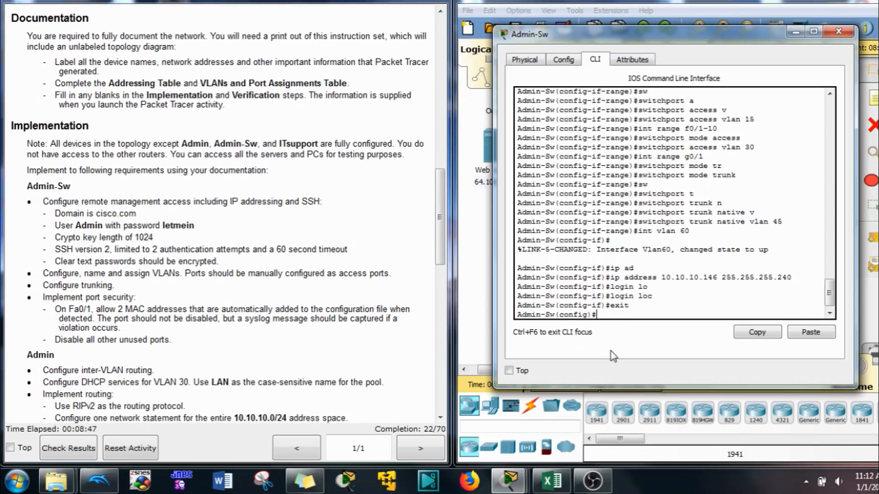
type("line vty 0 15")
key("Return")
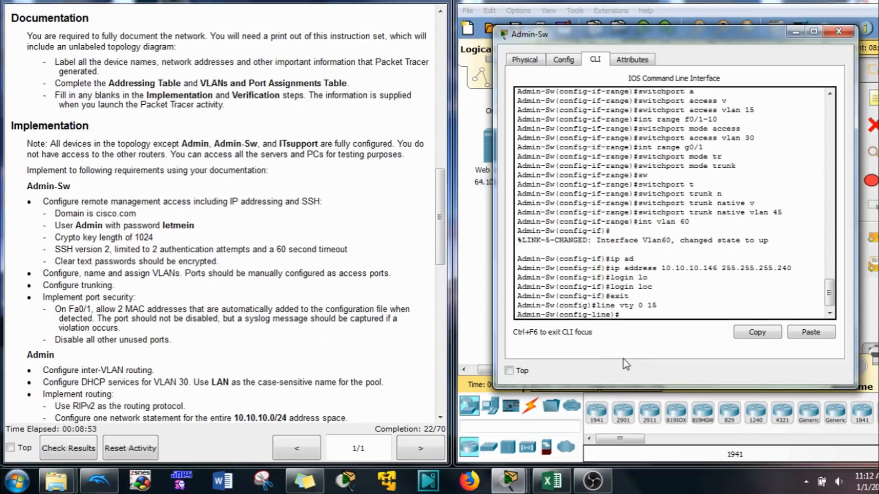
type("login")
key("Tab")
type("lo")
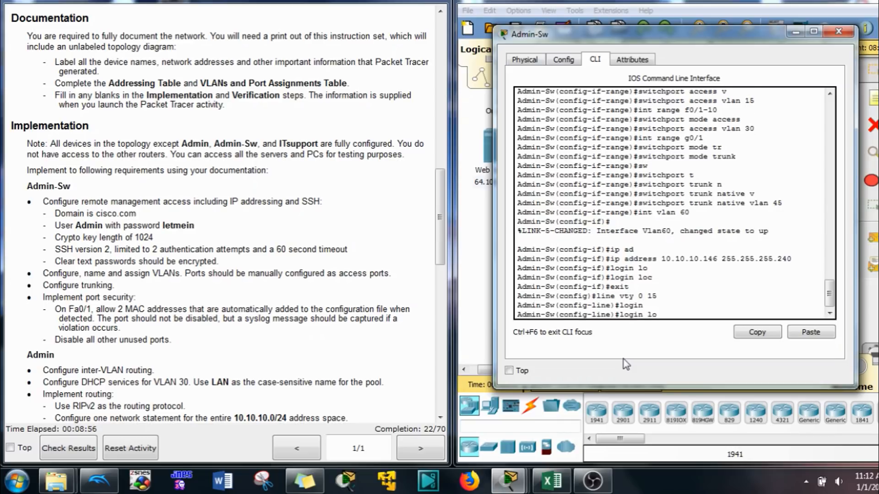
key("Tab")
key("Return")
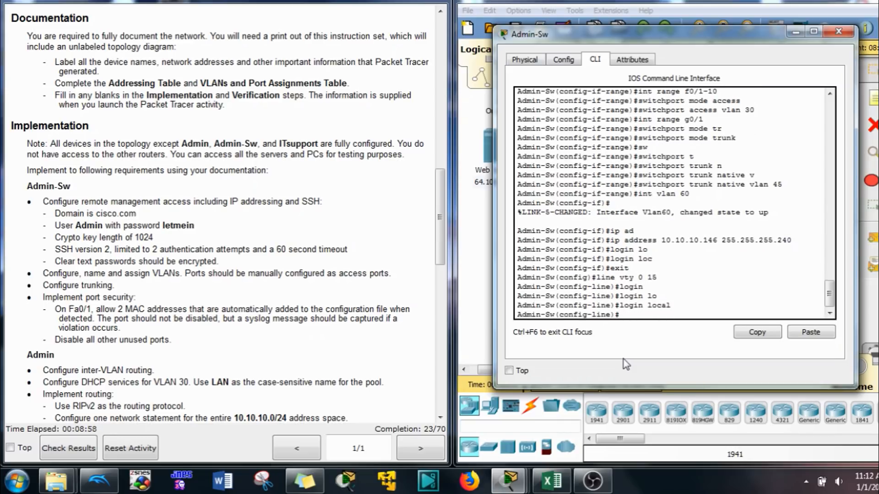
- Restrict the VTY lines to SSH-only transport input
type("ip tr")
key("Tab")
key("BackSpace")
key("BackSpace")
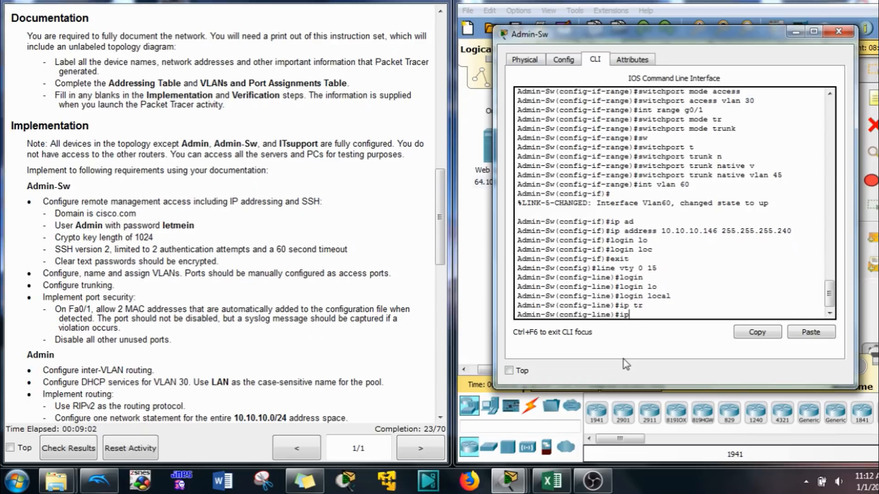
type("?")
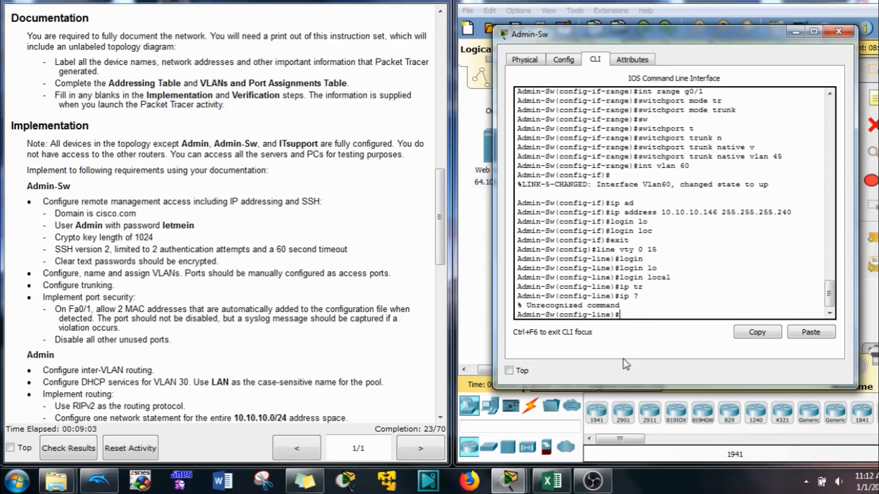
type("tr")
key("Tab")
type("in")
key("Tab")
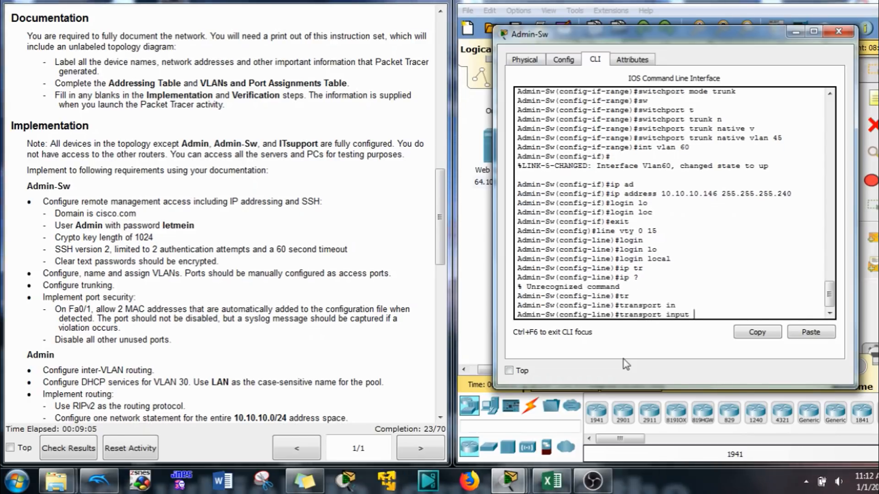
type("s")
key("Tab")
key("Return")
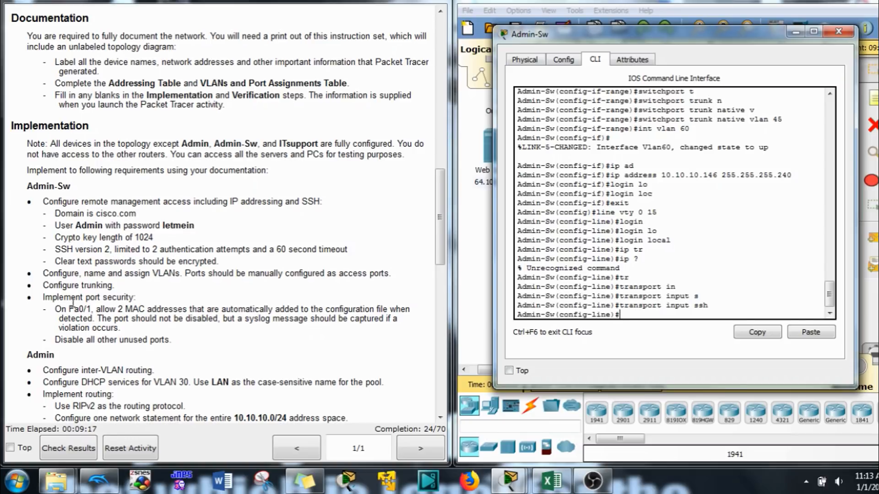
type("int f0/1")
- Enable port security on interface Fa0/1
key("Return")
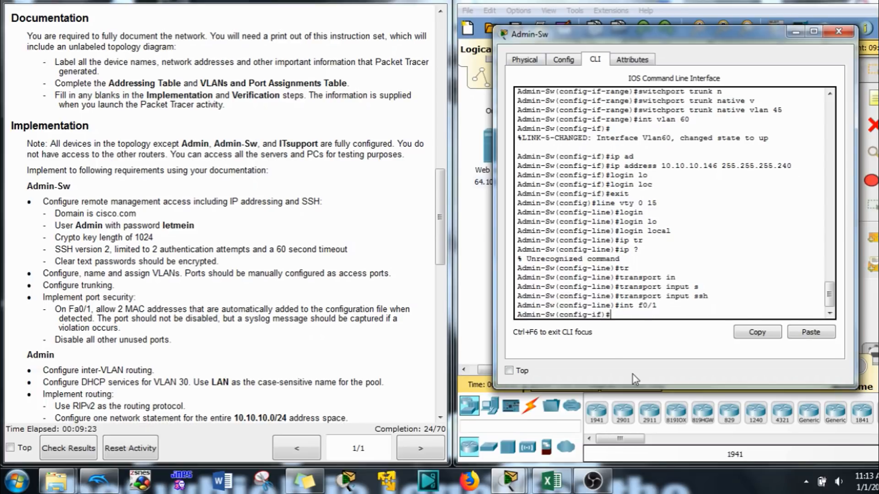
type("sw")
key("Tab")
type("po")
key("Tab")
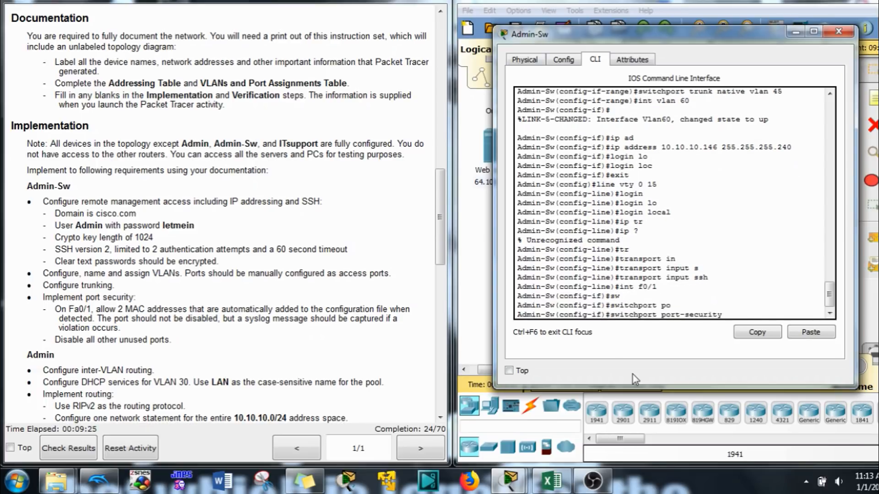
key("Return")
- Limit Fa0/1 port security to a maximum of 2 MAC addresses
type("sw")
key("Tab")
type("p")
key("Tab")
type("ort po")
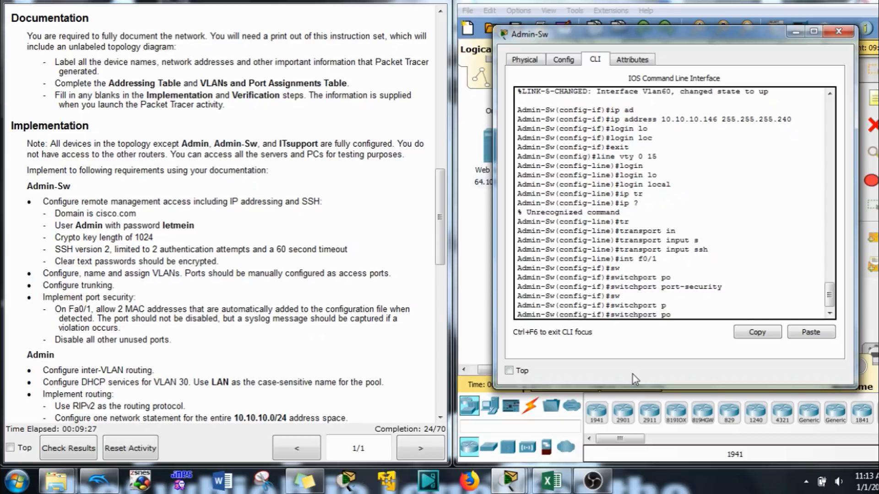
key("Tab")
type("m")
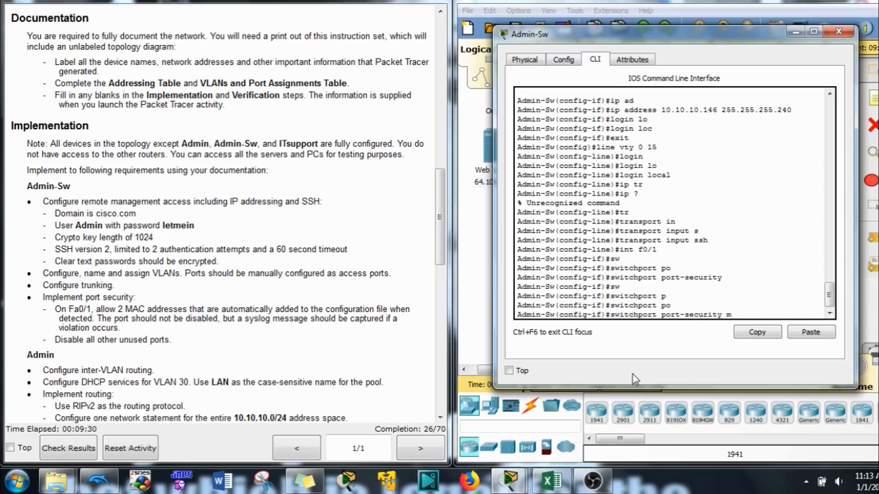
type("ax")
key("Tab")
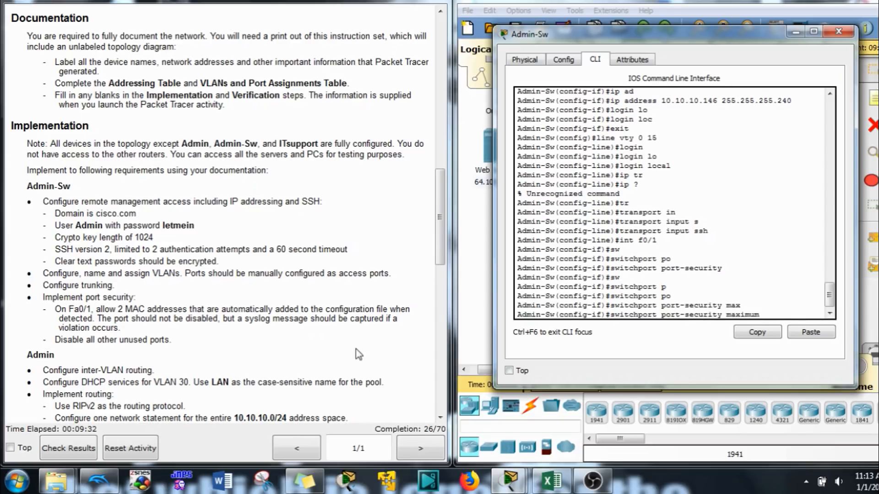
left_click_drag(117, 308, 148, 313)
left_click(230, 358)
left_click(724, 305)
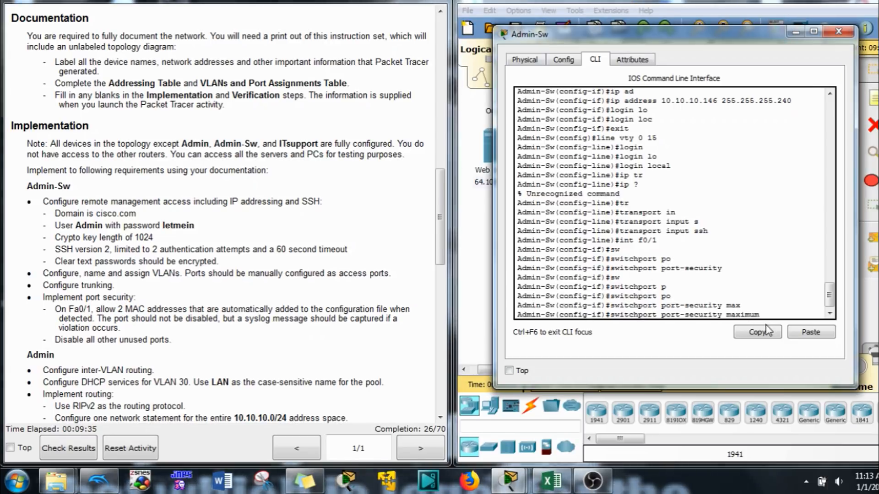
type("2")
key("Return")
- Turn on sticky MAC address learning for Fa0/1
key("Up")
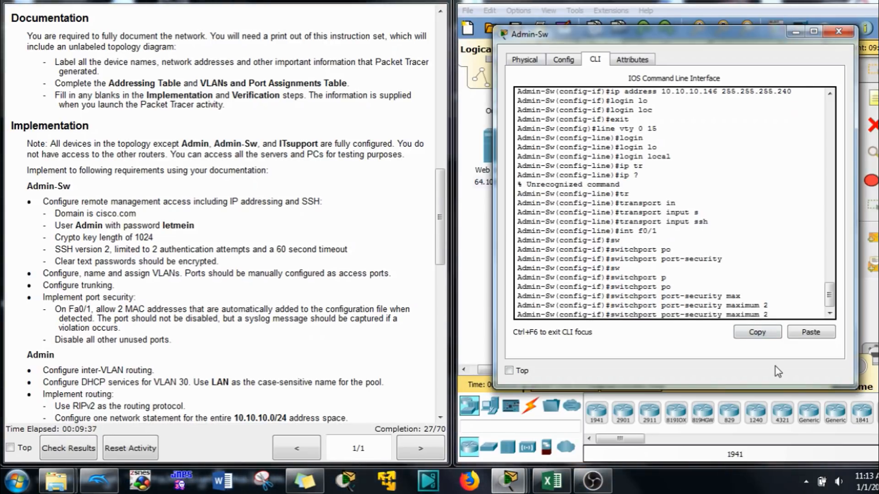
key("BackSpace")
key("BackSpace")
key("BackSpace")
key("BackSpace")
key("BackSpace")
key("BackSpace")
key("BackSpace")
type("c")
key("Tab")
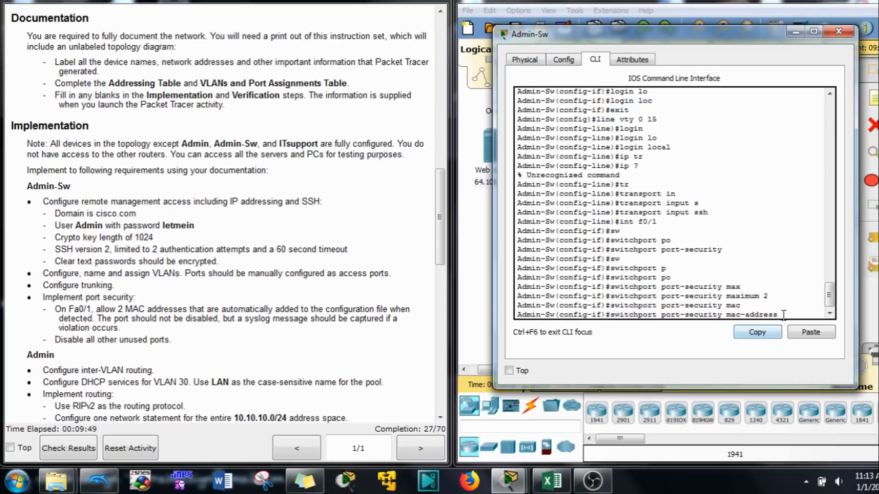
type("t")
key("Tab")
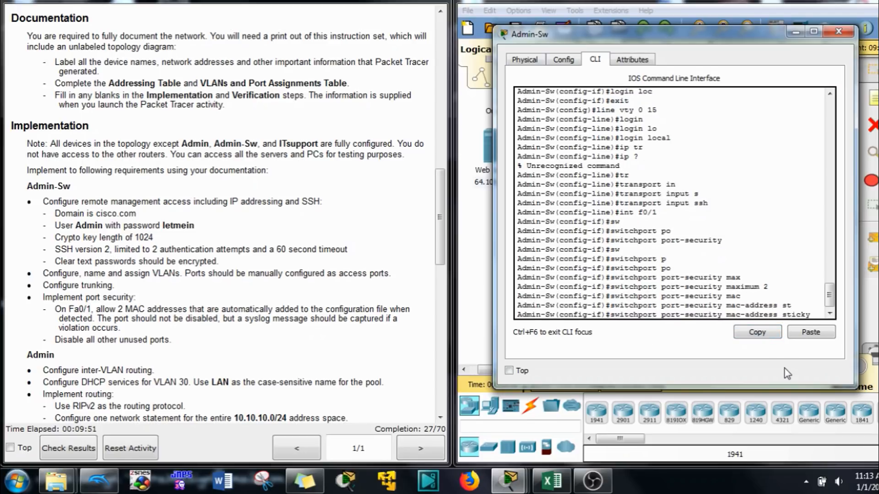
key("Return")
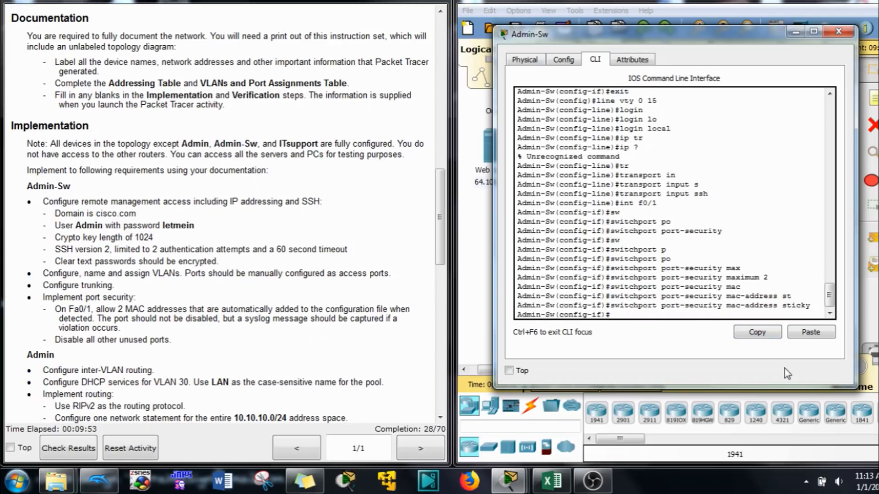
- Set the Fa0/1 port-security violation mode to restrict
type("sw")
key("Tab")
type("po")
key("Tab")
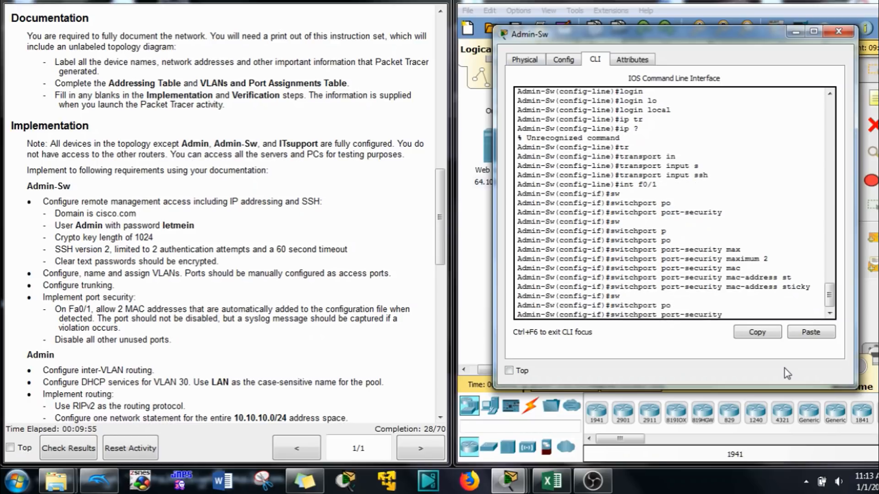
type("v")
key("Tab")
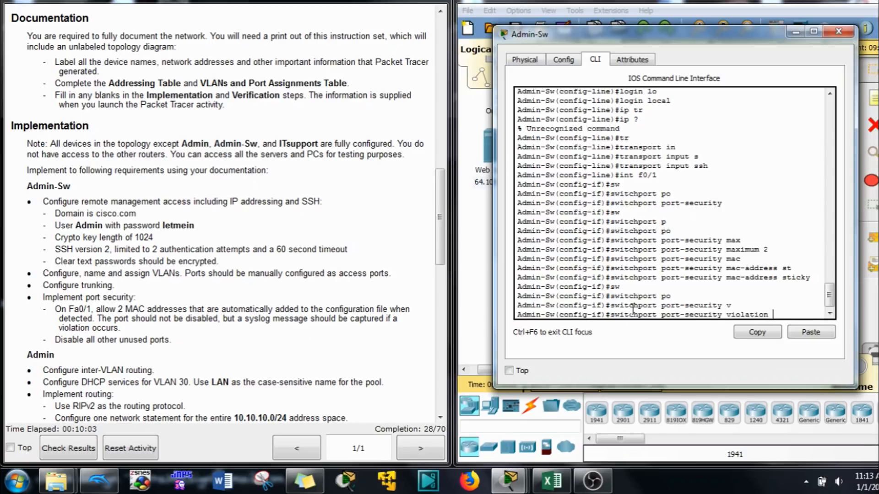
type("re")
key("Tab")
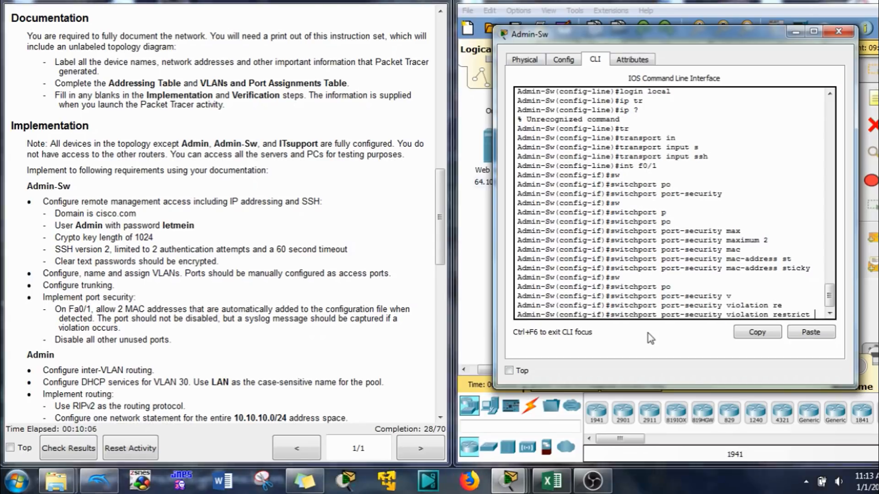
key("Return")
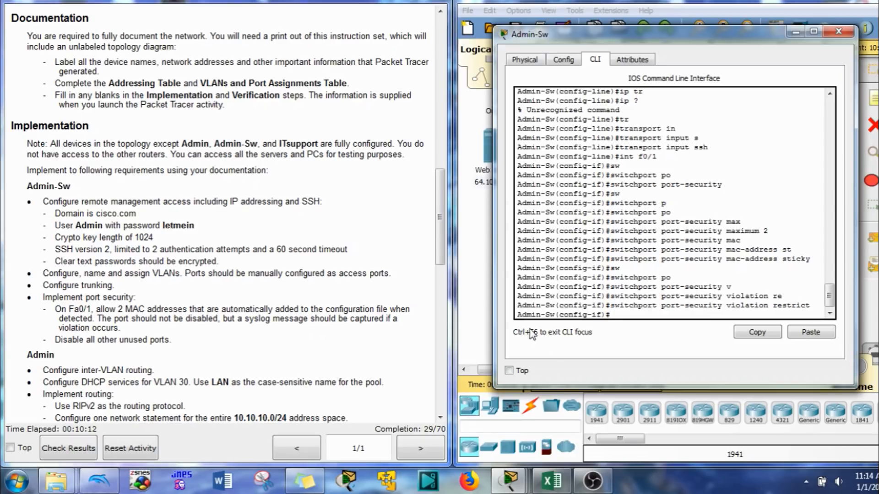
- Select the interface range Fa0/21–24 together with G0/2
type("rn")
key("Tab")
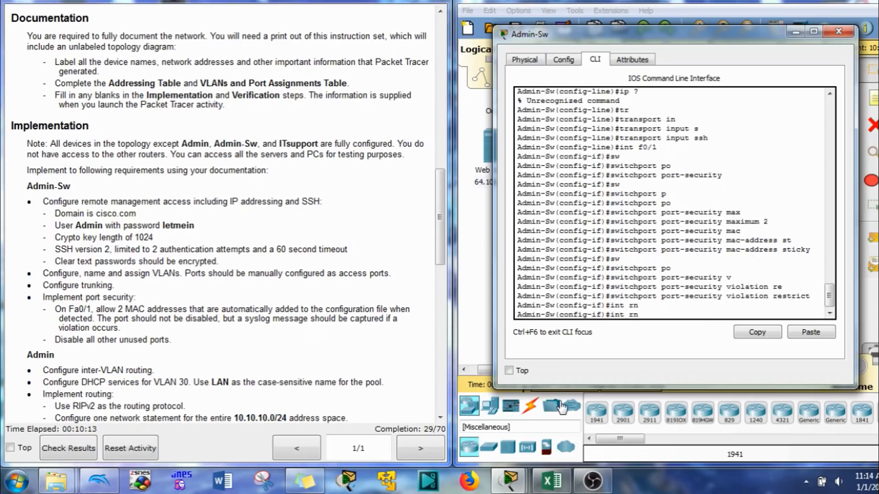
key("BackSpace")
key("Tab")
type("and")
key("Tab")
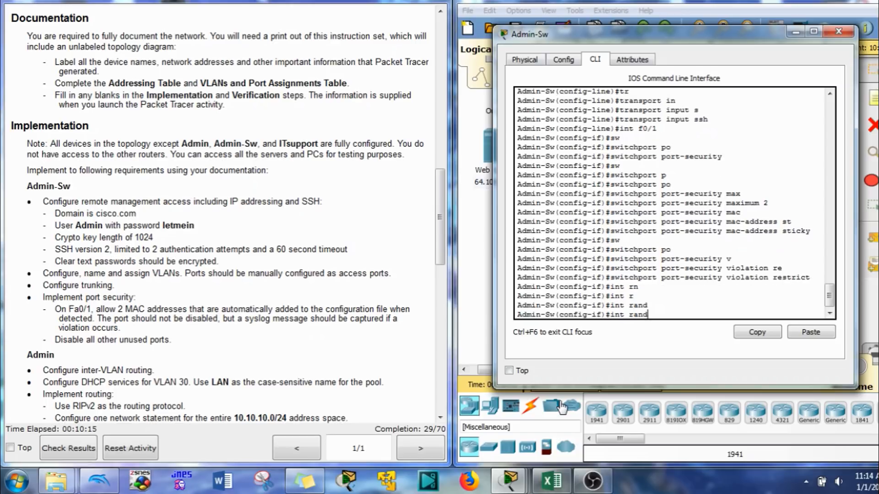
type("ge f0/")
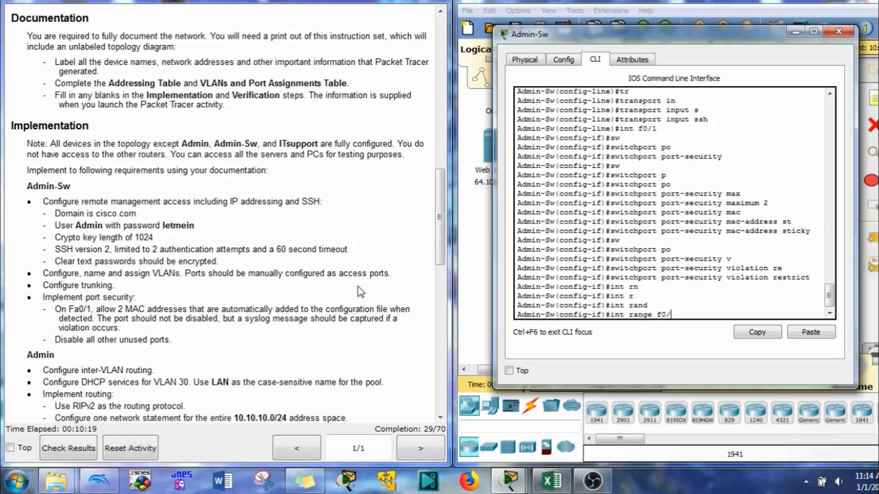
left_click_drag(440, 215, 434, 142)
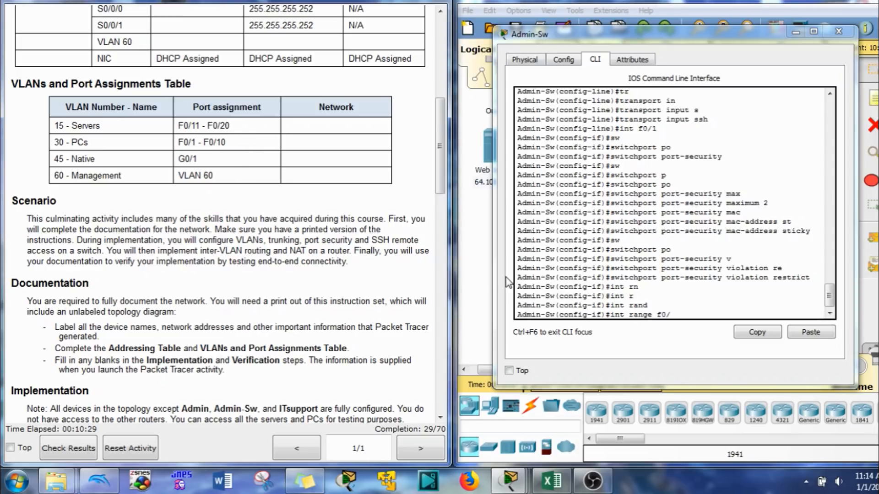
left_click(733, 310)
type("21-")
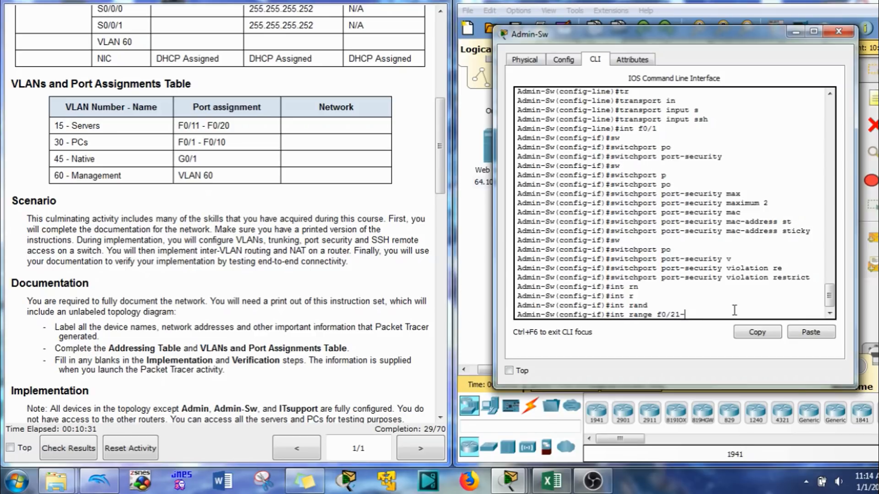
type("24")
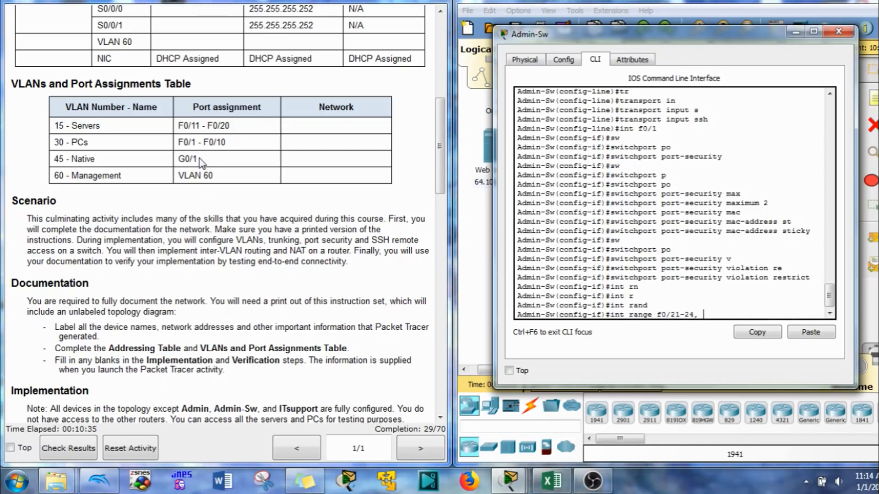
type(", g0/2")
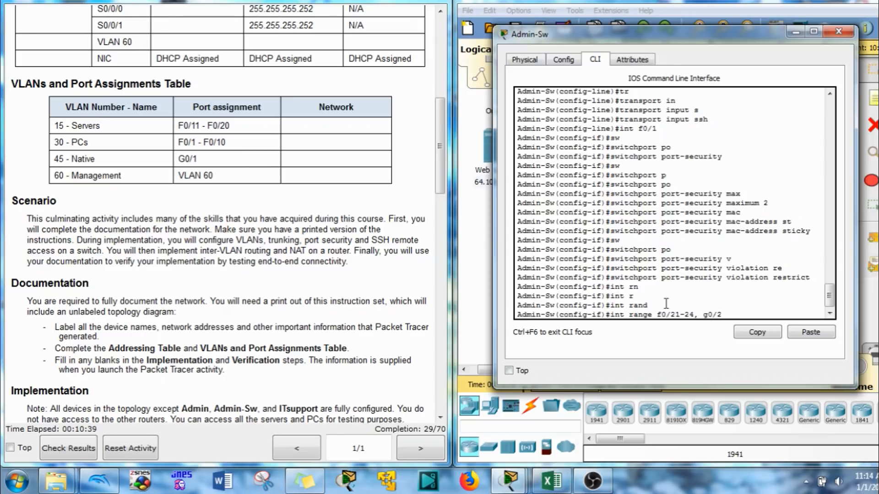
key("Return")
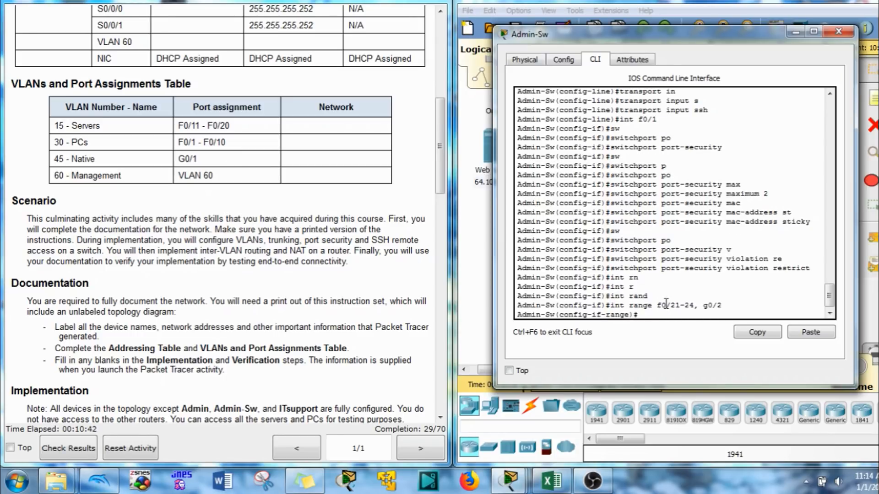
- Shut down all the selected unused ports
type("shu")
key("Tab")
key("Return")
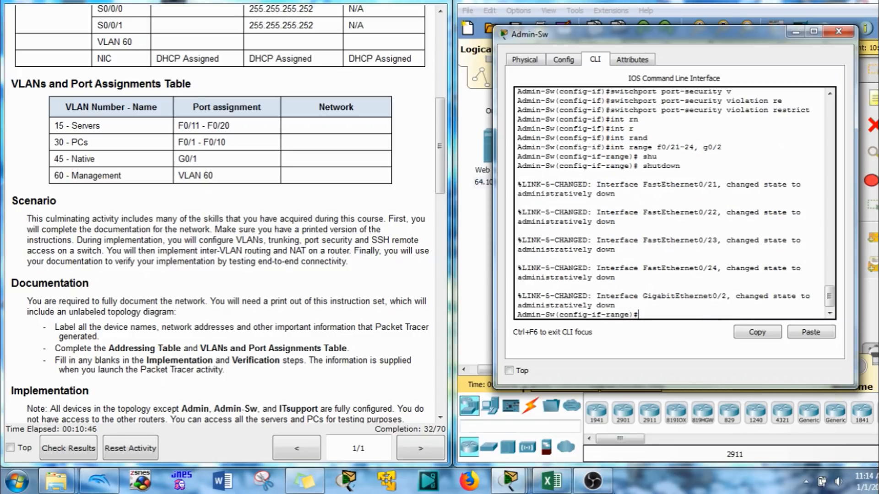
- Minimize the Admin-Sw window and bring up the Admin router's CLI
scroll(297, 331, "down", 5)
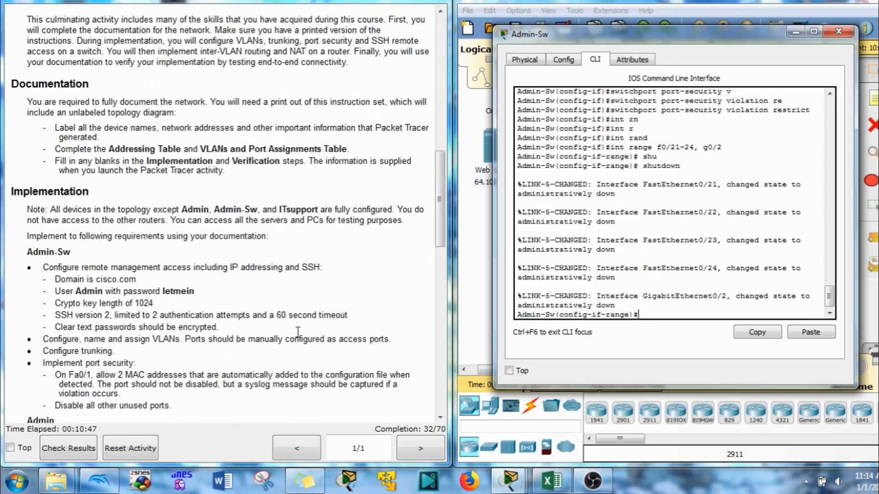
left_click(799, 31)
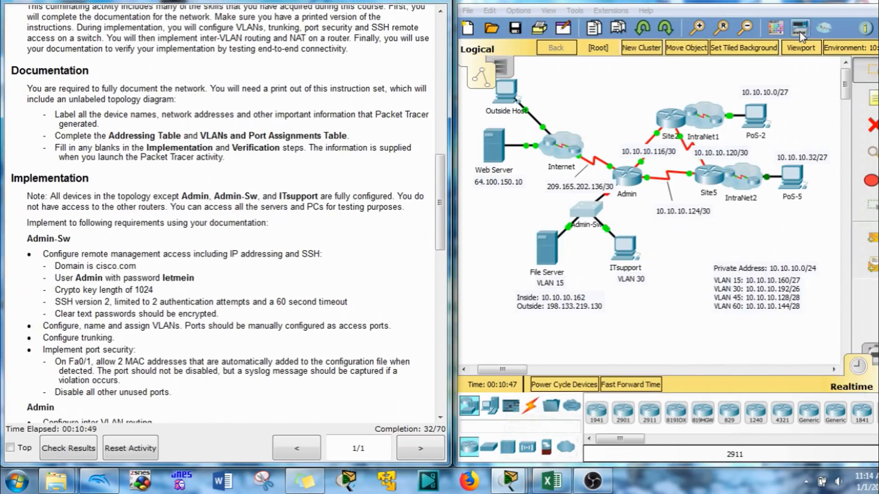
scroll(220, 237, "down", 10)
scroll(220, 237, "up", 10)
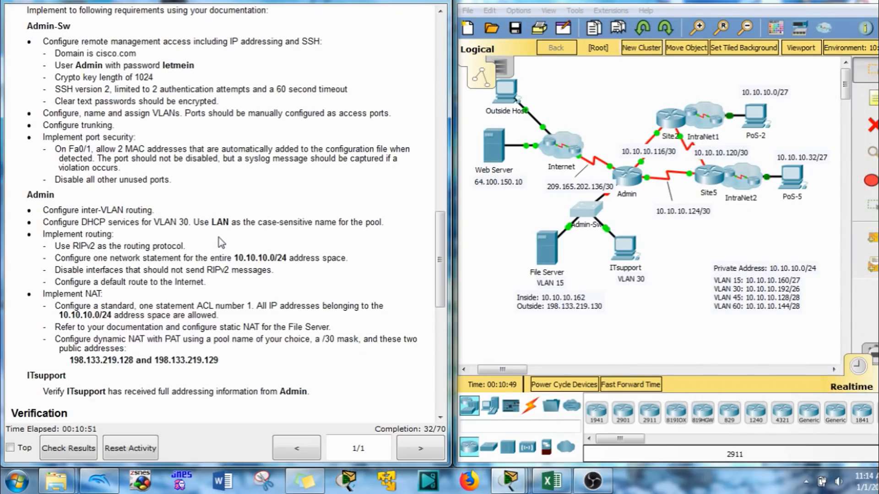
scroll(110, 110, "down", 5)
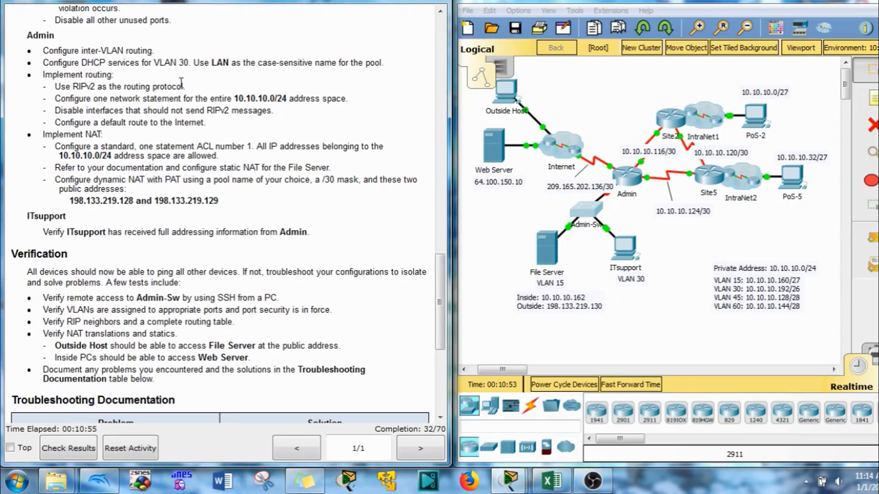
left_click(634, 181)
left_click_drag(417, 45, 590, 15)
left_click(545, 41)
- Enter privileged and global configuration mode on the Admin router (en, conf t)
key("Return")
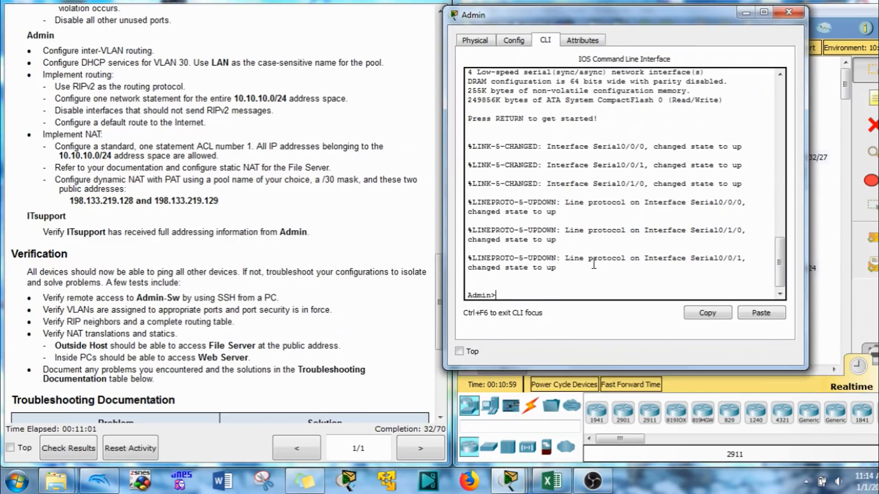
type("en")
key("Return")
type("conf t")
key("Return")
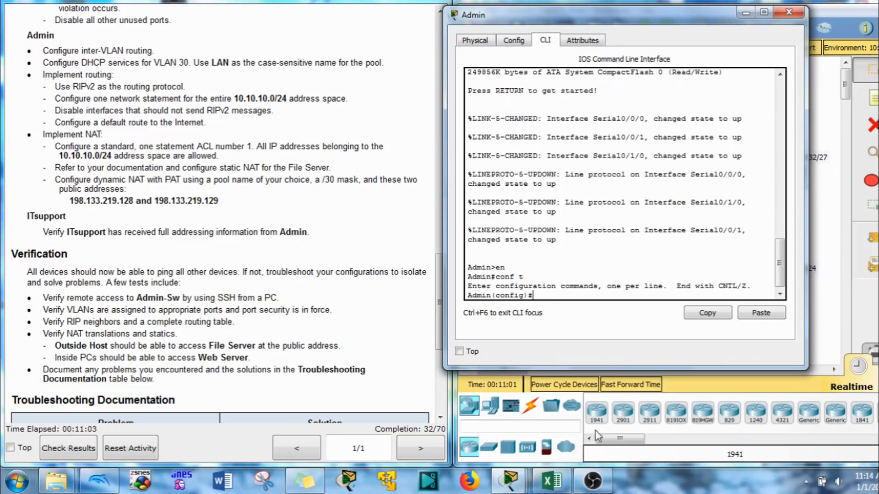
left_click(552, 481)
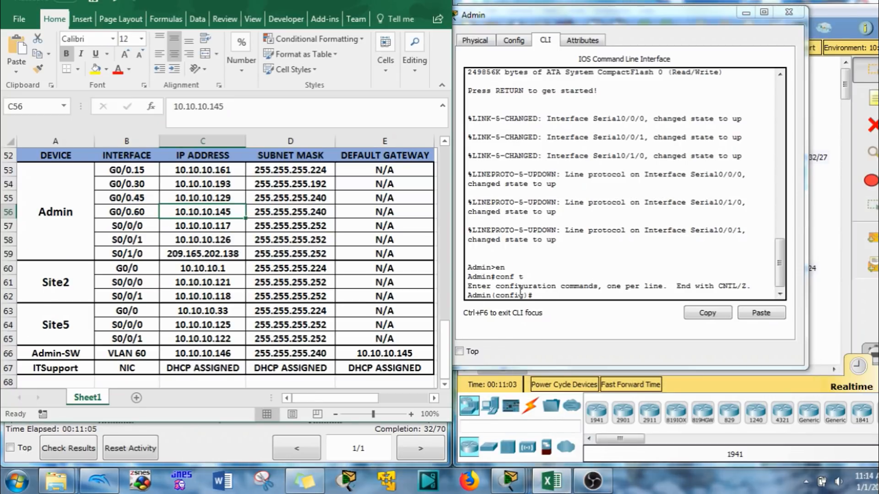
left_click(521, 293)
- Create subinterface G0/0.15 with dot1Q encapsulation for VLAN 15
type("int")
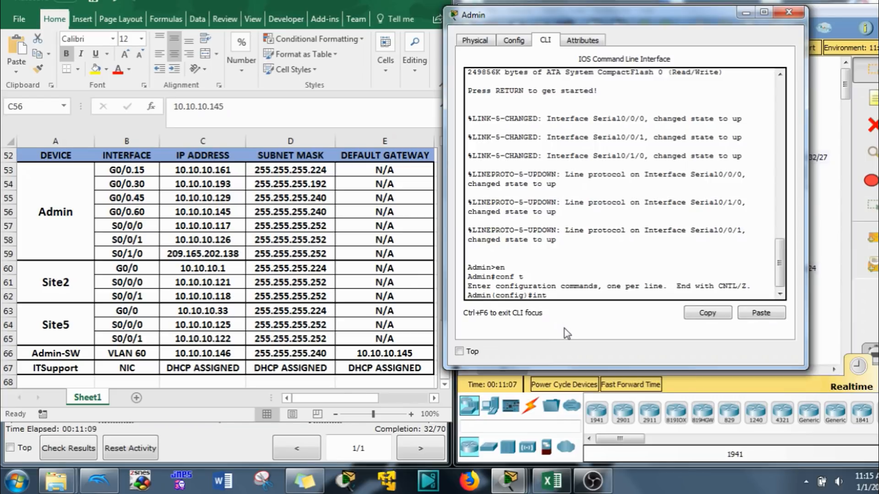
type(" g0/0.15")
key("Return")
type("en")
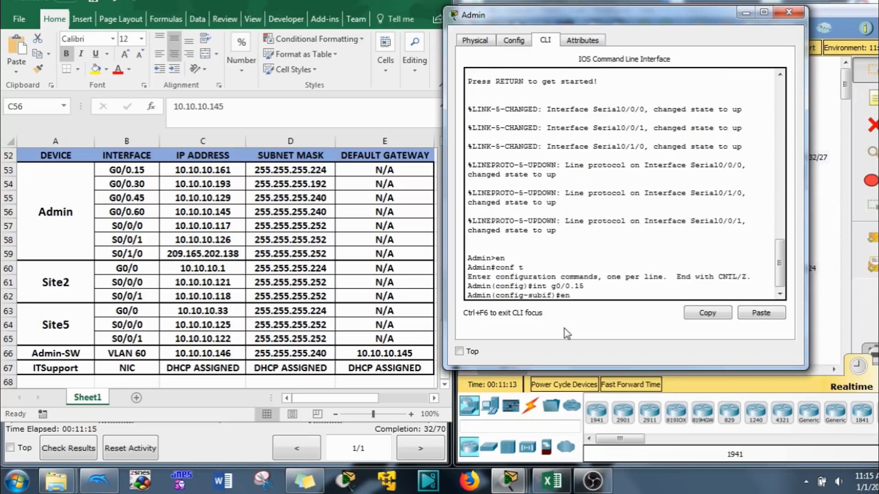
key("Tab")
type("d")
key("Tab")
type("15")
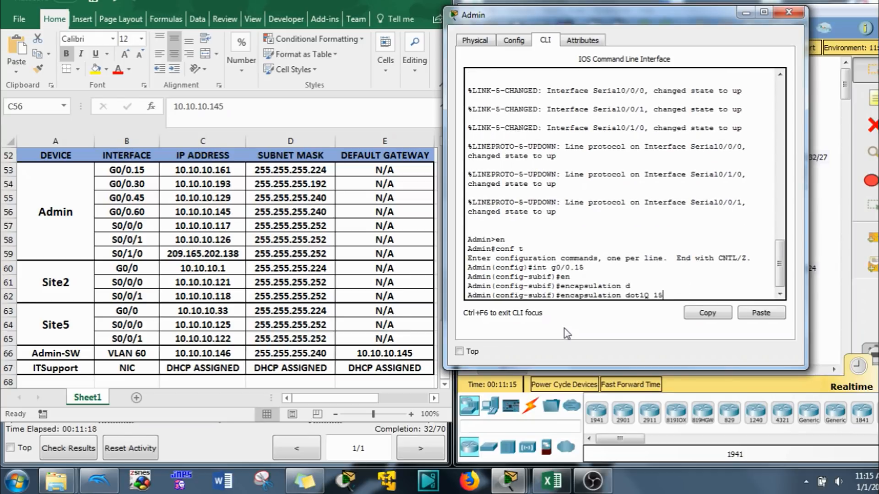
key("Return")
- Address G0/0.15 as 10.10.10.161 255.255.255.224 and minimize the spreadsheet
type("ip a")
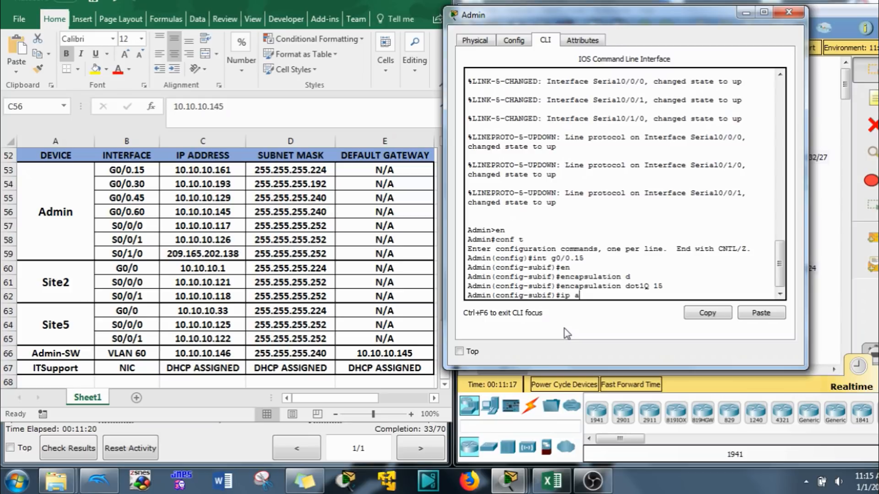
key("Tab")
type("d")
key("Tab")
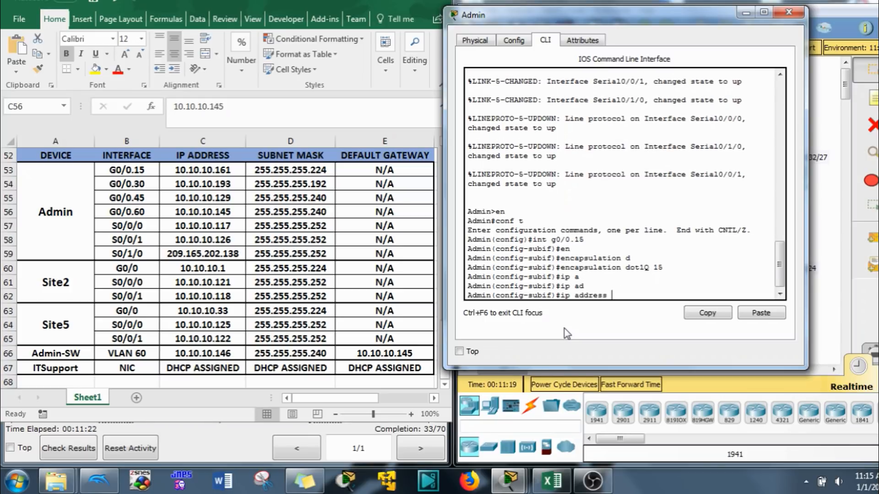
type("10.10.10.161 255.25")
key("BackSpace")
type(".255.25")
key("BackSpace")
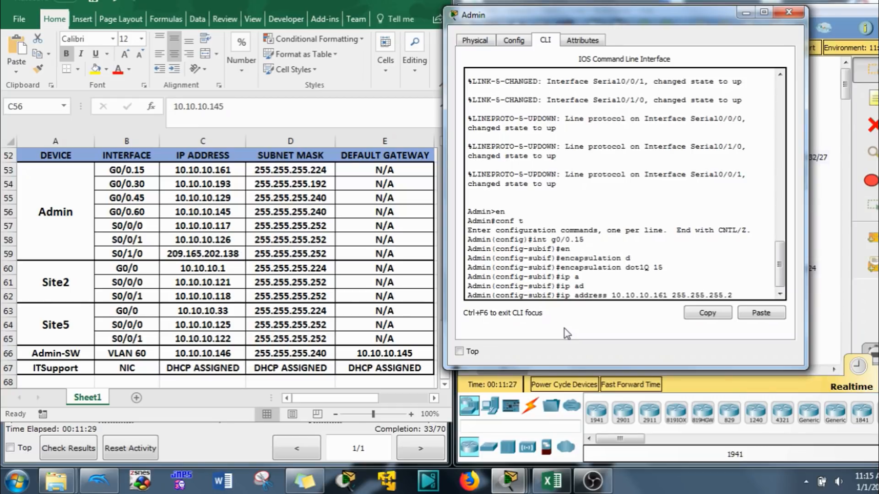
type("24")
key("Return")
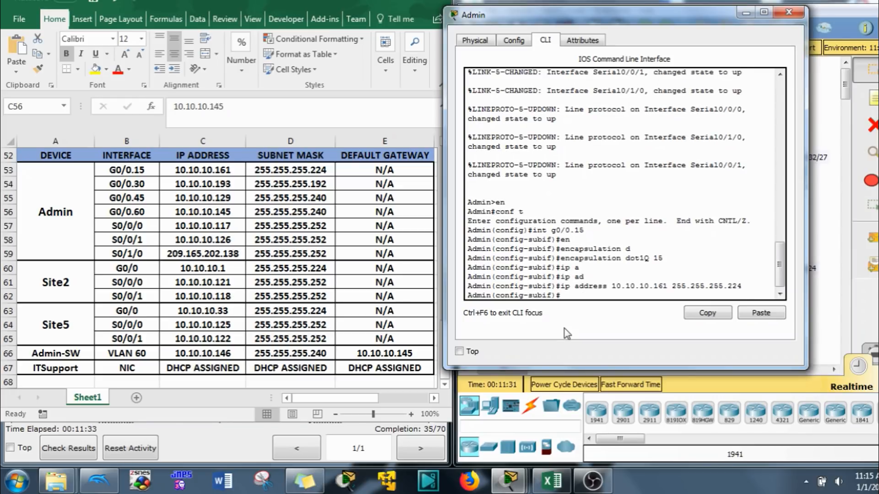
left_click(384, 1)
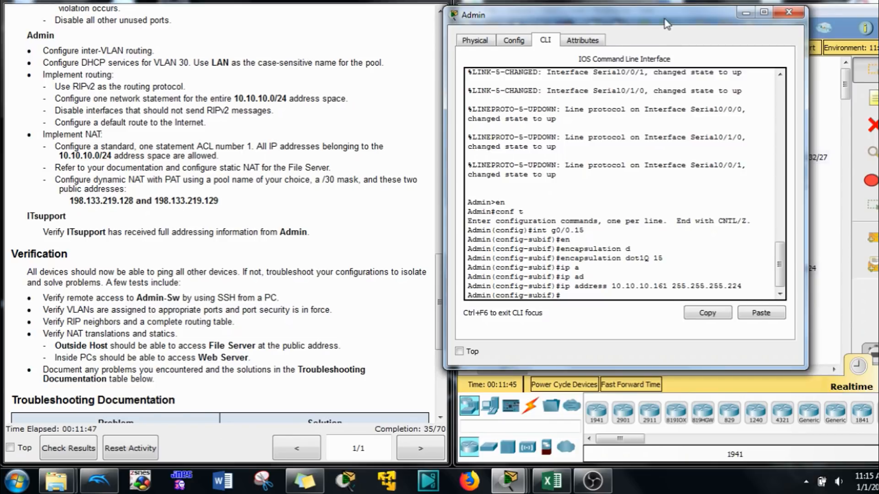
- Mark the G0/0.15 subinterface as NAT inside with ip nat inside
left_click_drag(665, 23, 355, 66)
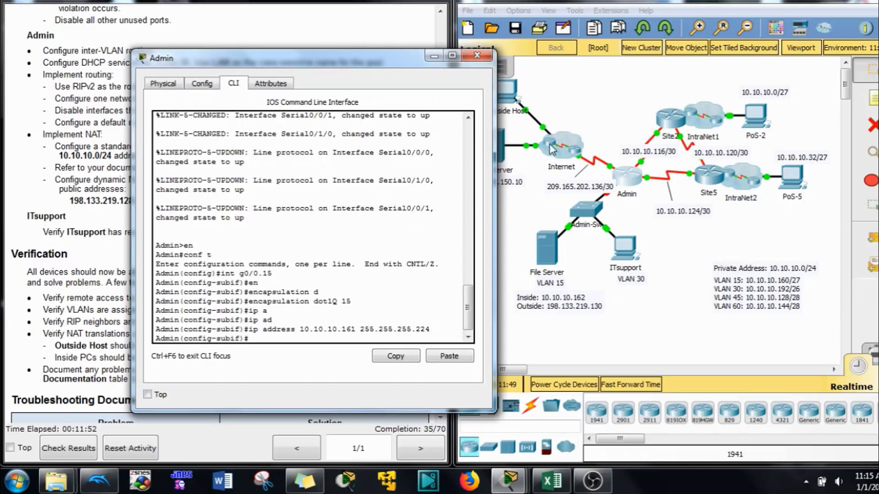
left_click_drag(345, 64, 654, 28)
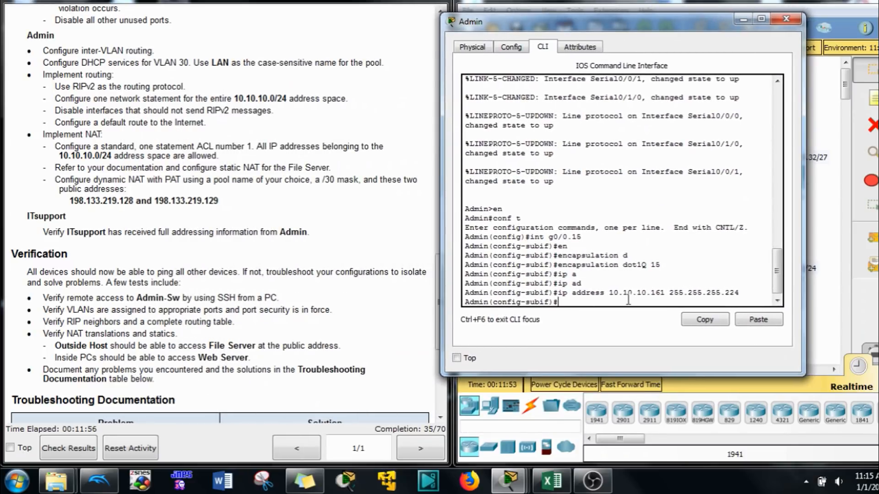
type("ip an")
key("Tab")
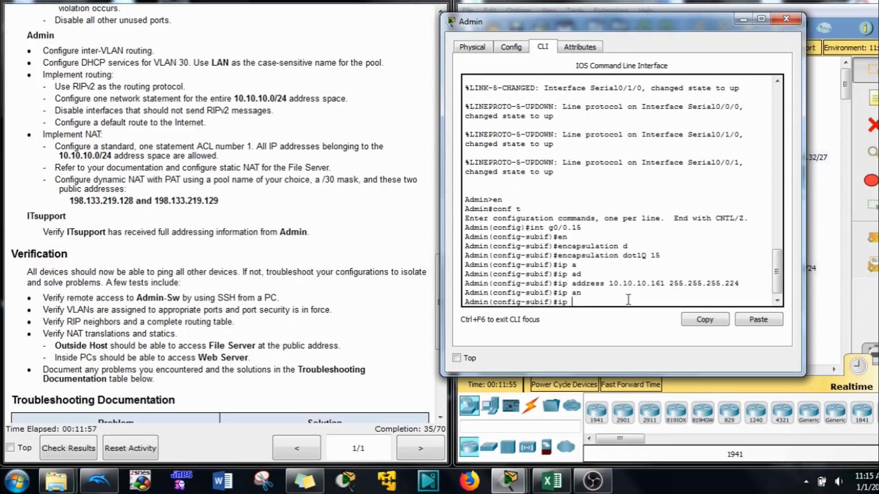
type("n")
key("Tab")
type("in")
key("Tab")
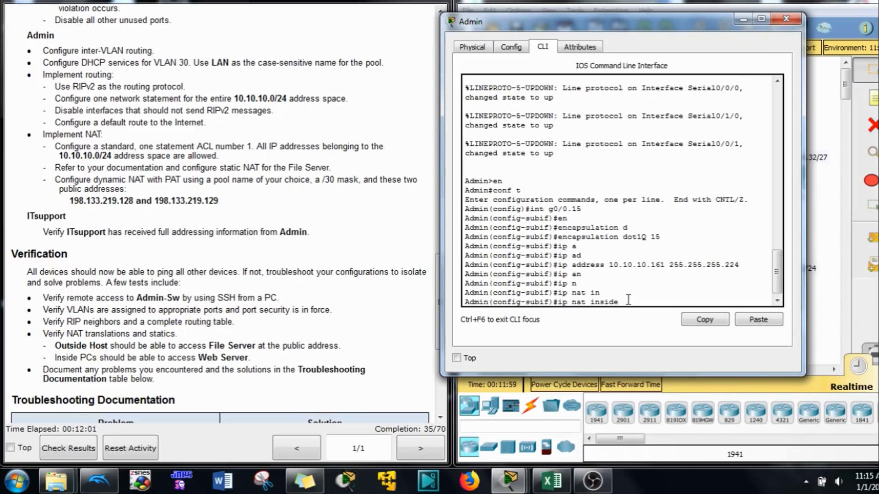
key("Return")
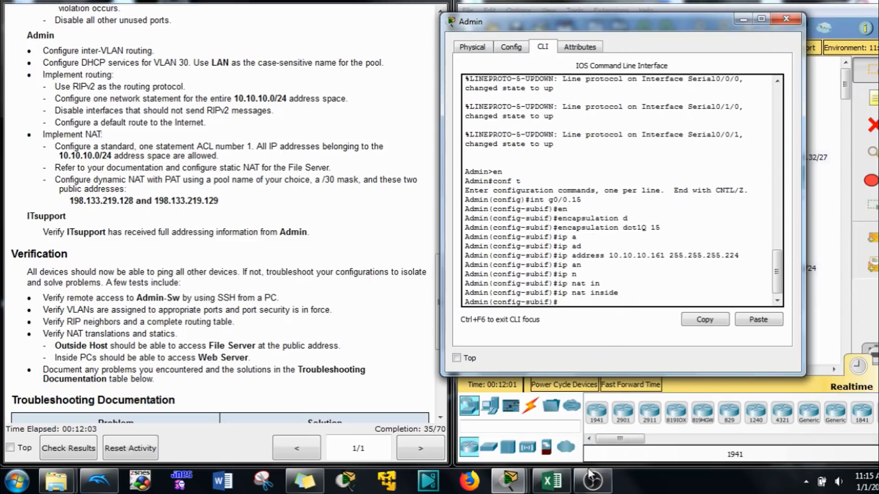
- Check the addressing table, then give subinterface G0/0.30 address 10.10.10.193 255.255.255.192
left_click(576, 488)
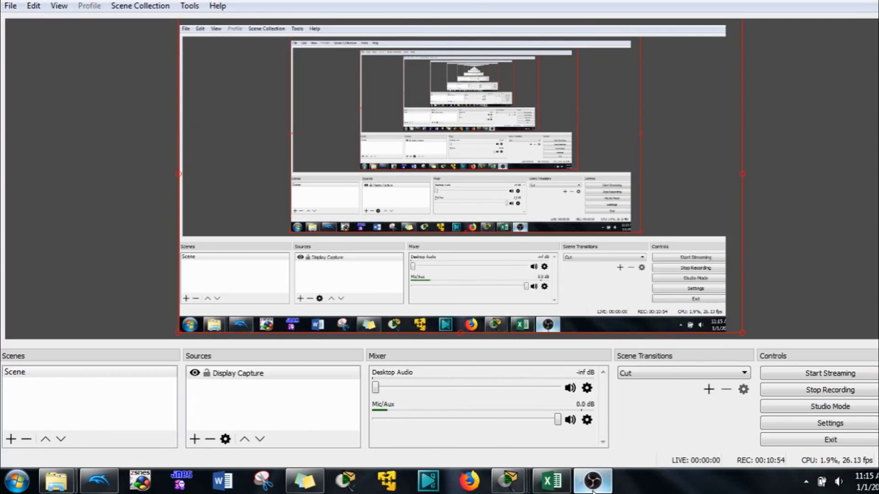
left_click(591, 481)
left_click(554, 481)
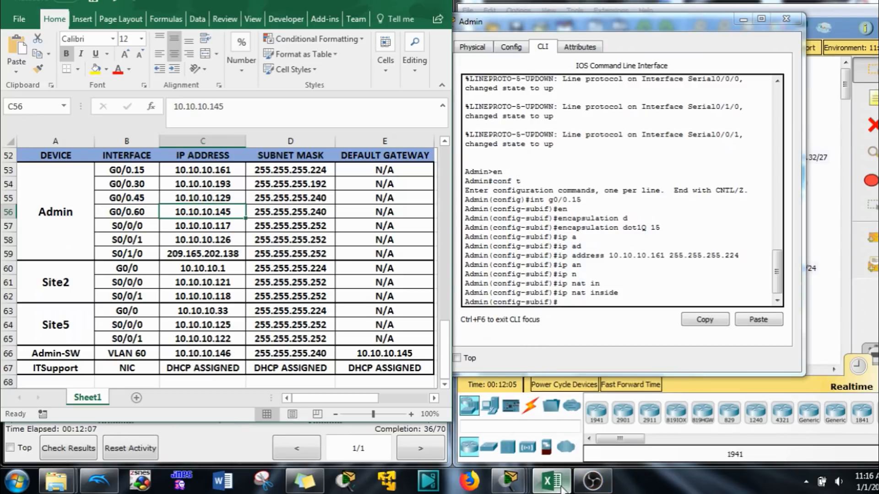
left_click(592, 329)
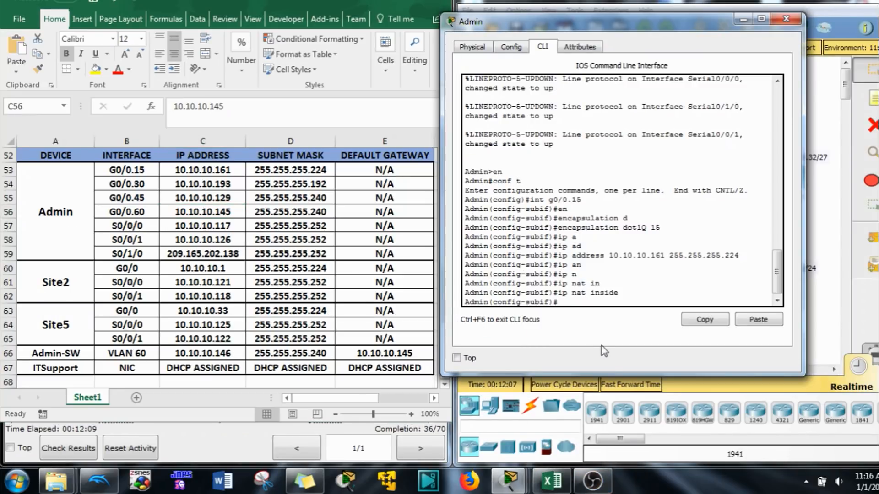
key("Up")
key("Up")
key("Up")
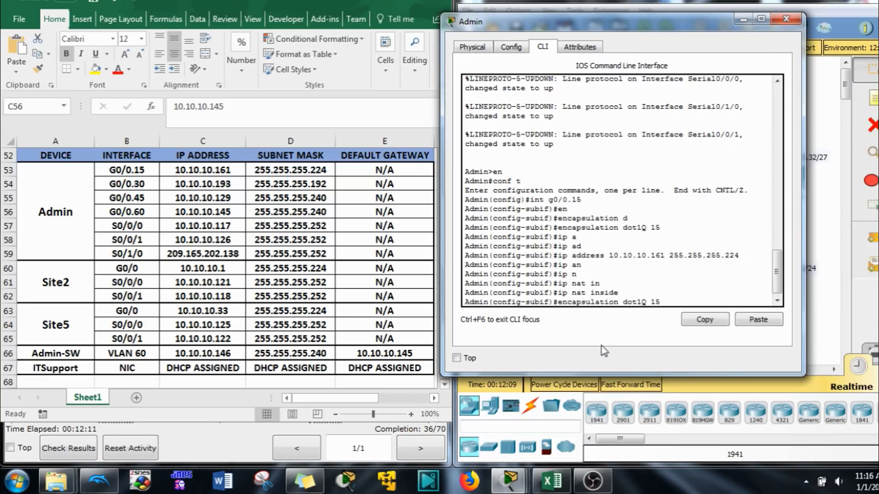
key("Up")
key("BackSpace")
key("BackSpace")
type("30")
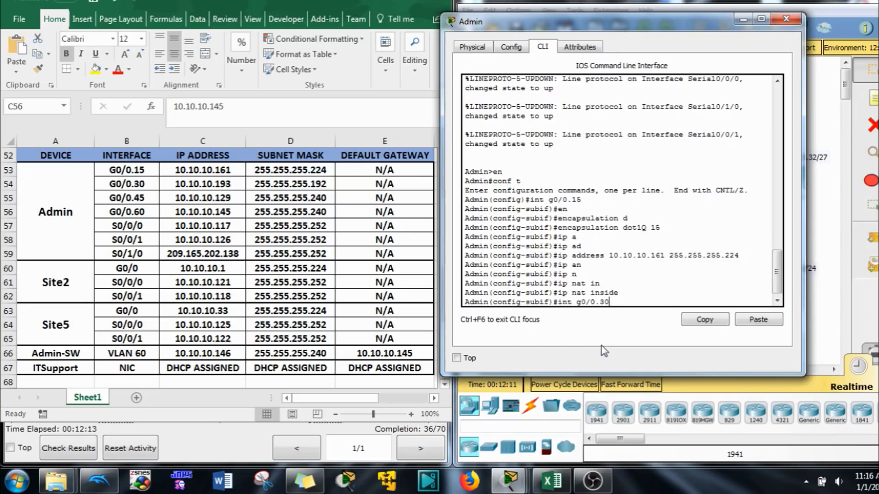
key("Return")
key("Up")
key("Up")
key("Up")
key("Up")
key("Up")
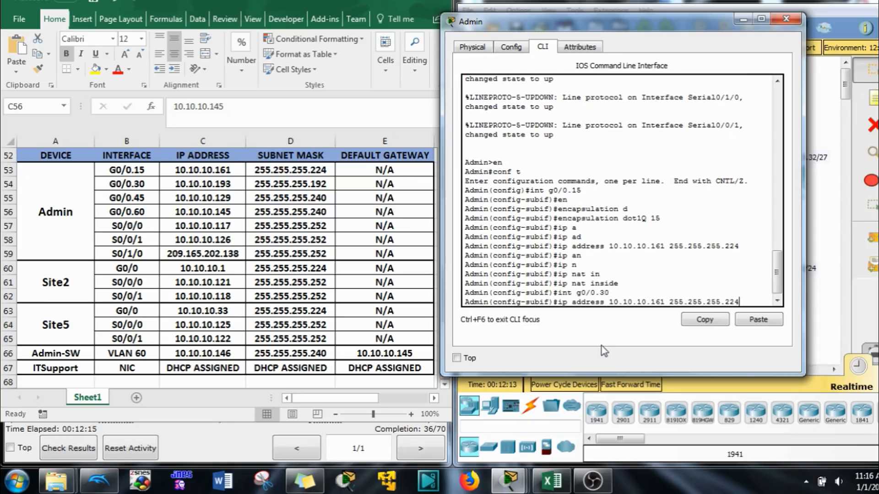
key("BackSpace")
key("BackSpace")
key("BackSpace")
type("19")
key("Left")
key("Left")
key("Left")
key("Left")
key("Left")
key("Left")
key("Left")
key("Left")
key("Left")
key("Left")
key("Left")
key("Left")
key("Left")
key("Left")
key("Left")
key("BackSpace")
key("BackSpace")
type("93")
key("Return")
- Tag G0/0.30 with encapsulation dot1Q 30, re-apply 10.10.10.193, and mark it NAT inside
key("Up")
key("Up")
key("Up")
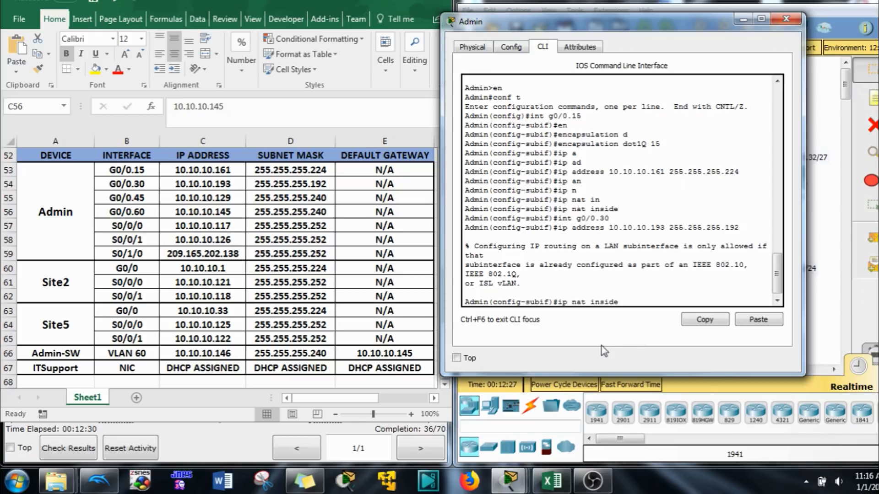
key("Down")
key("Down")
key("Up")
key("Up")
key("Up")
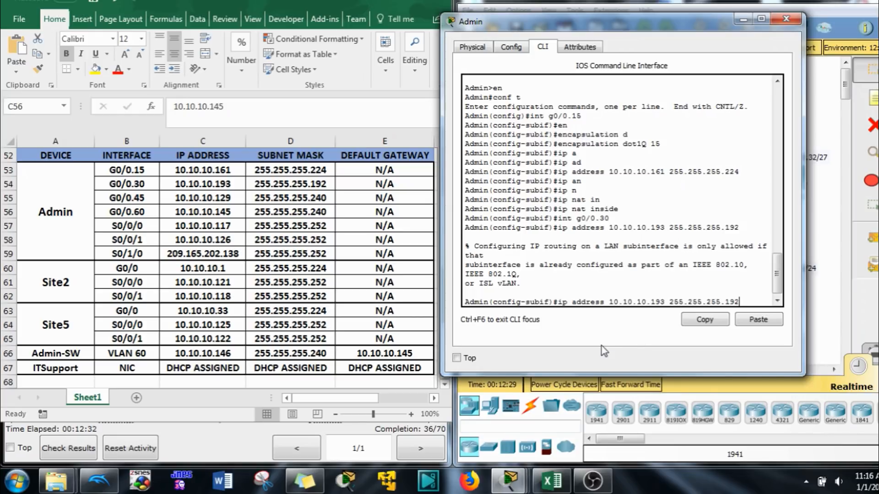
key("Up")
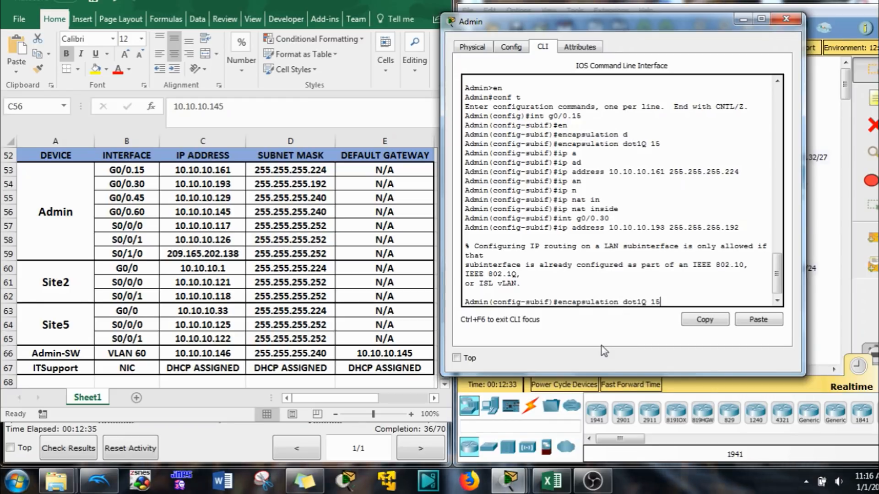
key("BackSpace")
key("BackSpace")
type("30")
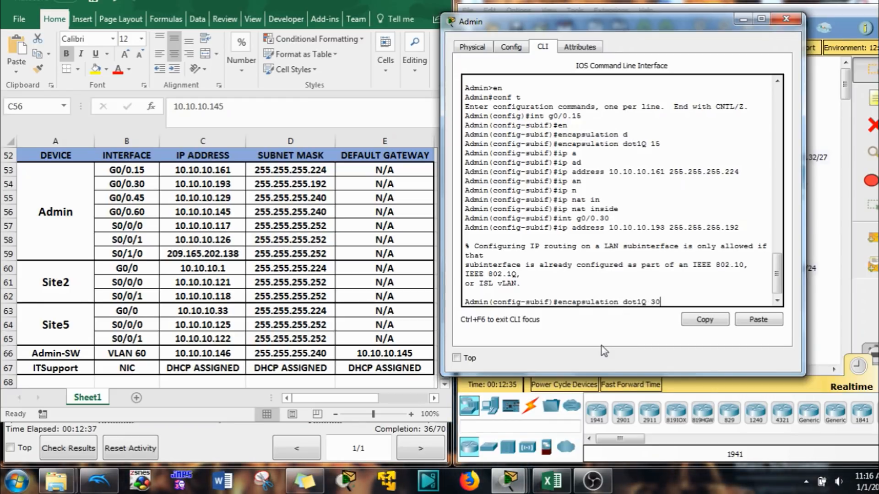
key("Return")
key("Up")
key("Up")
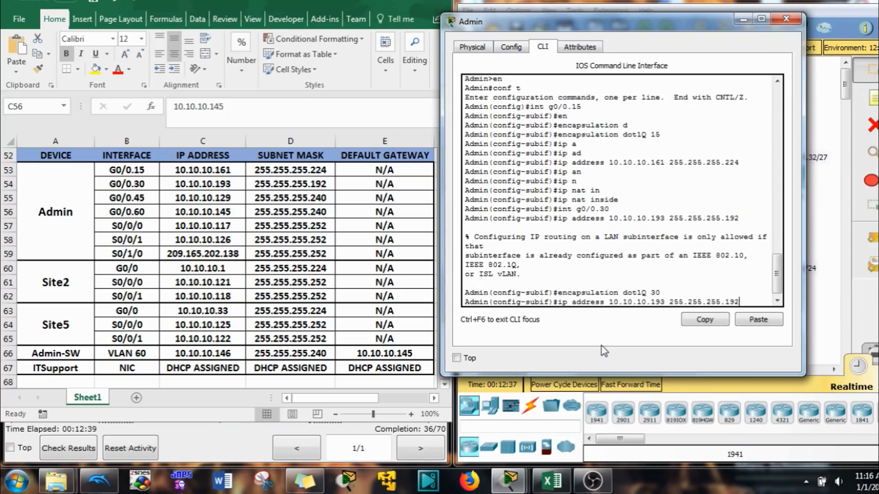
key("Return")
key("Up")
key("Up")
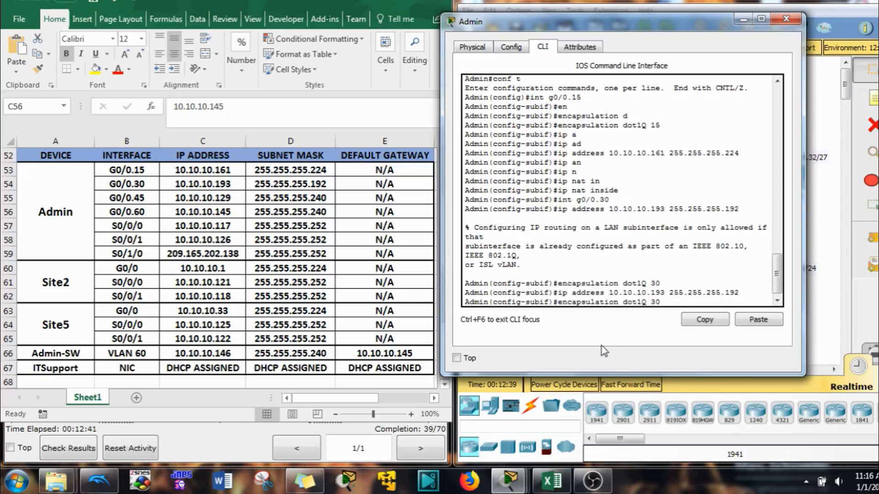
key("Up")
key("Up")
key("Up")
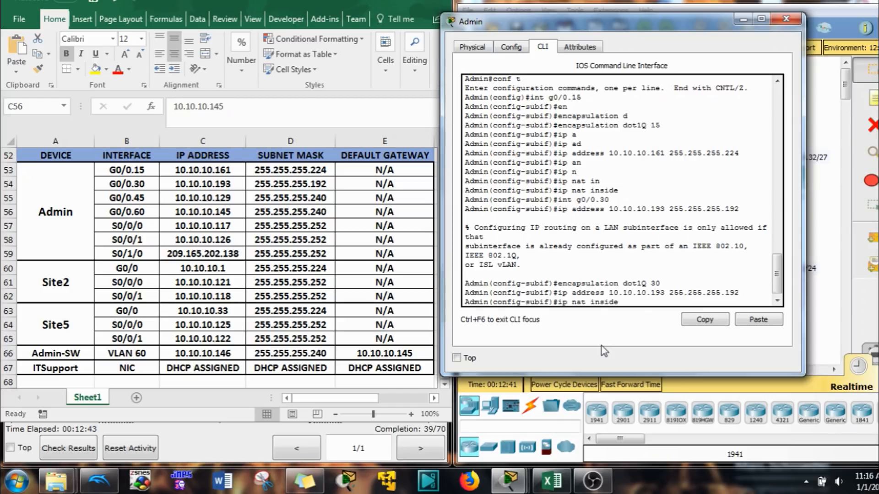
key("Return")
- Create subinterface G0/0.45 with encapsulation dot1Q 45 native
key("Up")
key("Up")
key("Up")
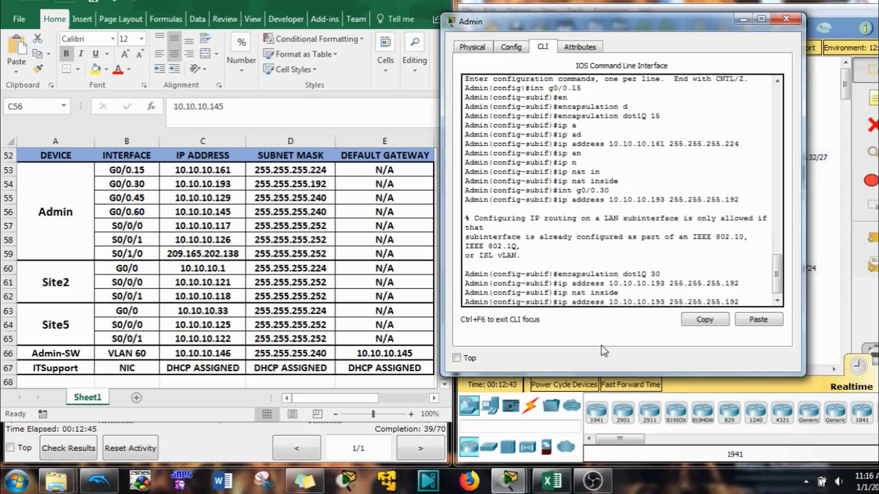
key("Up")
key("Up")
key("BackSpace")
key("BackSpace")
type("45")
key("Return")
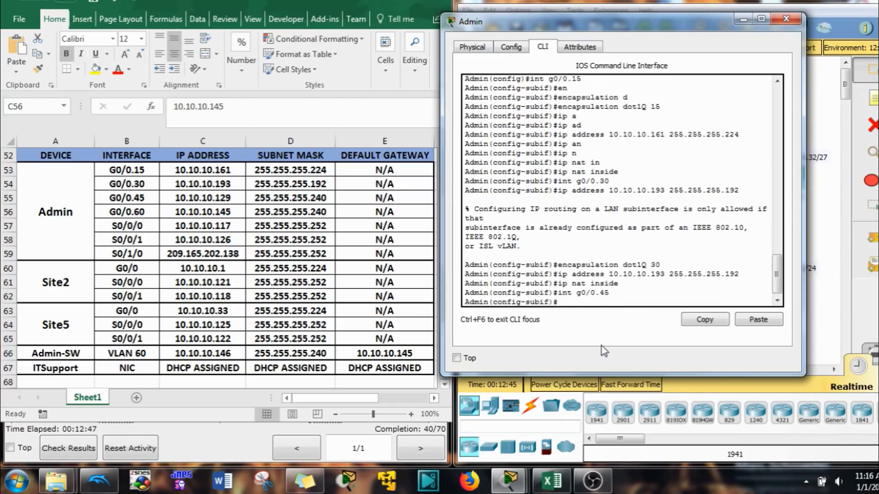
key("Up")
key("Up")
key("Up")
key("Up")
key("BackSpace")
key("BackSpace")
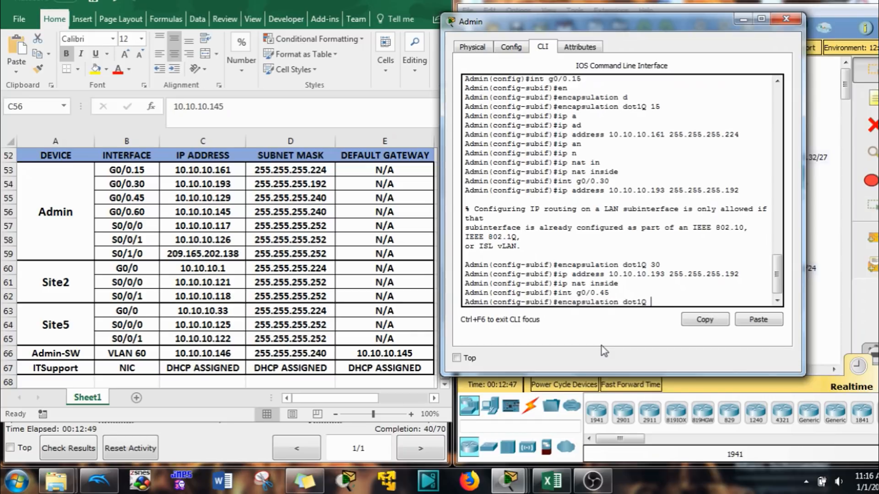
type("45 na")
key("Tab")
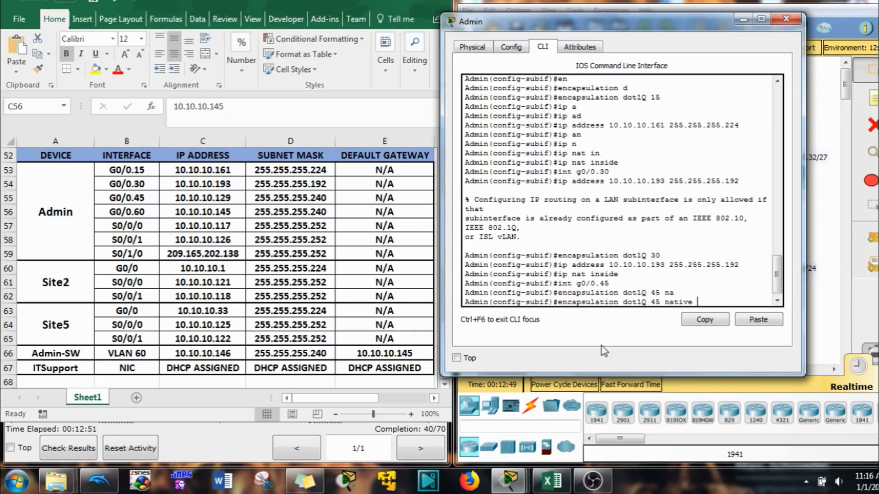
key("Return")
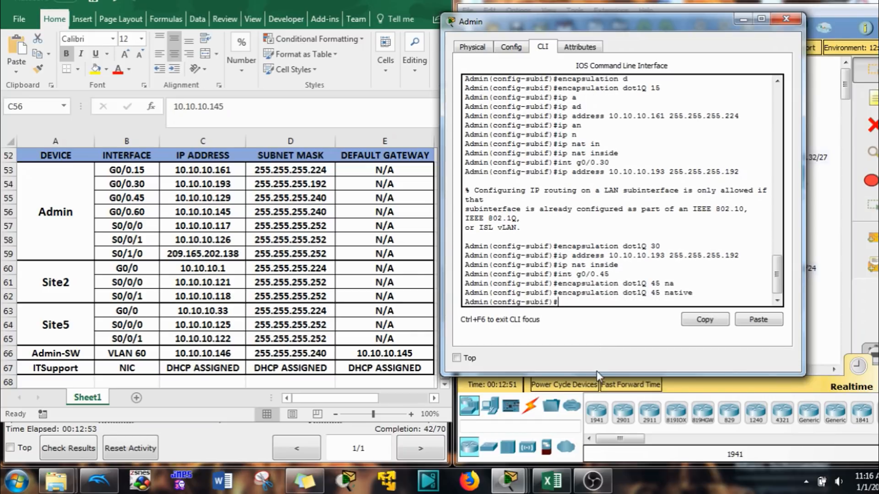
- Give G0/0.45 address 10.10.10.129 255.255.255.240 and mark it NAT inside
key("Up")
key("Up")
key("Up")
key("Up")
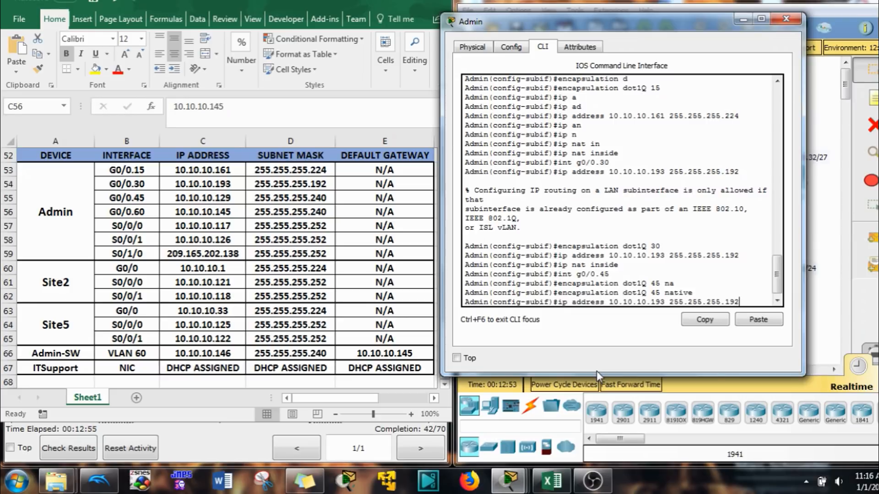
key("BackSpace")
key("BackSpace")
type("240")
key("Left")
key("Left")
key("Left")
key("Left")
key("Left")
key("Left")
key("Left")
key("Left")
key("Left")
key("Left")
key("Left")
key("Left")
key("Left")
key("Left")
key("Left")
key("Left")
key("Right")
key("BackSpace")
key("BackSpace")
type("29")
key("Return")
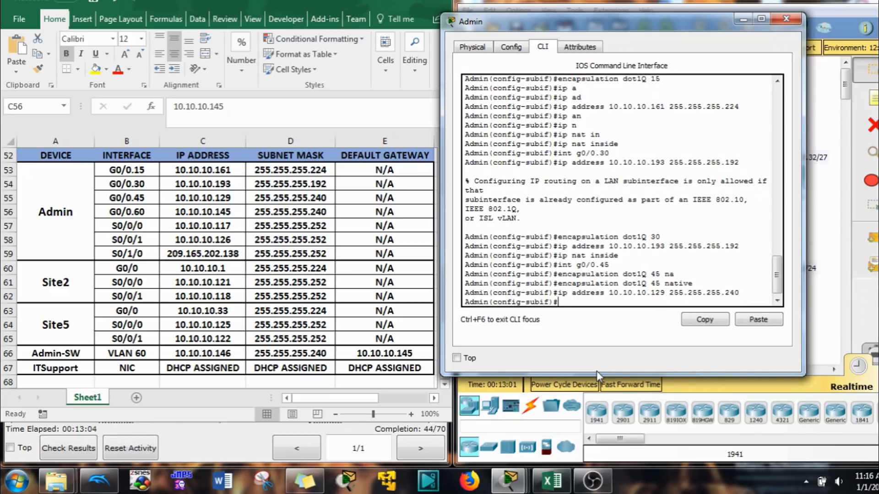
key("Up")
key("Up")
key("Up")
key("Up")
key("Up")
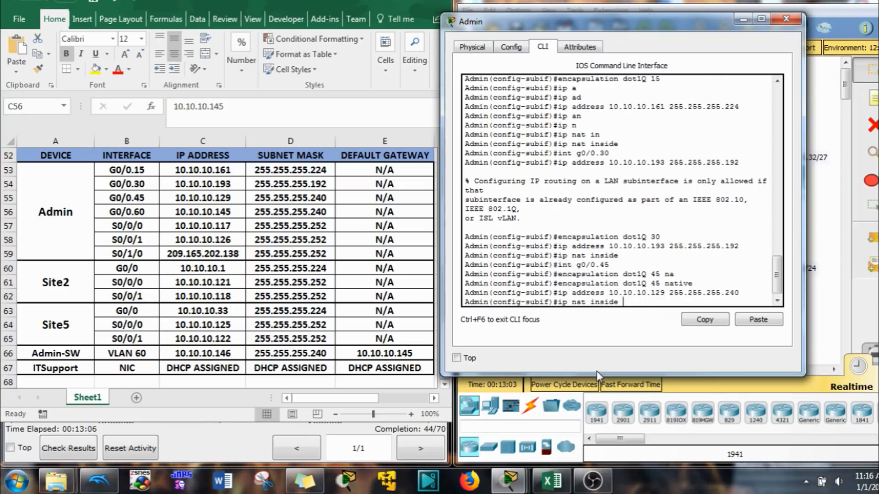
key("Return")
- Create subinterface G0/0.60 with encapsulation dot1Q 60
key("Up")
key("Up")
key("Up")
key("Up")
key("Up")
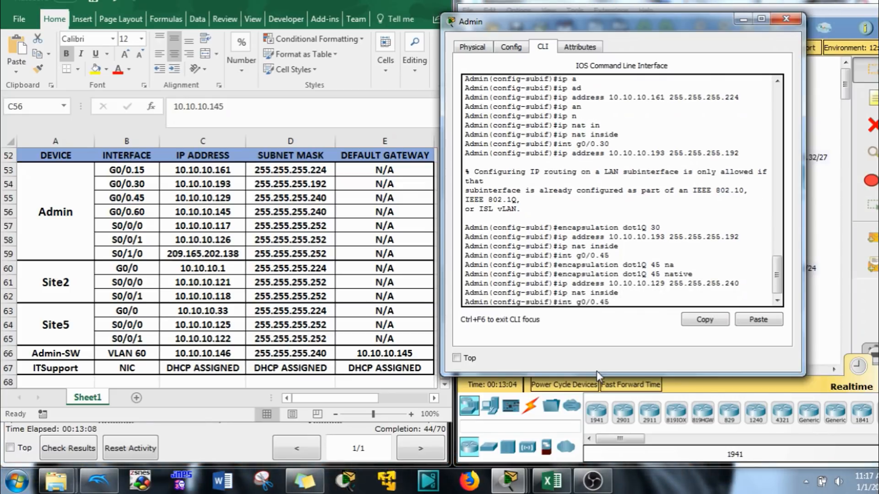
key("BackSpace")
key("BackSpace")
type("60")
key("Return")
key("Up")
key("Up")
key("Up")
key("Up")
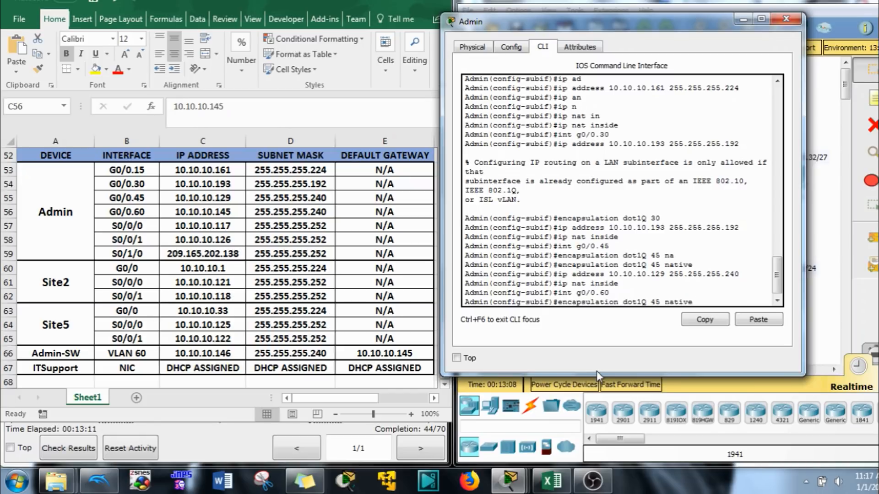
key("BackSpace")
key("BackSpace")
key("BackSpace")
key("BackSpace")
key("BackSpace")
key("BackSpace")
key("BackSpace")
key("BackSpace")
key("BackSpace")
type("60")
key("Return")
- Give G0/0.60 address 10.10.10.145 255.255.255.240 and mark it NAT inside
key("Up")
key("Up")
key("Up")
key("Up")
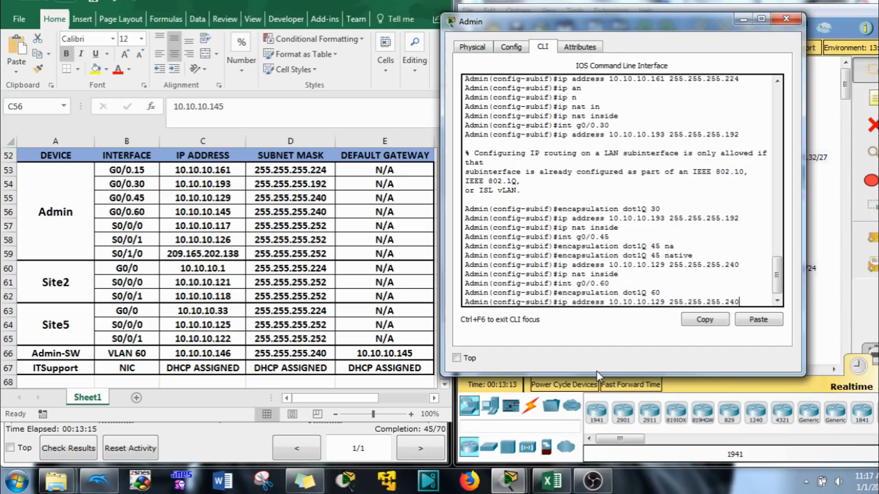
key("Left")
key("Left")
key("Left")
key("Left")
key("Left")
key("Left")
key("Left")
key("Left")
key("Left")
key("Left")
key("Left")
key("Left")
key("Left")
key("Left")
key("Left")
key("Left")
key("BackSpace")
key("BackSpace")
key("BackSpace")
type("145")
key("Return")
key("Up")
key("Up")
key("Up")
key("Up")
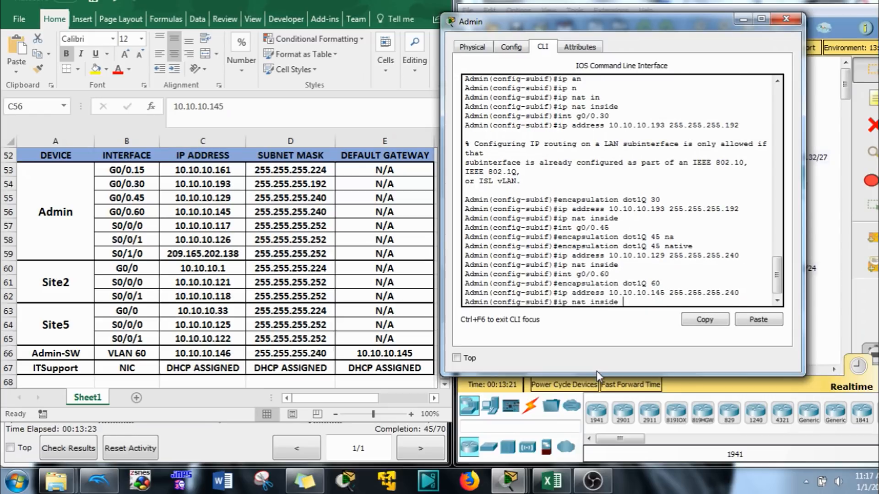
key("Return")
- Enable the physical G0/0 interface with no shutdown
type("exit")
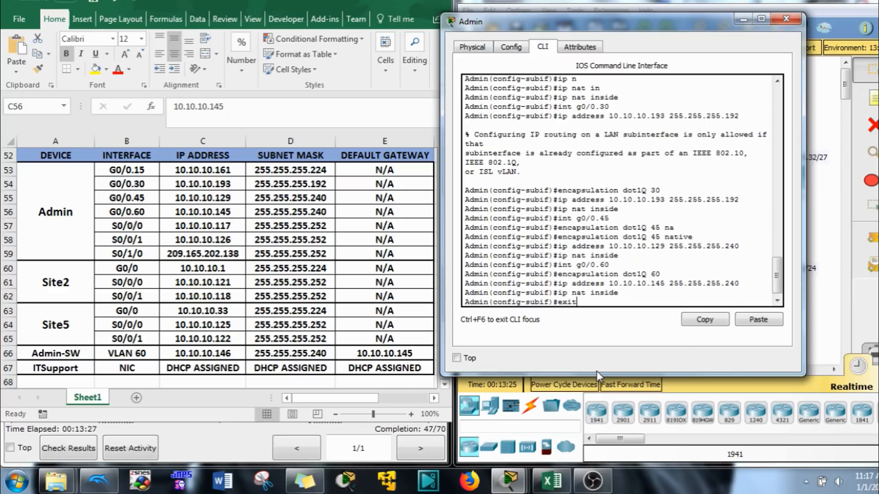
key("BackSpace")
key("BackSpace")
key("BackSpace")
key("BackSpace")
key("Up")
key("Up")
key("Up")
key("Up")
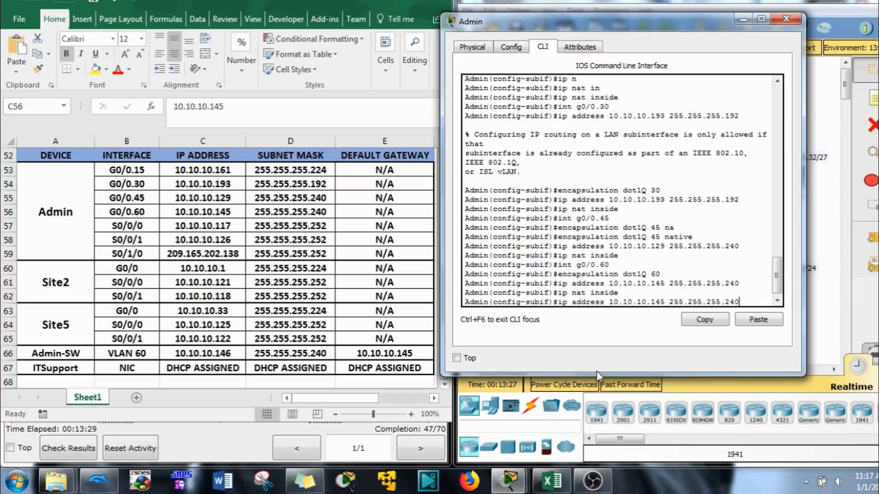
key("BackSpace")
key("BackSpace")
key("BackSpace")
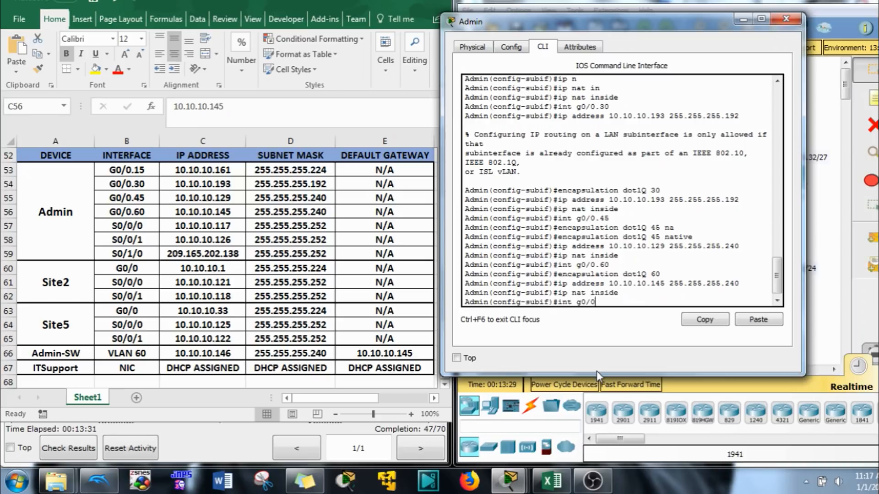
key("Return")
type("no shut")
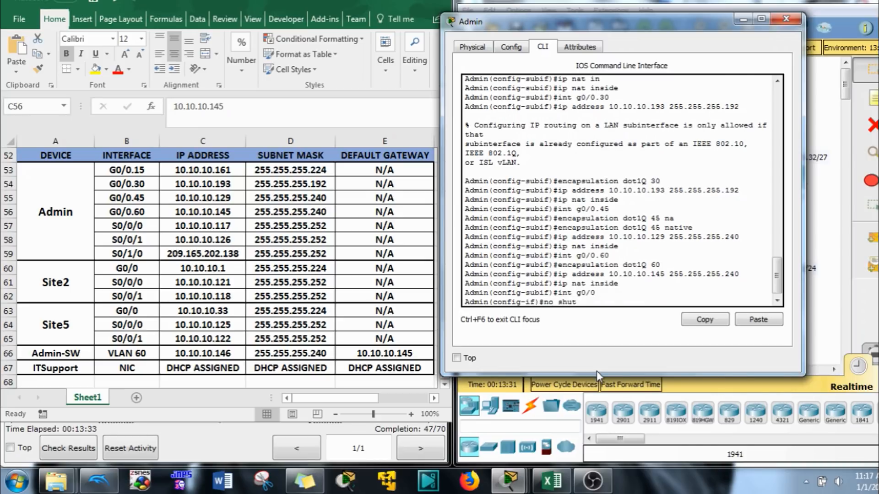
key("Return")
key("Return")
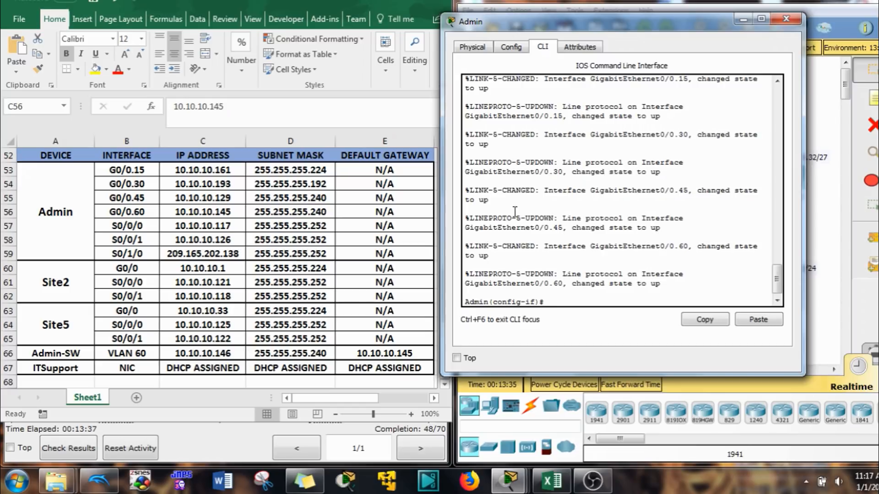
- Leave interface mode and exclude 10.10.10.193 with ip dhcp excluded-address
left_click(375, 3)
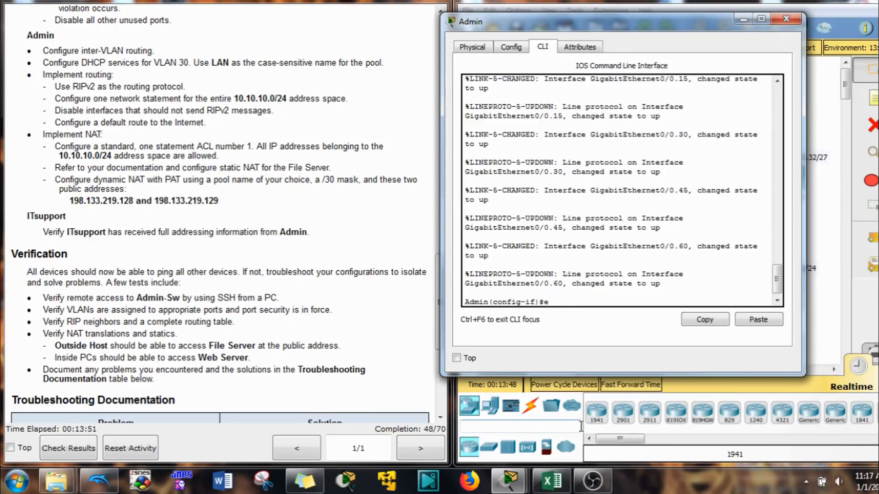
type("xit")
key("Return")
type("ip")
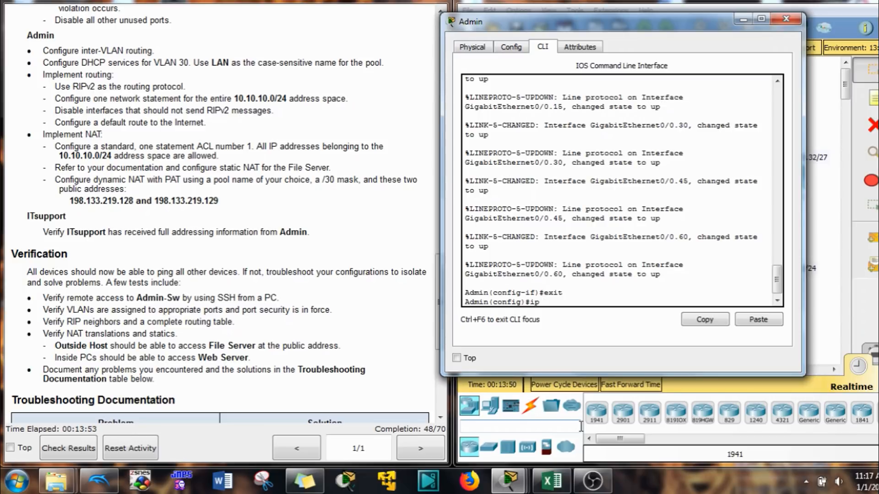
type(" dh")
key("Tab")
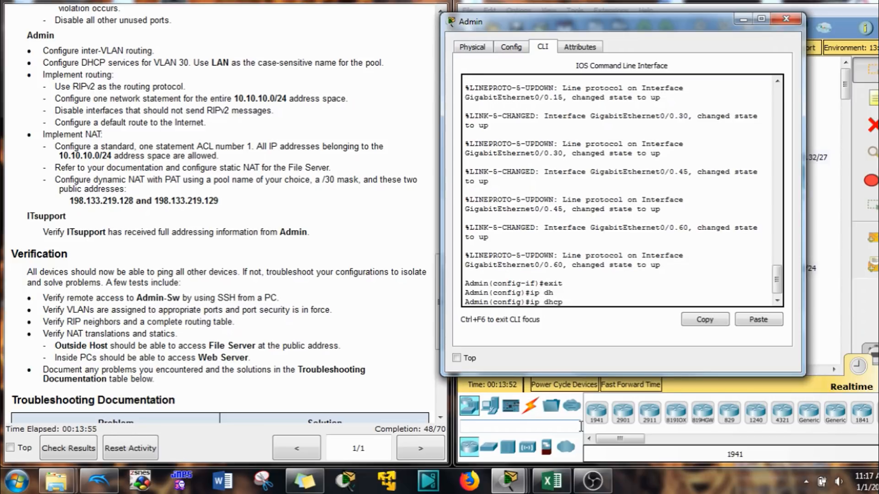
type("ex")
key("Tab")
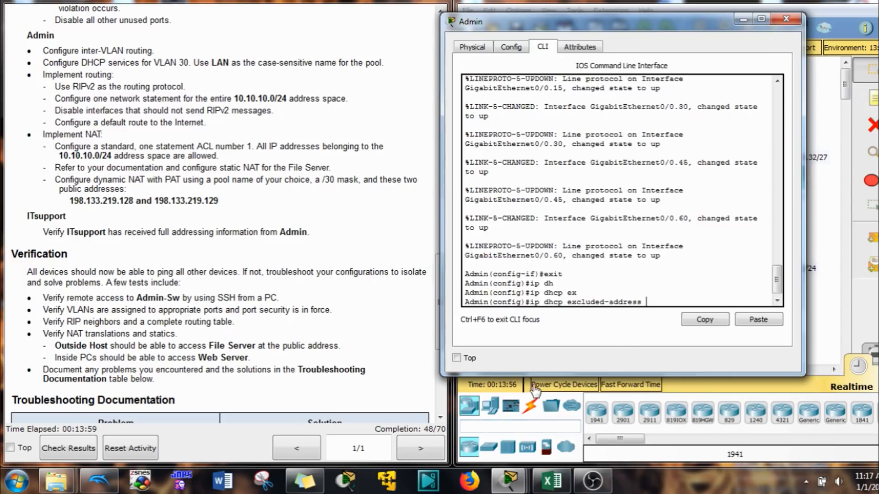
left_click(554, 487)
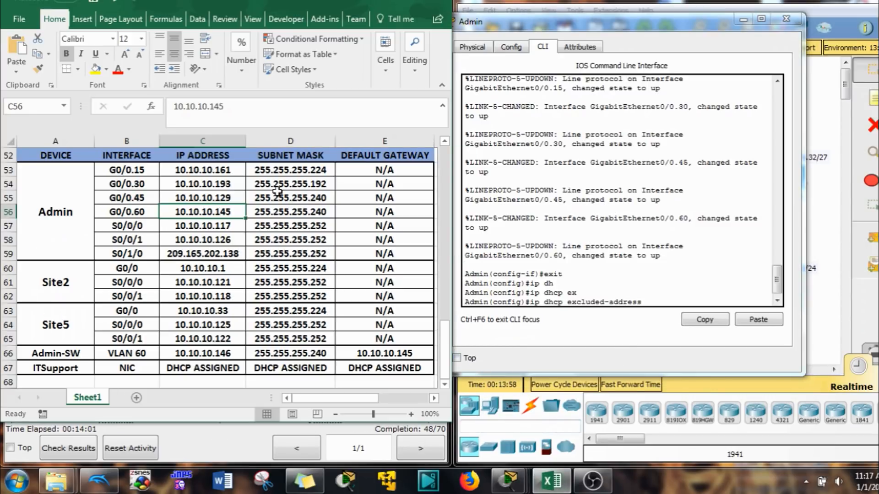
left_click(190, 188)
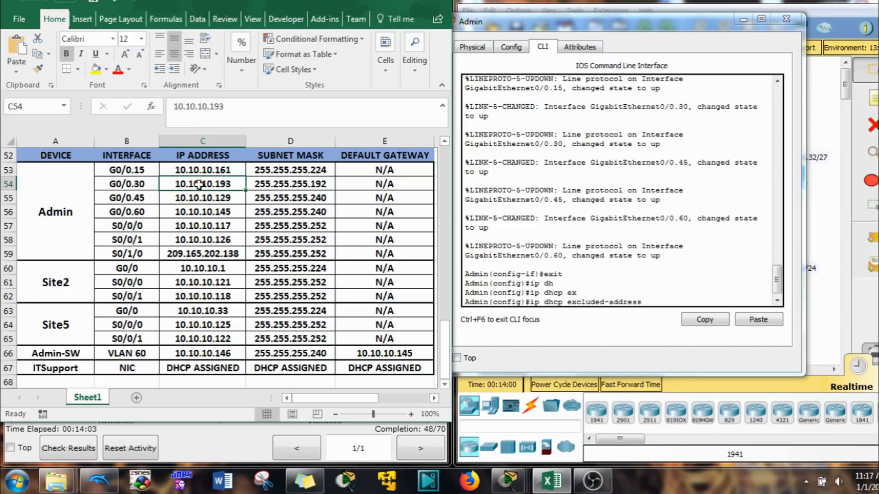
left_click(677, 370)
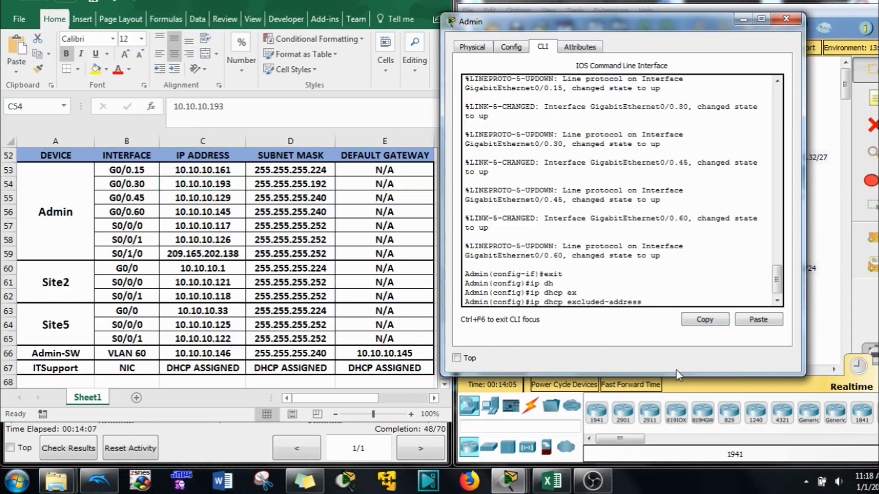
type("10.10.10.193")
left_click_drag(702, 302, 645, 297)
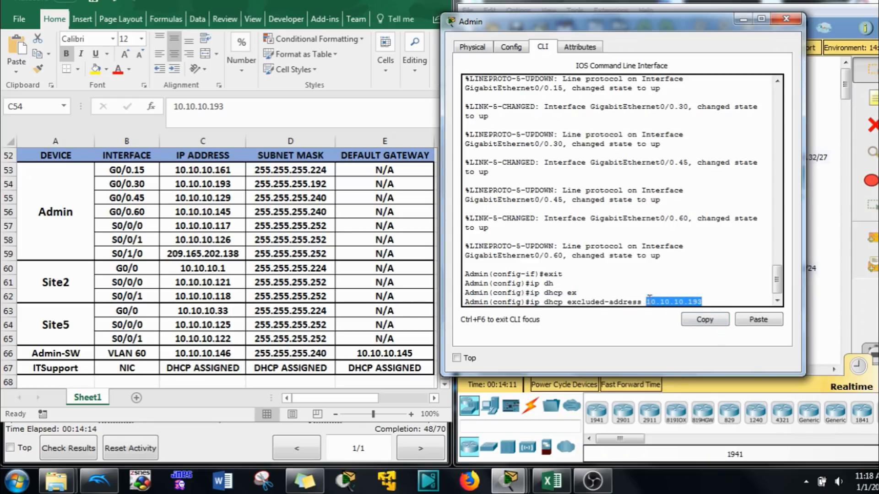
left_click(705, 320)
left_click(723, 303)
key("Return")
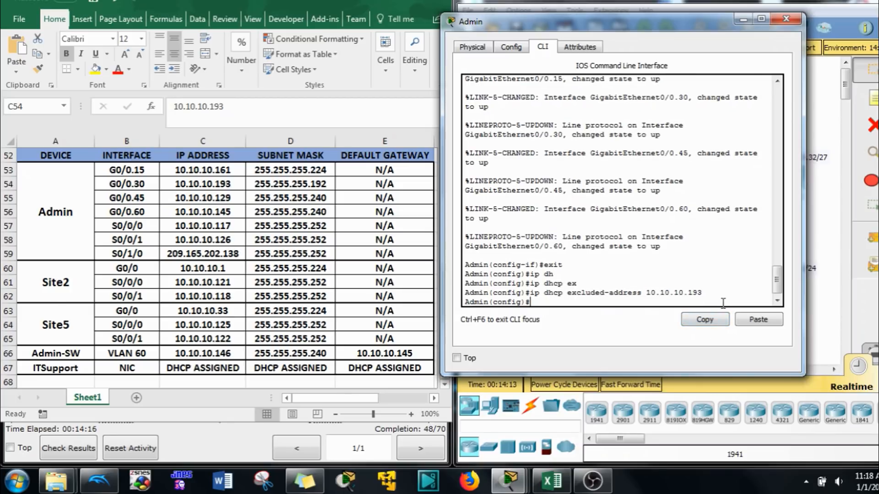
- Create the DHCP pool named LAN
type("eip")
key("Return")
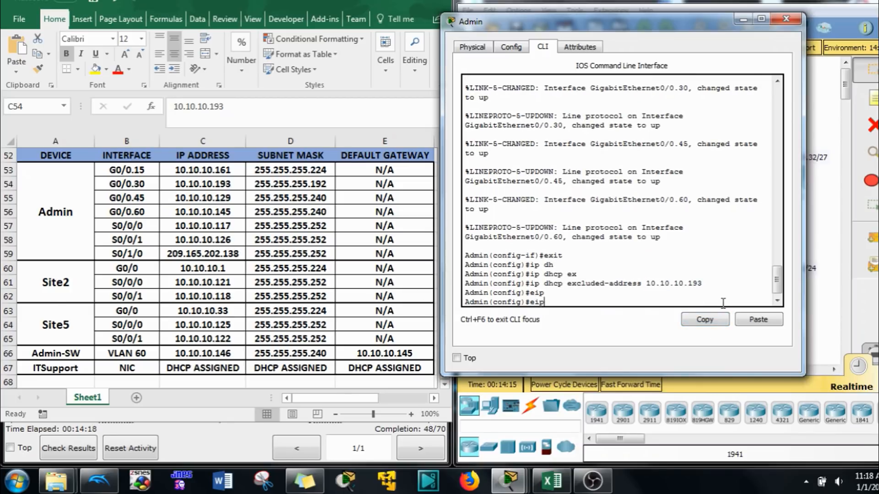
type("ip d")
key("Tab")
type("h")
key("Tab")
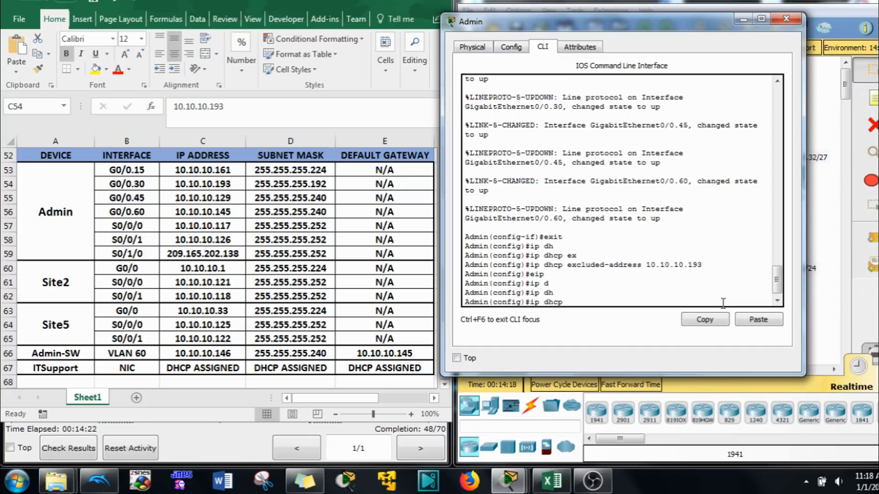
type("po")
key("Tab")
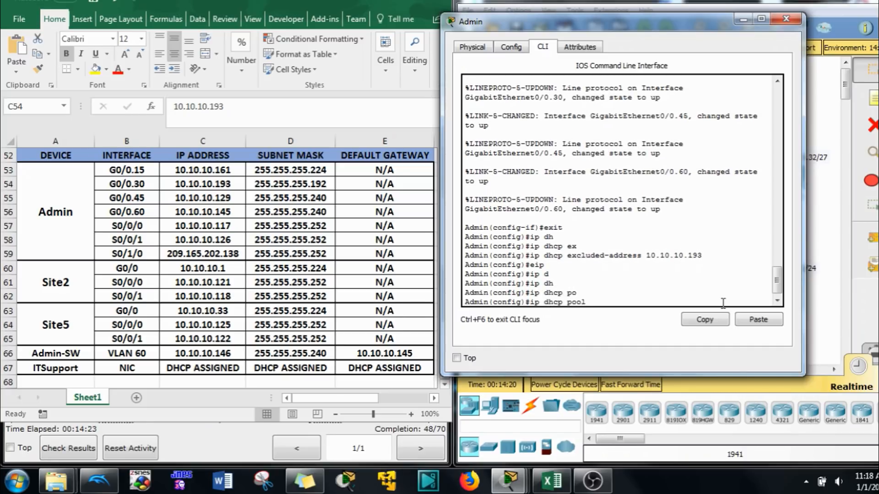
type("LAN")
key("Return")
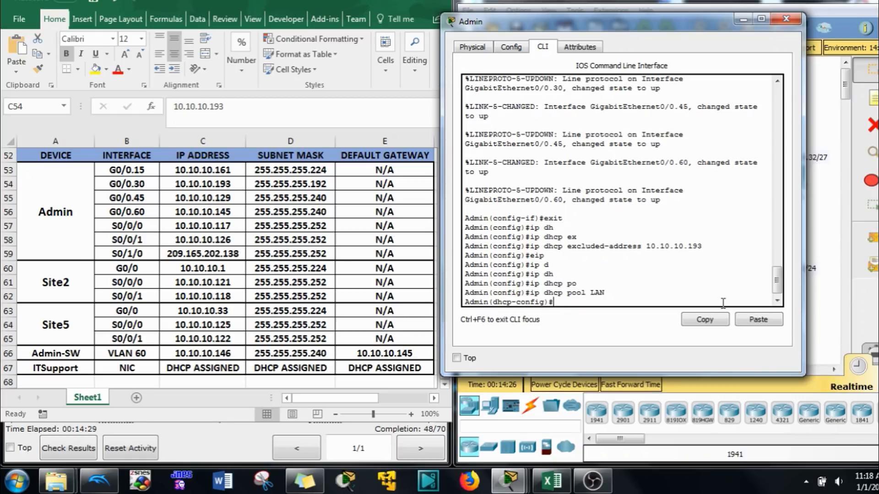
- Set the LAN pool's default-router to 10.10.10.193
type("de")
key("Tab")
left_click(757, 320)
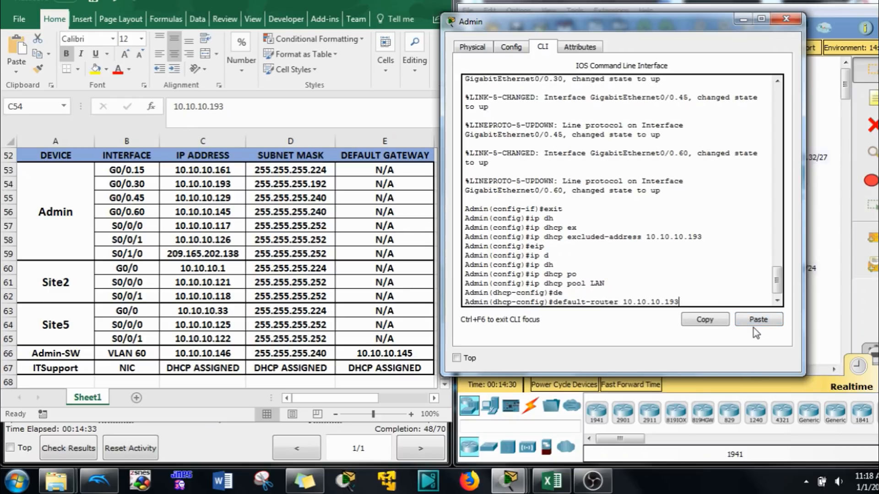
key("Return")
- Add network 10.10.10.192 255.255.255.192 to the pool, exit, and return to the topology
type("net")
key("Tab")
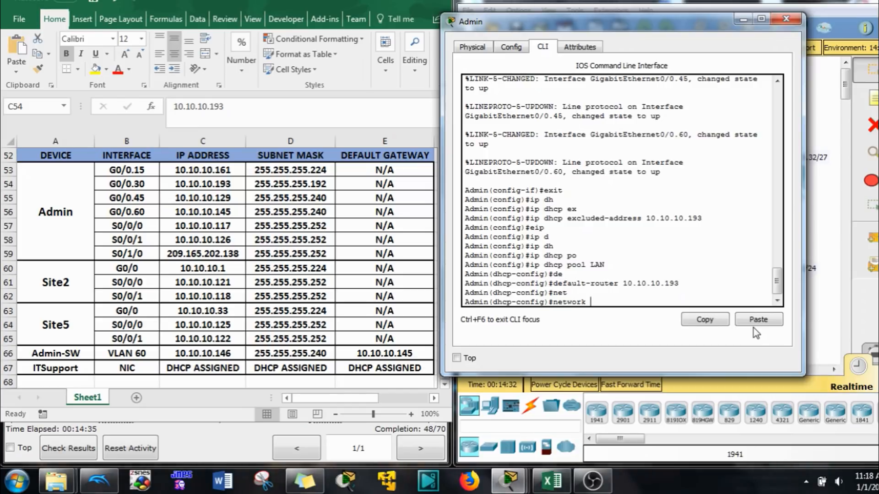
key("Up")
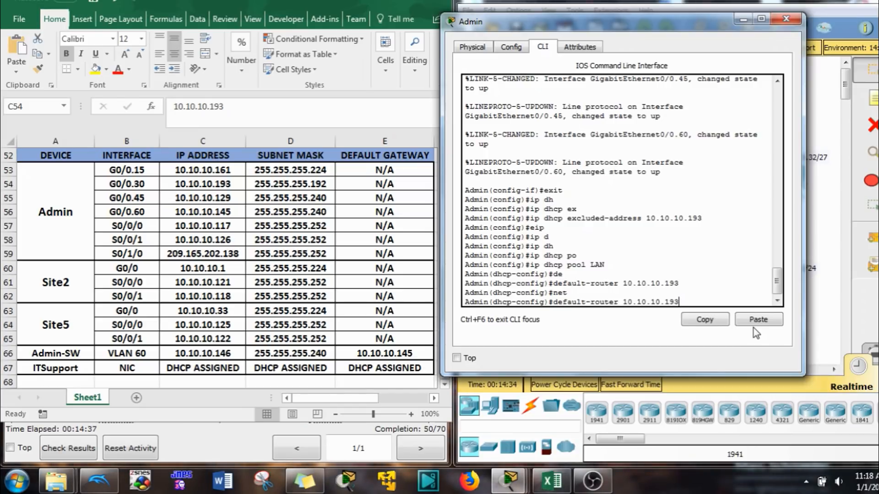
key("Down")
left_click(757, 321)
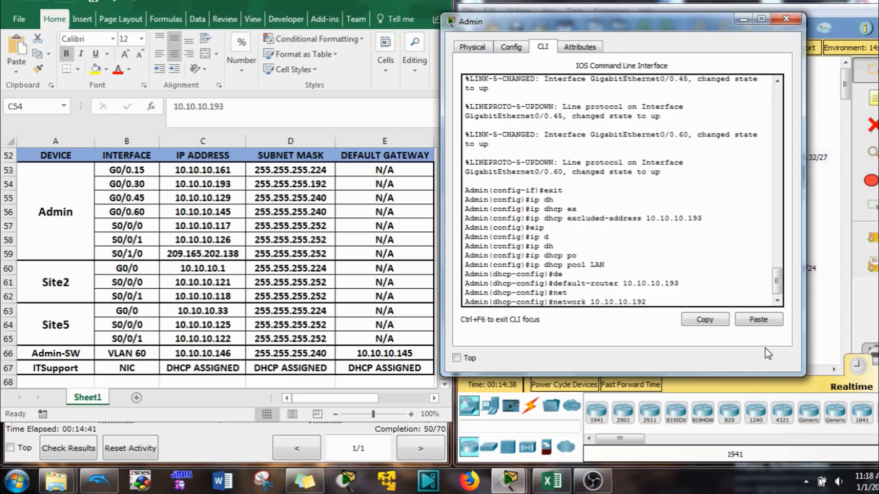
left_click_drag(711, 27, 540, 62)
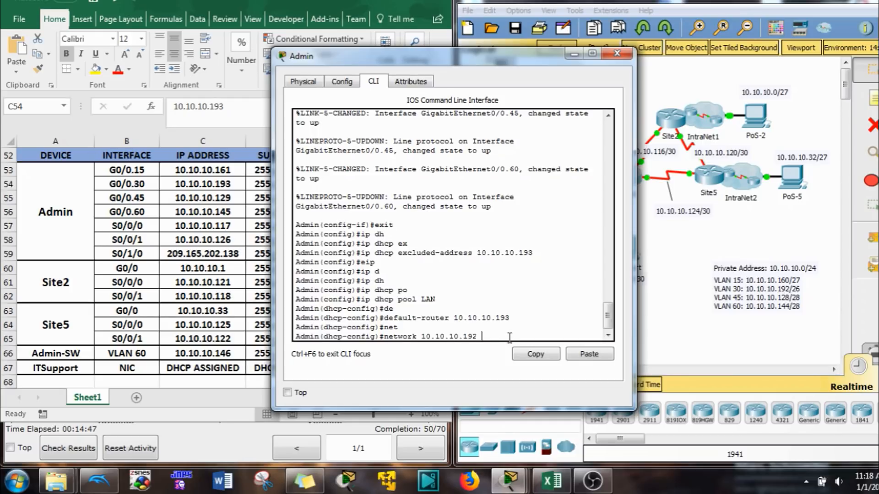
type("55.255.255.192")
left_click_drag(462, 59, 638, 62)
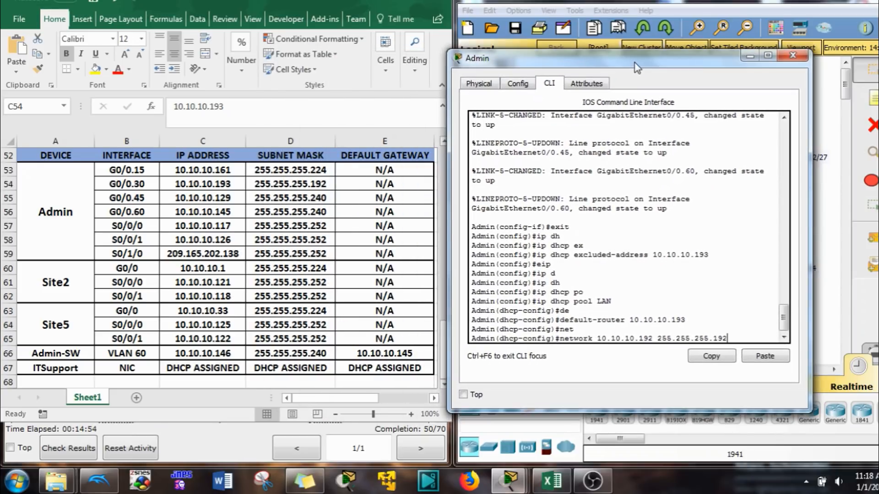
key("Return")
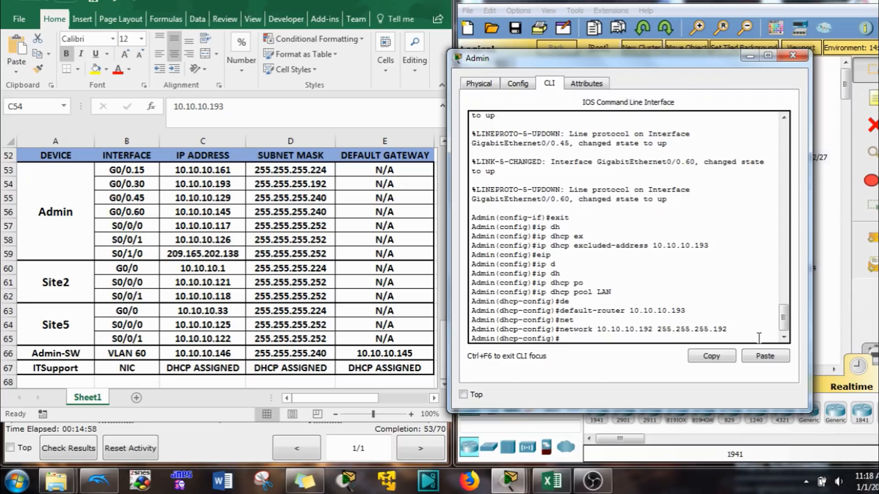
type("exit")
key("Return")
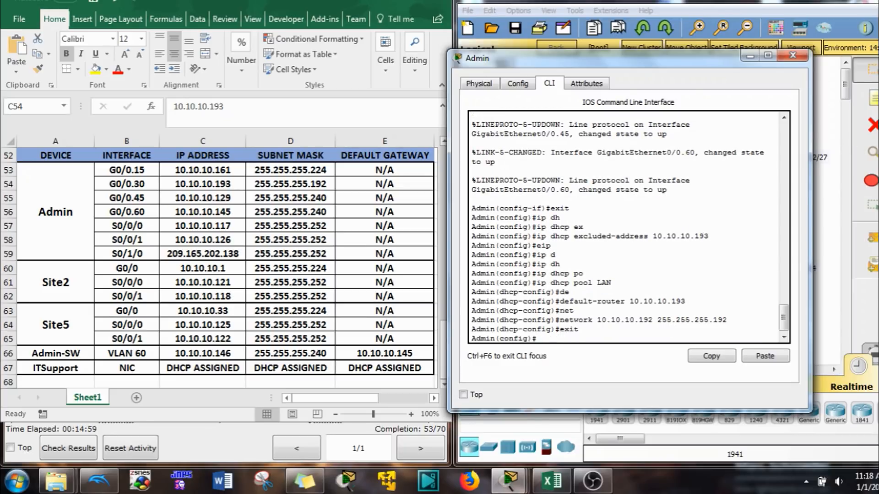
left_click(744, 18)
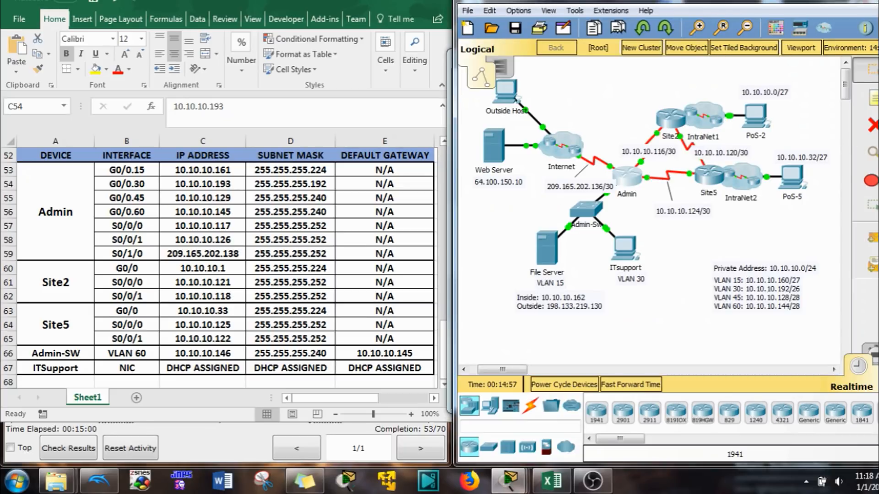
- Switch ITsupport's IP Configuration to DHCP, obtaining 10.10.10.194 /255.255.255.192 with gateway 10.10.10.193
left_click(626, 256)
left_click_drag(343, 56, 534, 64)
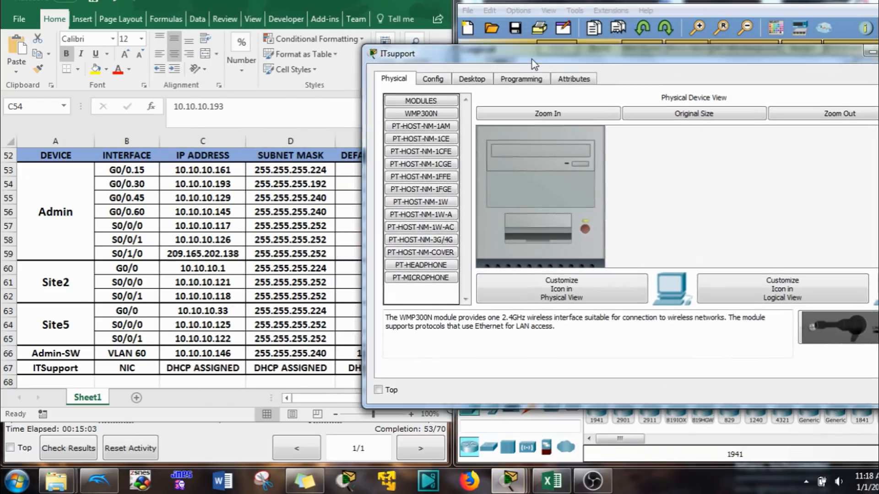
left_click_drag(362, 74, 573, 73)
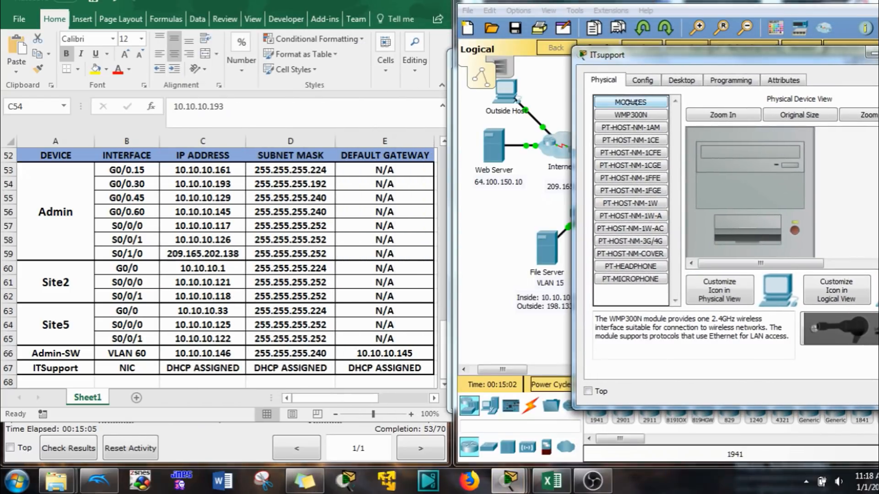
left_click_drag(632, 55, 541, 30)
left_click(583, 59)
left_click(554, 81)
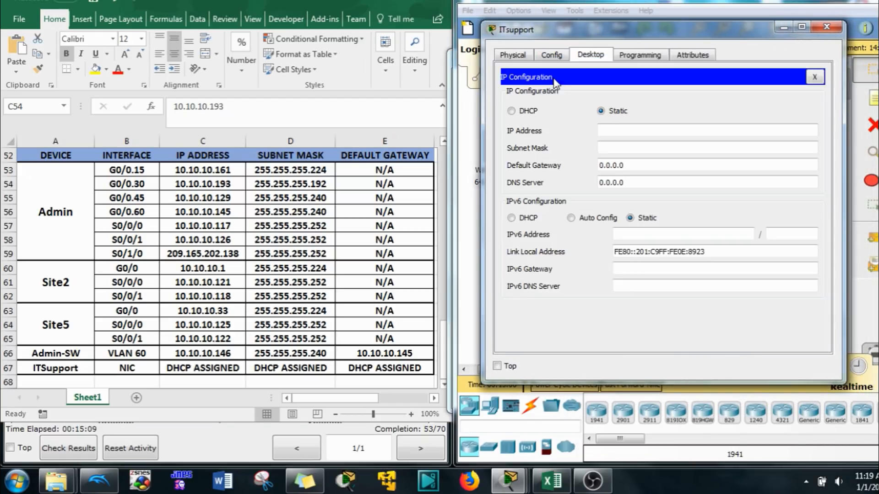
left_click(527, 111)
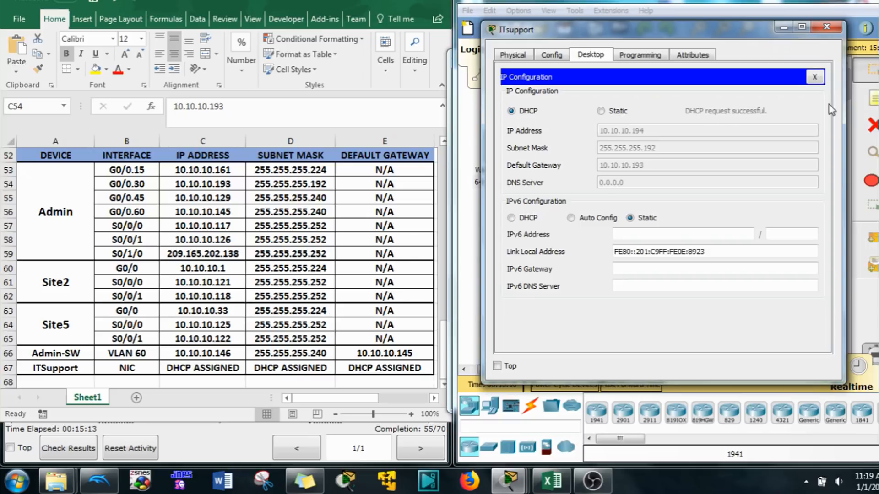
left_click(782, 27)
- Reopen the Admin router console and review the RIPv2 routing requirement in the instructions
left_click(630, 175)
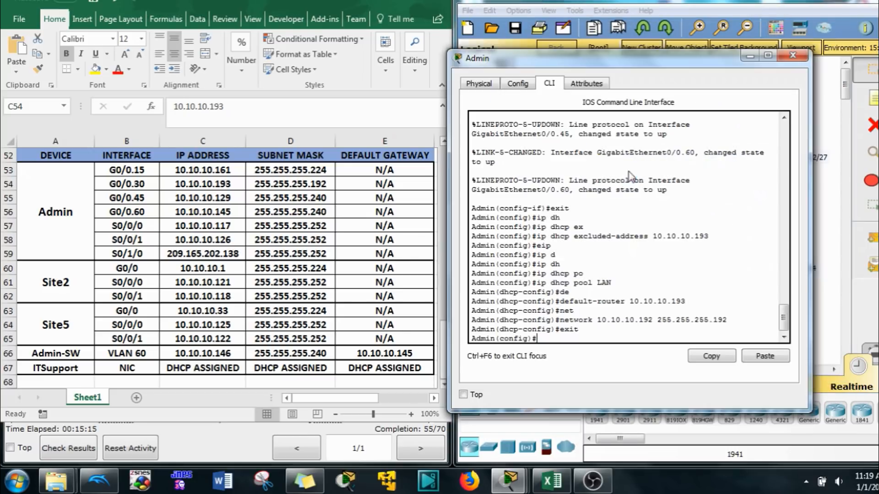
left_click_drag(536, 62, 561, 23)
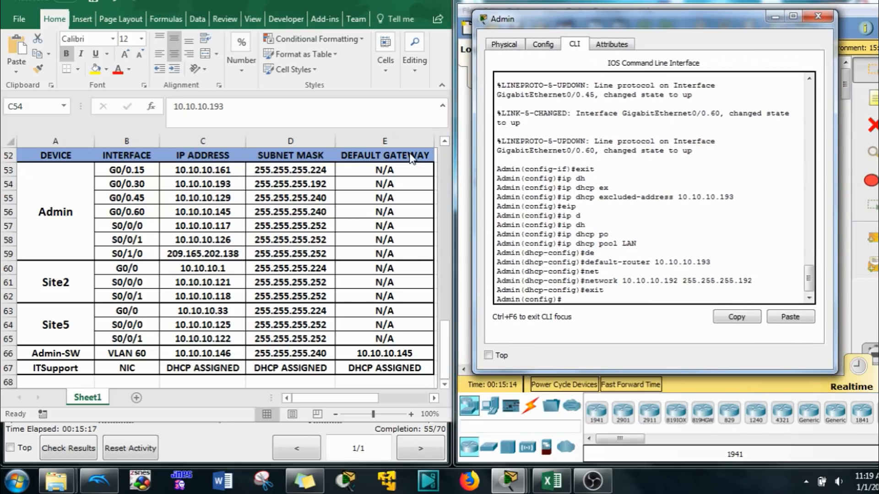
left_click(367, 2)
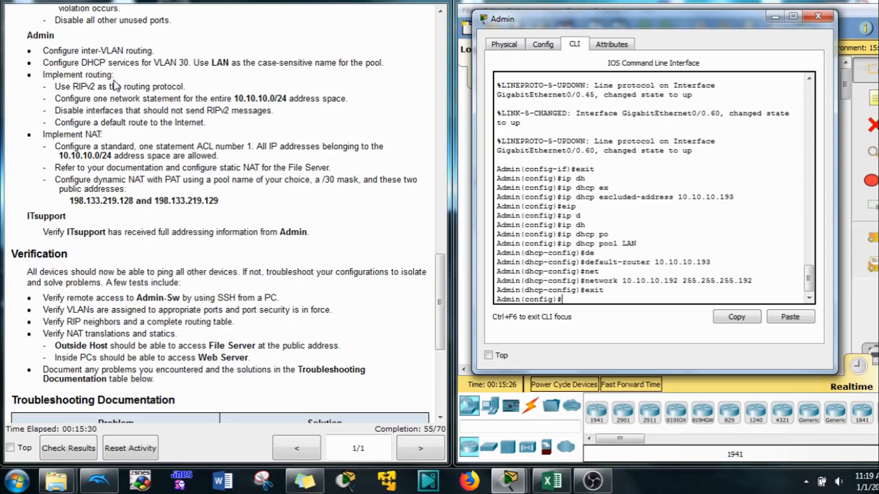
left_click_drag(73, 86, 95, 87)
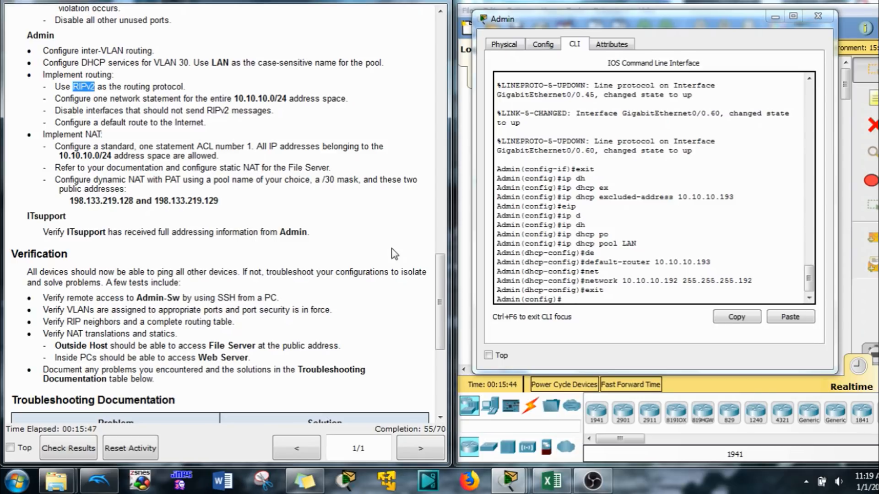
left_click(569, 302)
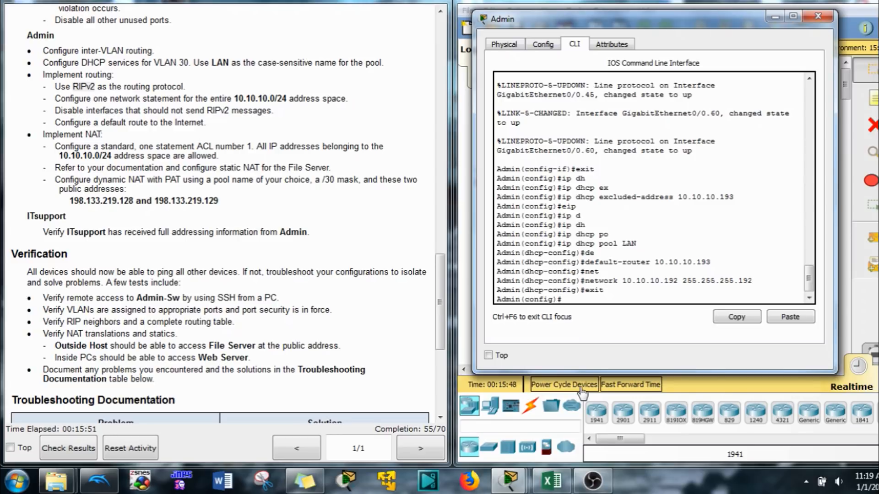
- Start OSPF process 1 on the Admin router with router ID 1.1.1.1
type("router os")
key("Tab")
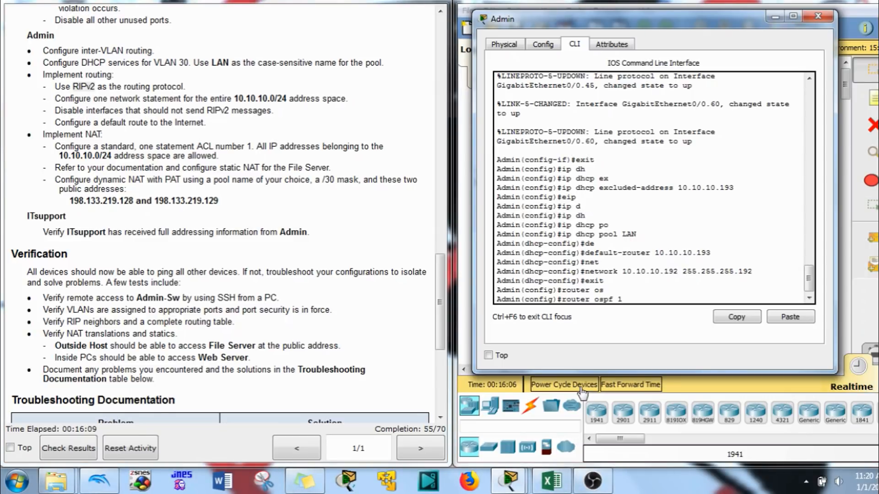
key("Return")
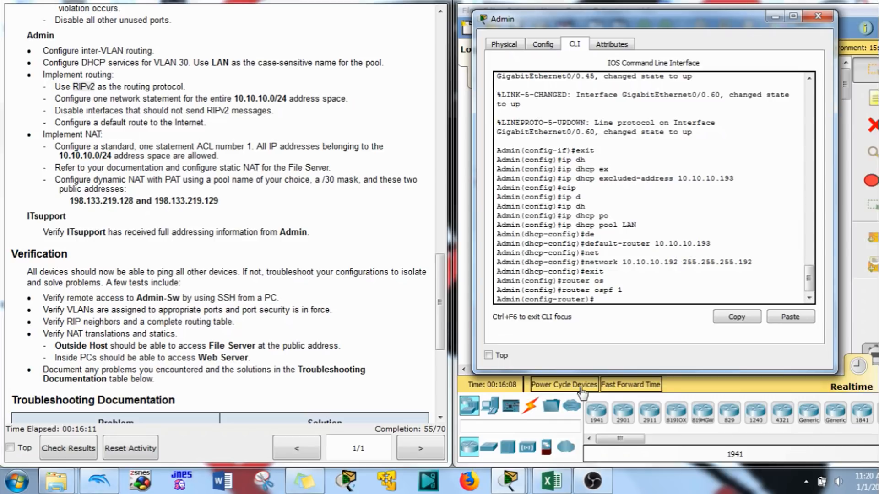
type("rou")
key("Tab")
type("1.1.1.1")
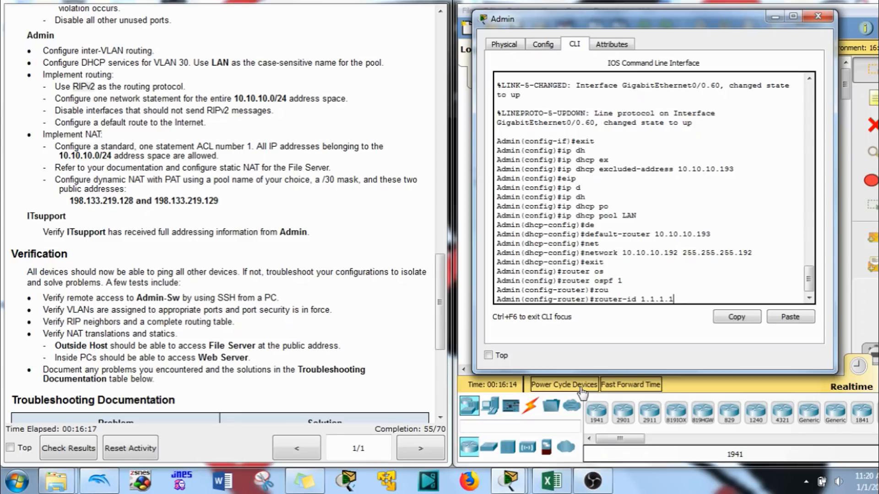
key("Return")
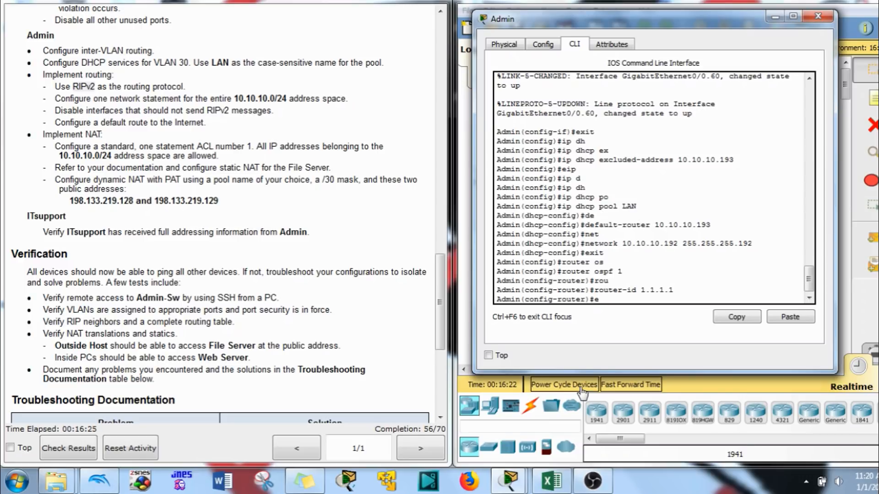
- Make g0/0 a passive OSPF interface and begin the network statement
key("BackSpace")
type("pas")
key("Tab")
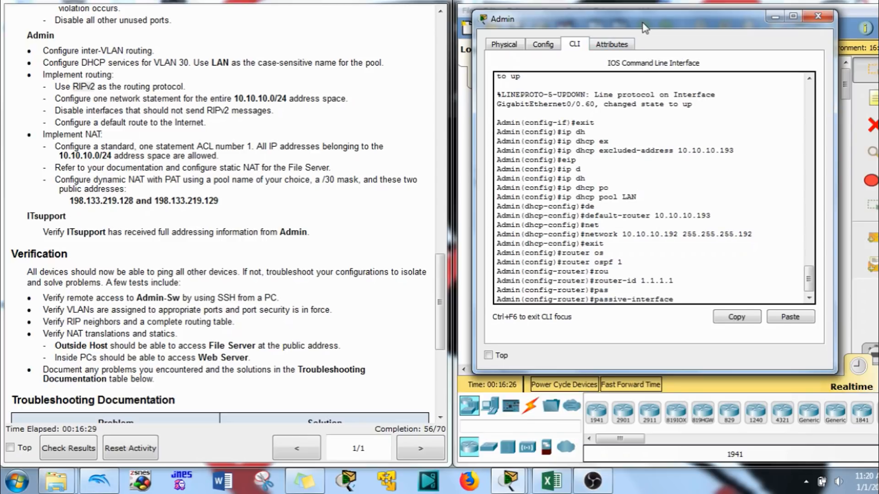
left_click_drag(644, 27, 249, 57)
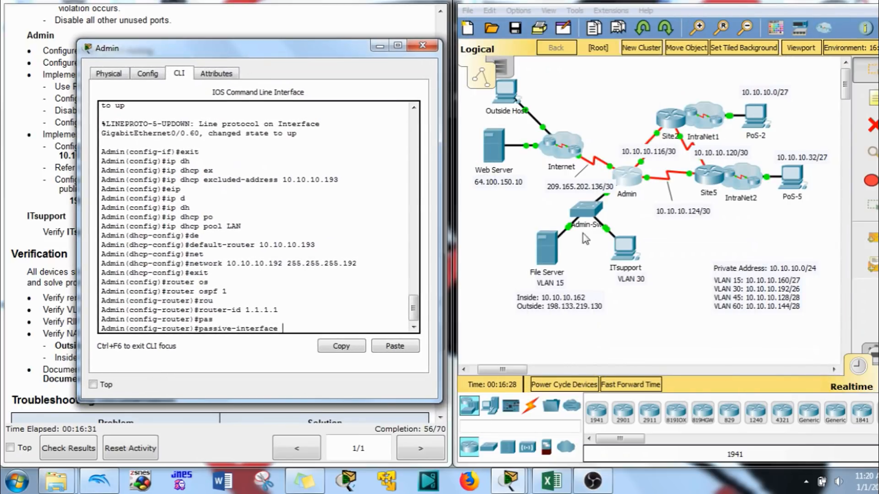
left_click_drag(607, 236, 264, 332)
left_click(293, 333)
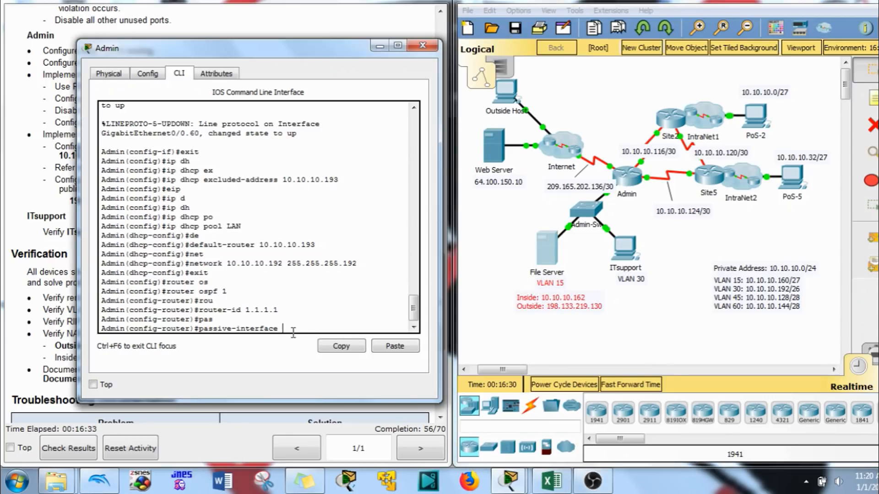
type("g0/0")
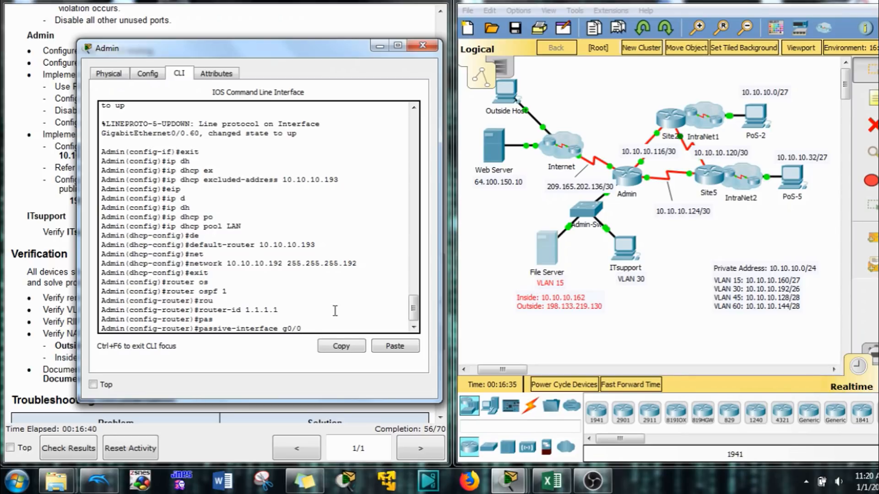
key("Return")
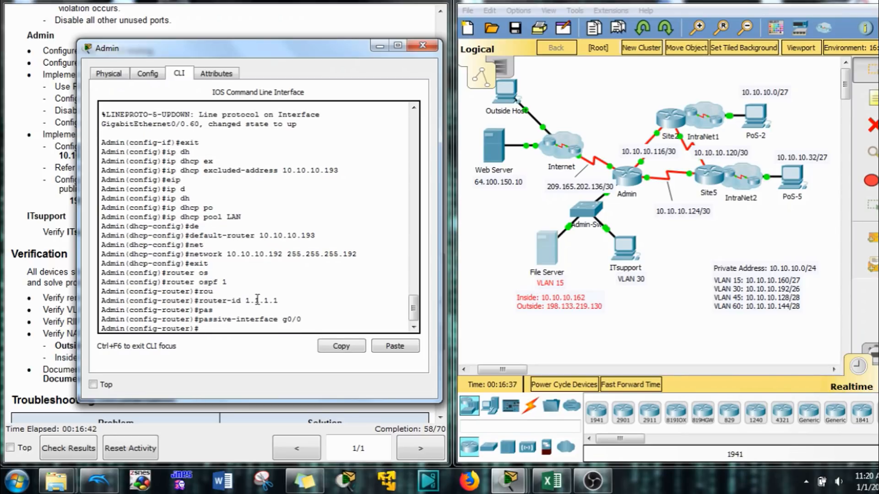
type("net")
key("Tab")
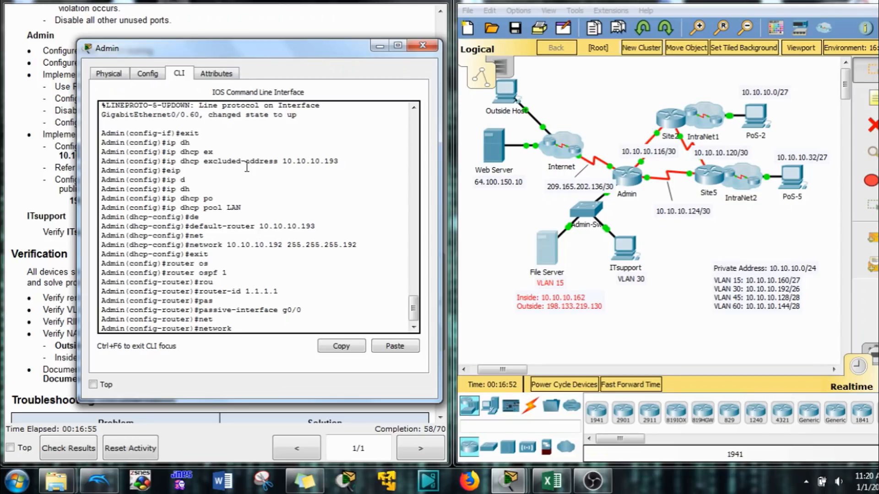
- Advertise 10.10.10.0 0.0.0.255 in OSPF area 0, then exit router configuration
type("10.10.10.0 0.0.0.")
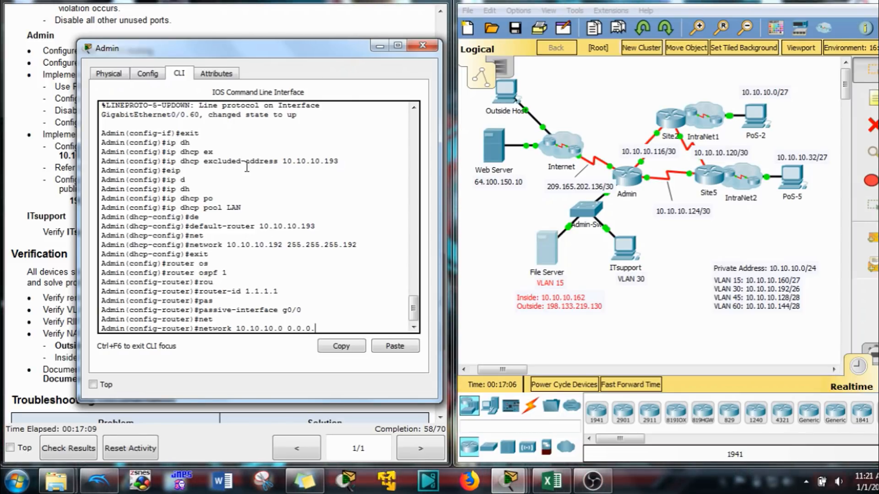
type("255")
left_click_drag(237, 54, 592, 68)
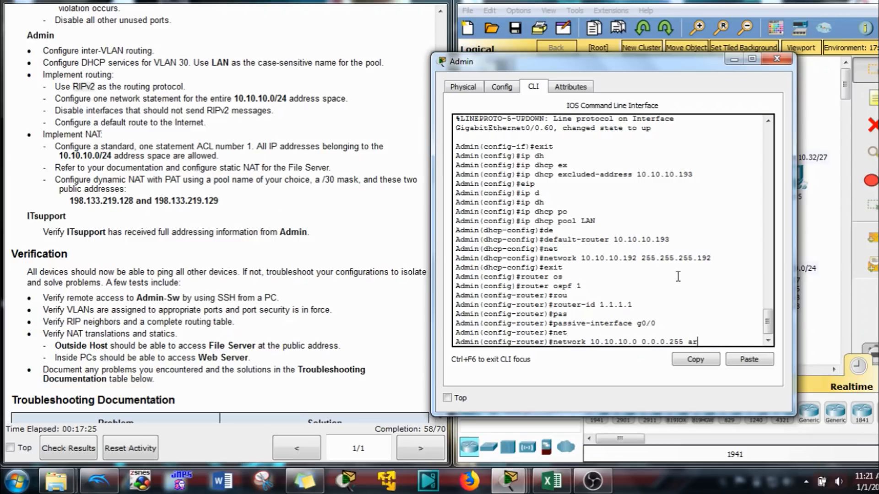
key("Tab")
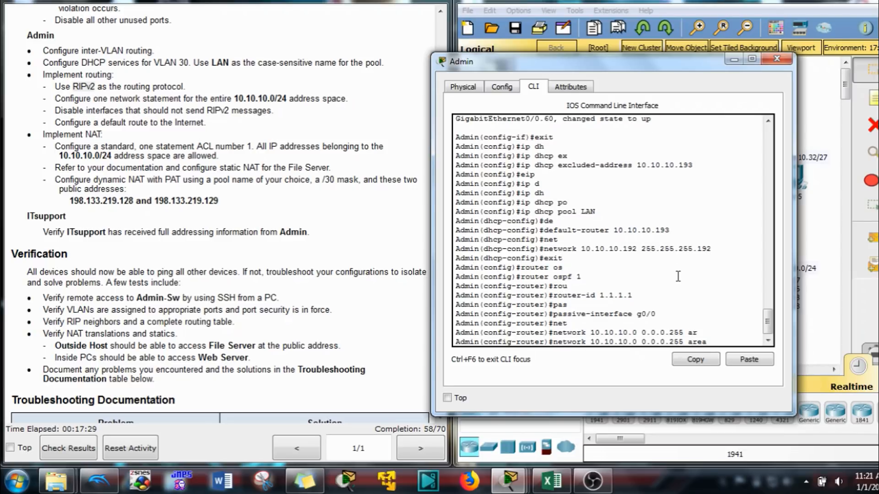
type("1")
key("Return")
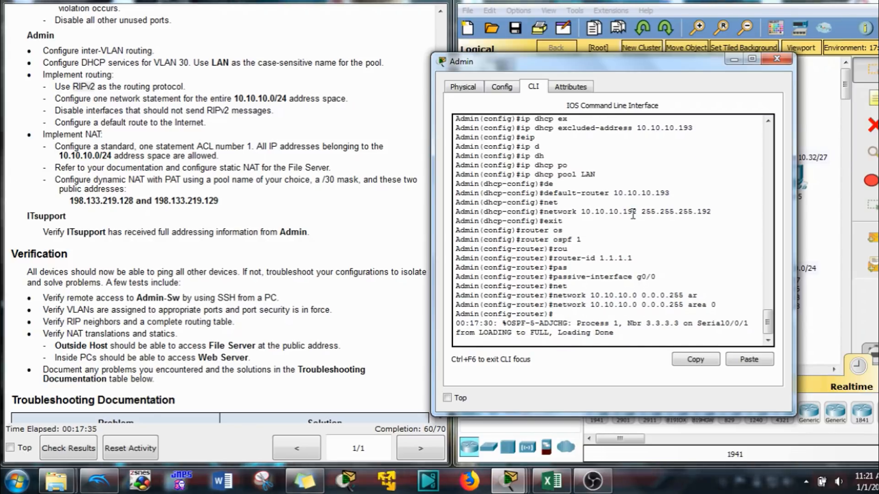
type("exit")
key("Return")
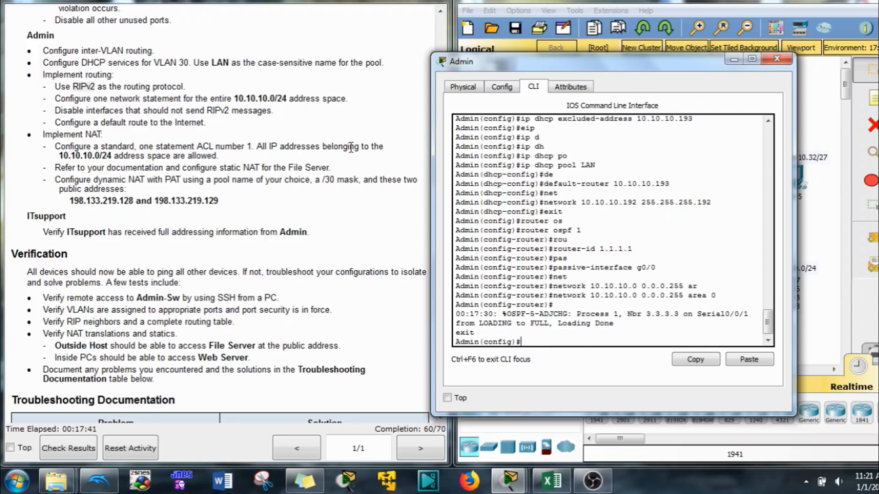
key("Return")
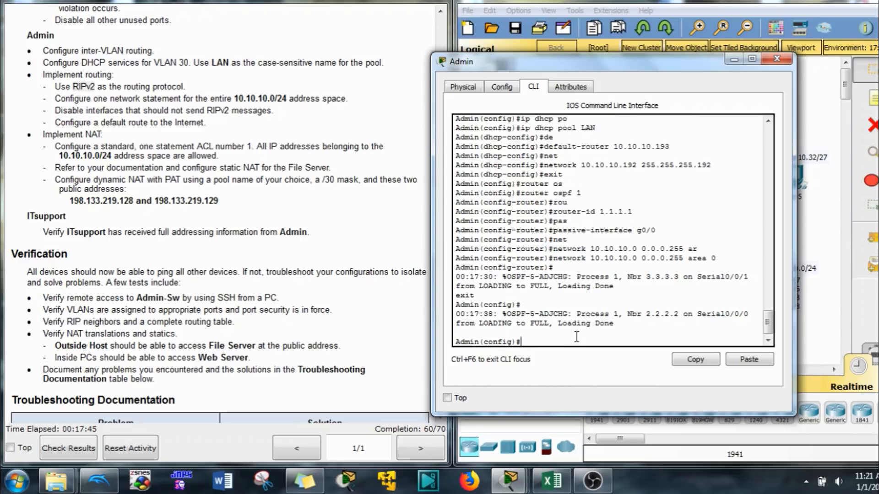
- Add the default route 'ip route 0.0.0.0 0.0.0.0 s0/1/0' on Admin
type("ip route 0.0.0.0 0.0.0.0")
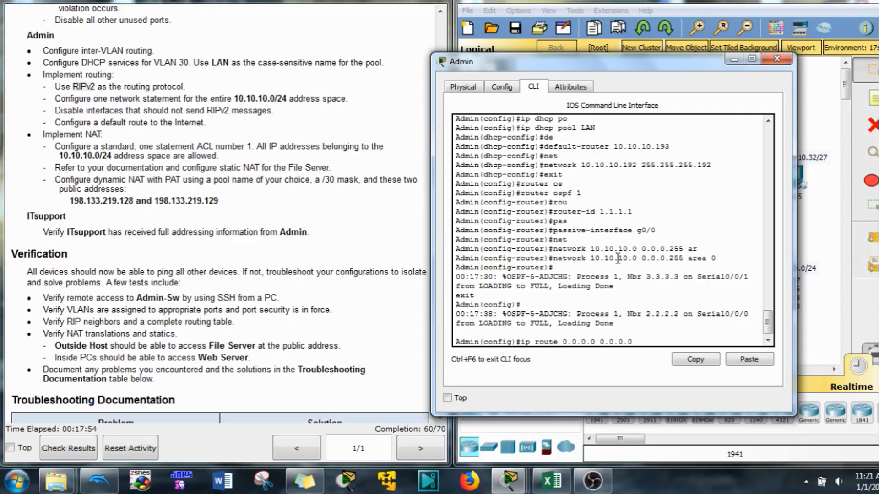
left_click_drag(664, 65, 296, 65)
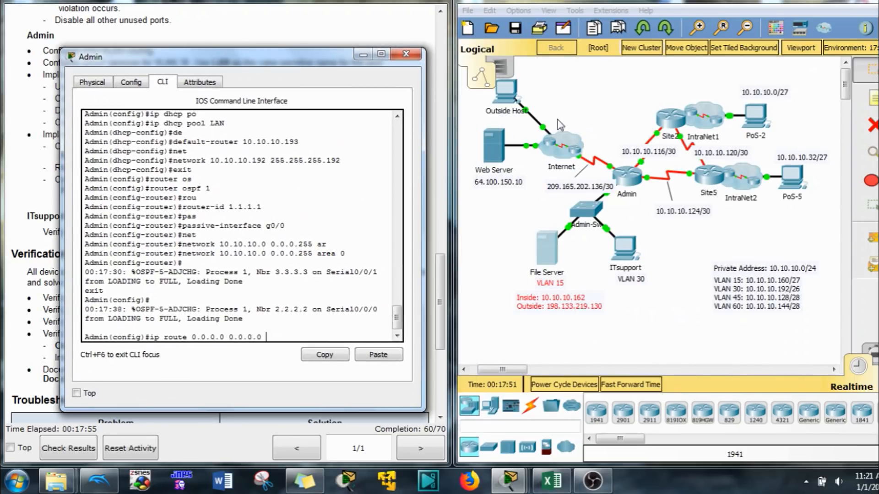
left_click(597, 124)
mouse_move(611, 171)
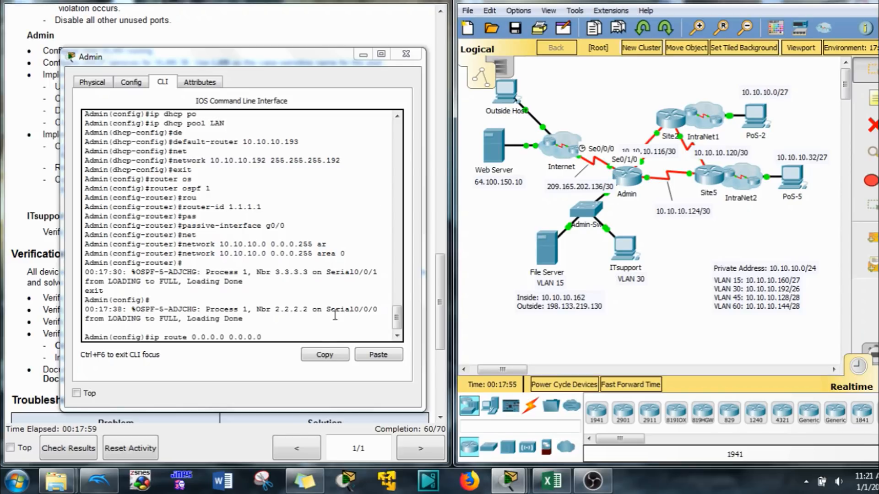
left_click(314, 344)
type("s01")
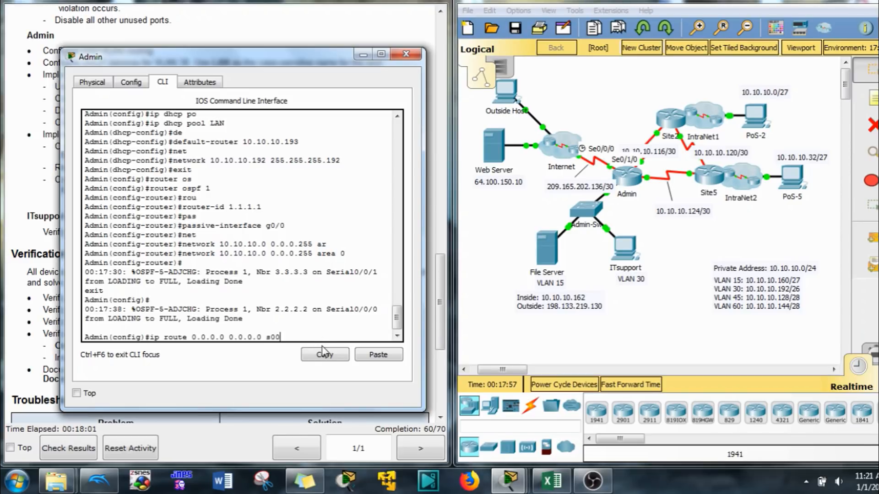
type("/0")
key("Left")
key("Left")
key("Left")
type("/")
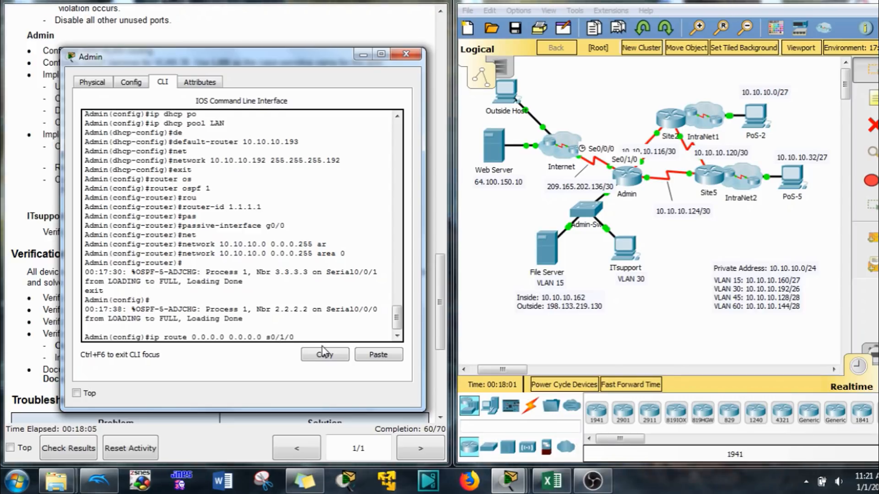
key("Return")
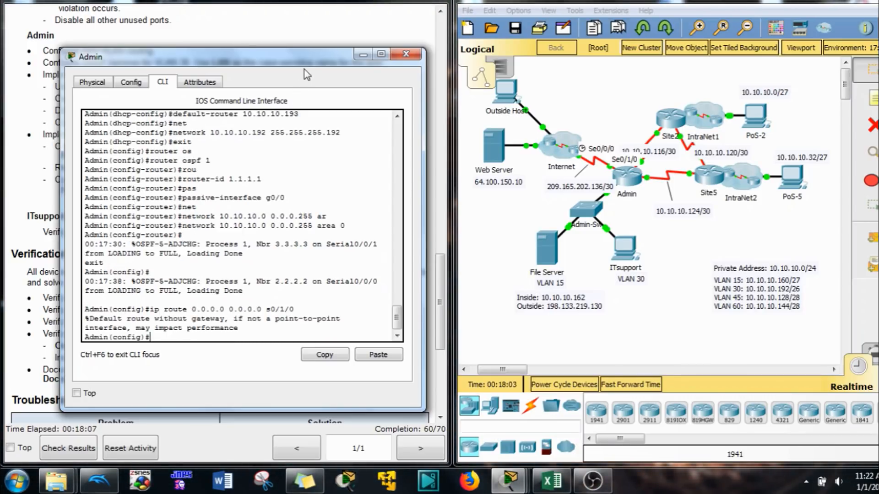
left_click_drag(302, 57, 714, 50)
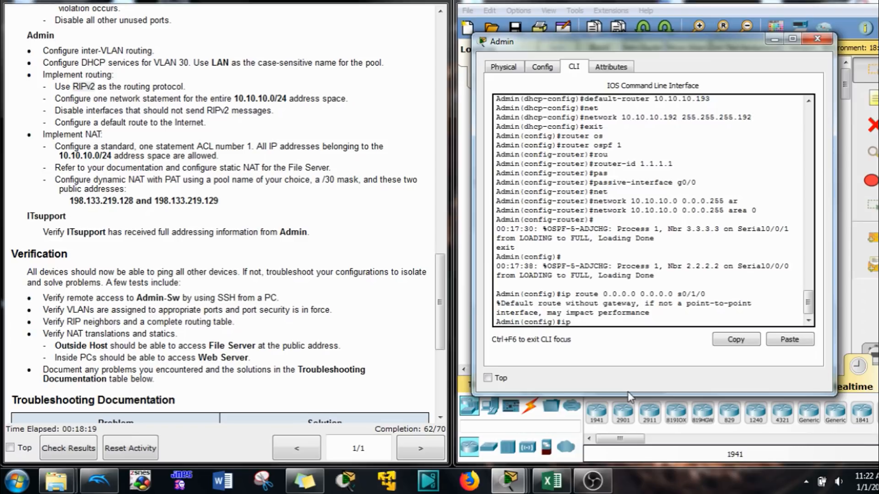
- Create standard access list 1 on the Admin router
type("ac")
key("Tab")
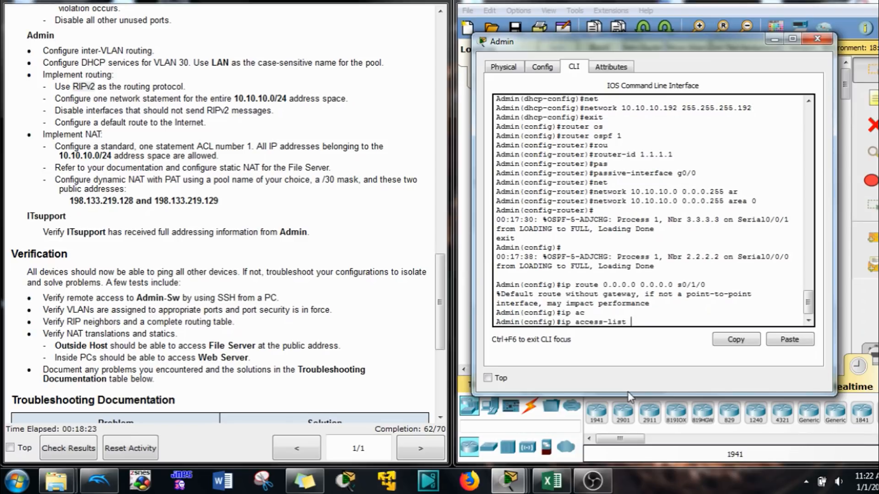
type("st")
key("Tab")
type("1")
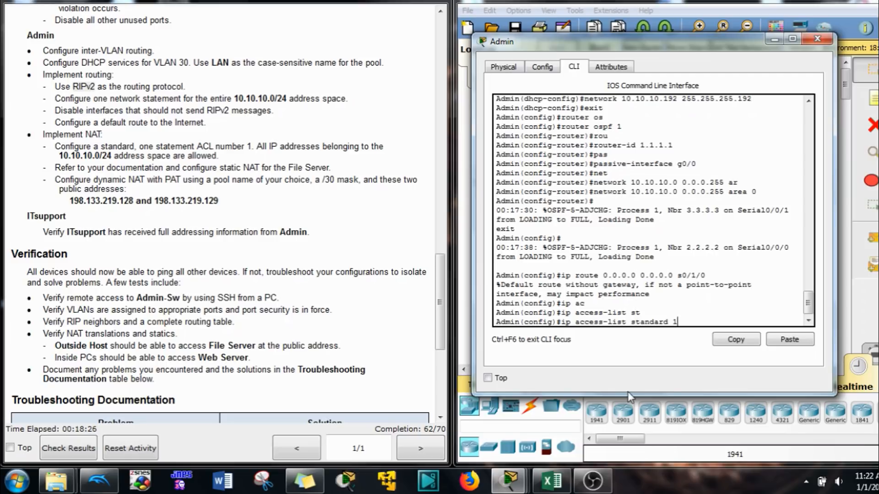
key("Return")
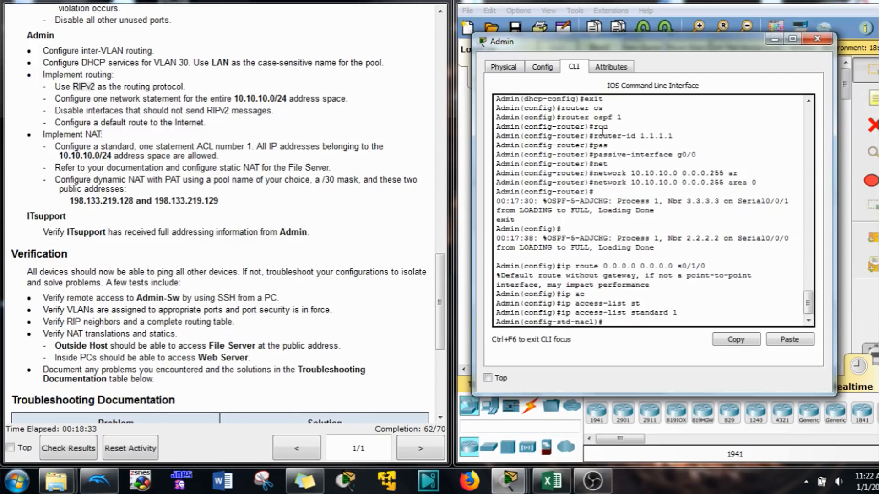
left_click_drag(729, 52, 300, 71)
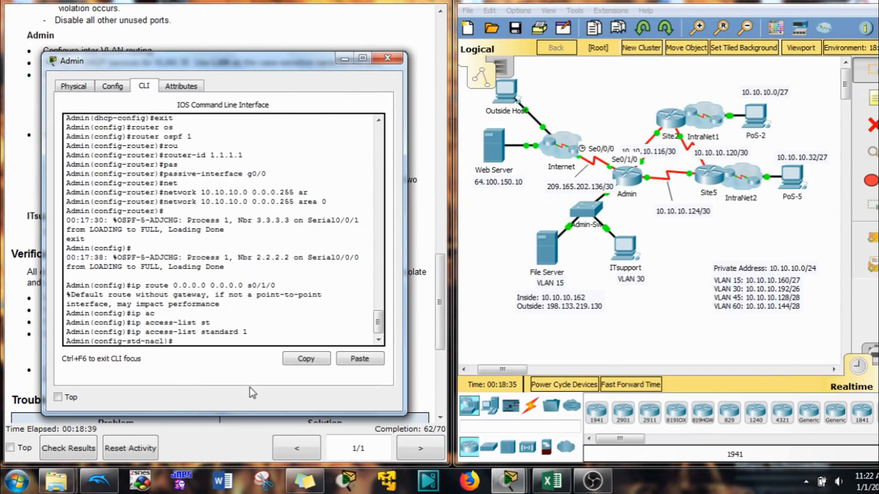
- Permit 10.10.10.0 0.0.0.255 in ACL 1 and exit access-list mode
type("er")
key("Tab")
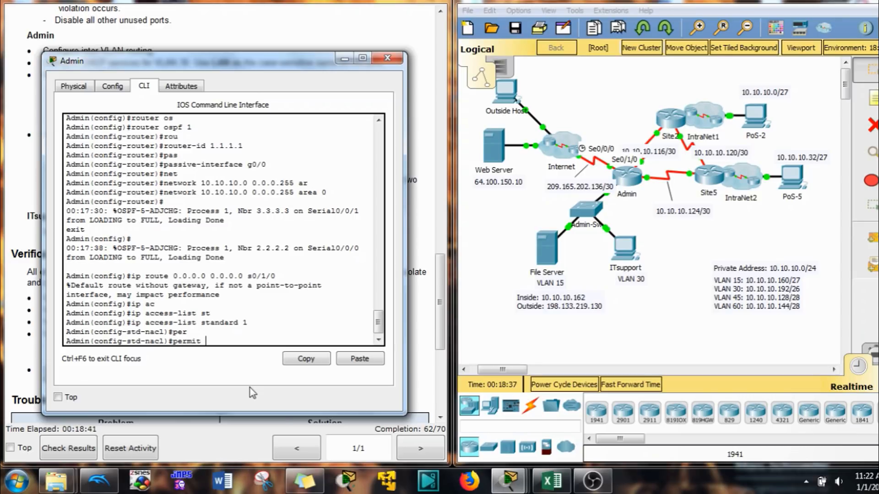
type("10.10.10.0")
type("0.0.0.2")
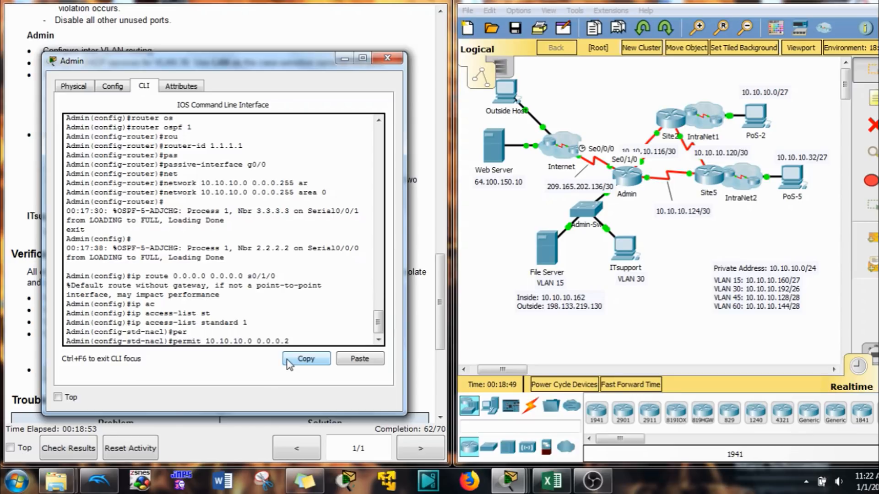
type("55")
key("Return")
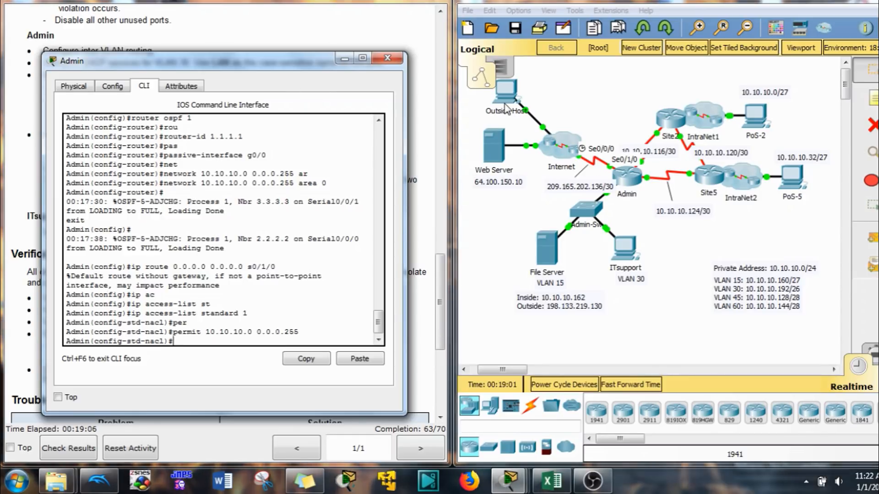
left_click_drag(276, 67, 702, 67)
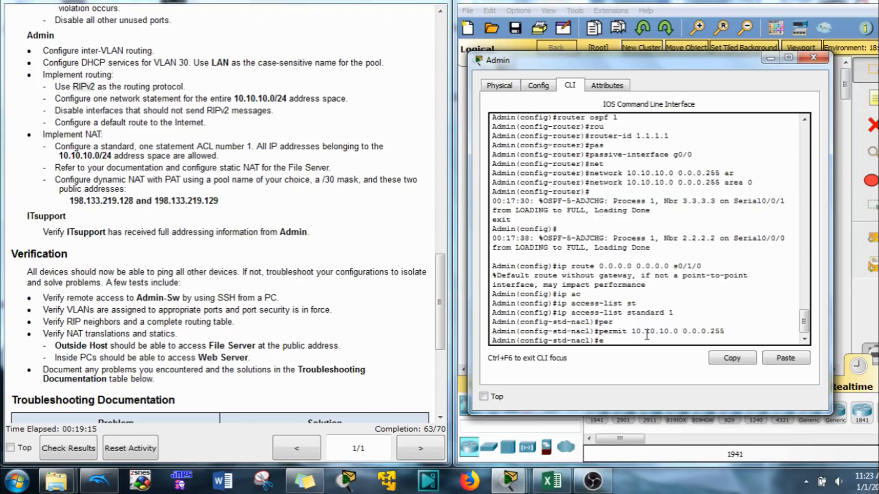
type("it")
key("Return")
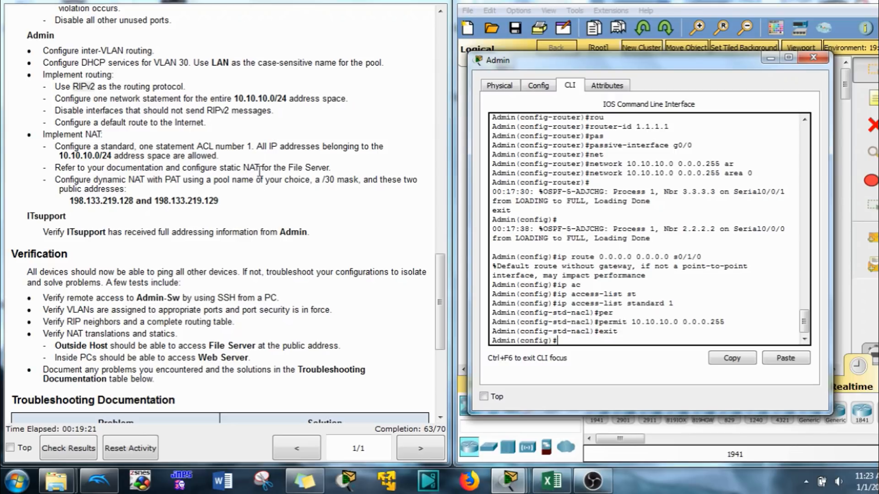
left_click_drag(705, 61, 327, 61)
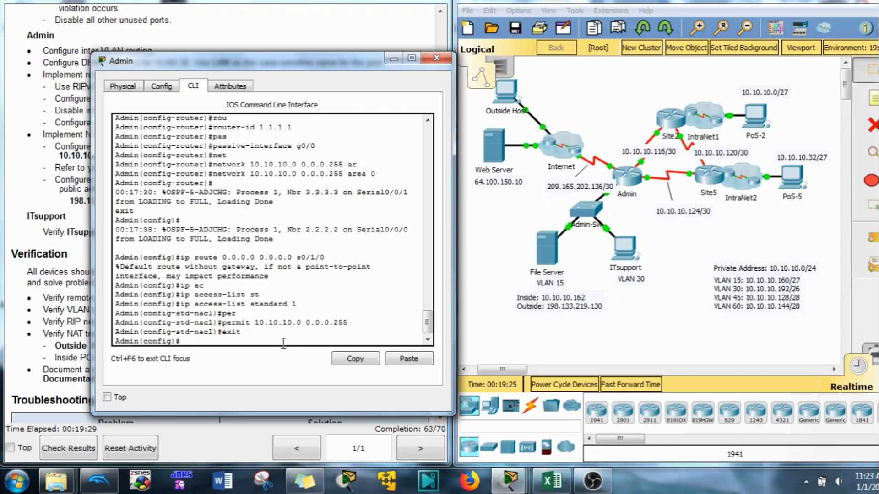
- Type the static NAT command mapping 10.10.10.162 to 198.133.219.130
type("ip nat")
key("Tab")
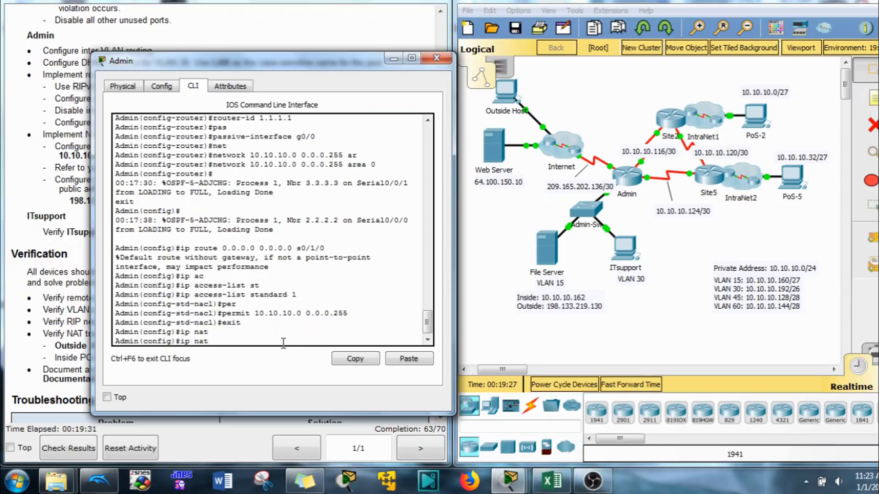
type("in")
key("Tab")
type("s")
key("Tab")
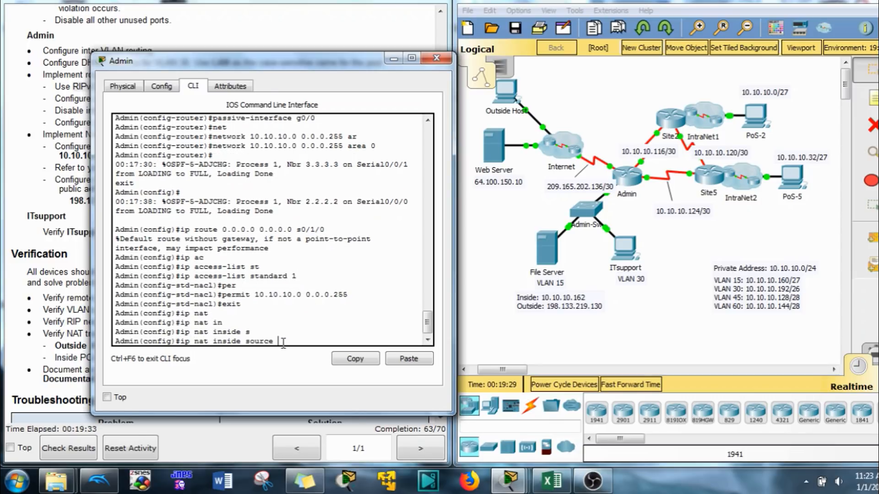
type("s")
key("Tab")
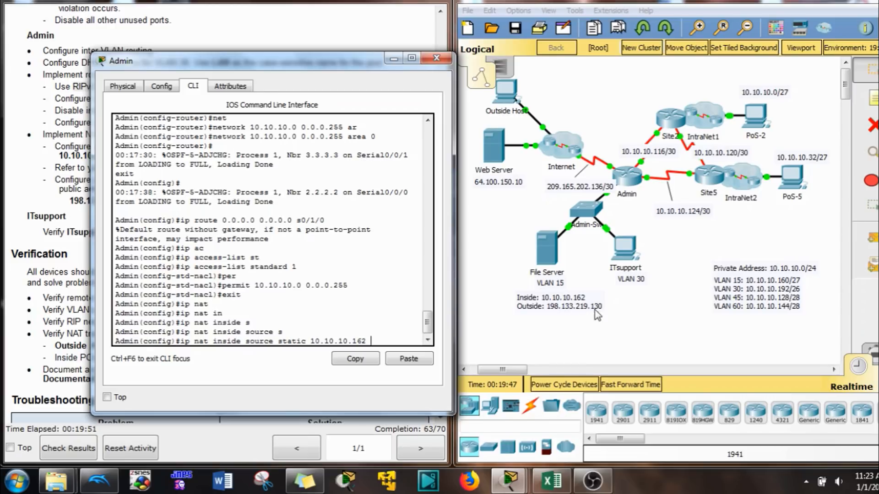
type("198.133.219")
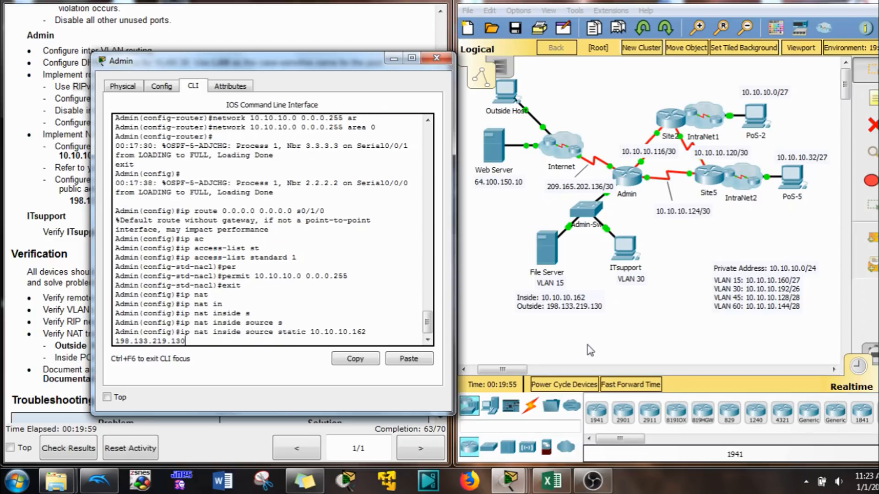
type(".130")
- Confirm the File Server's IP address in its Desktop IP Configuration, then close it
left_click(557, 253)
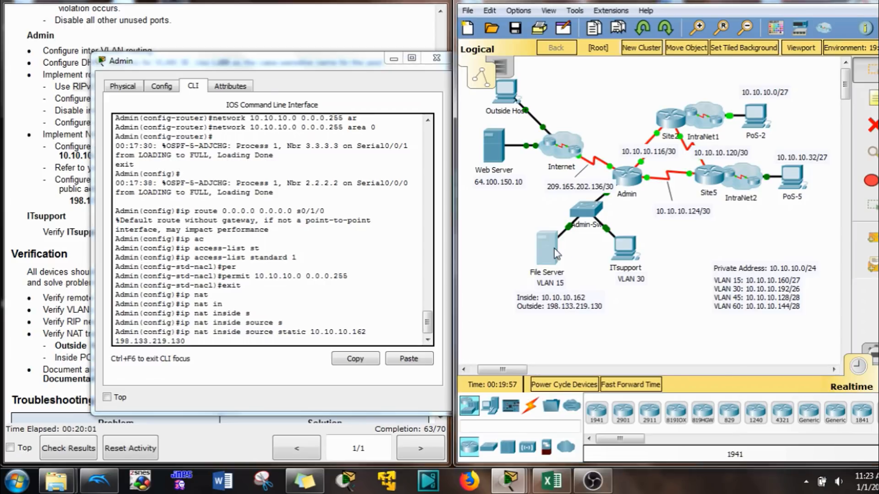
left_click(318, 70)
left_click(222, 128)
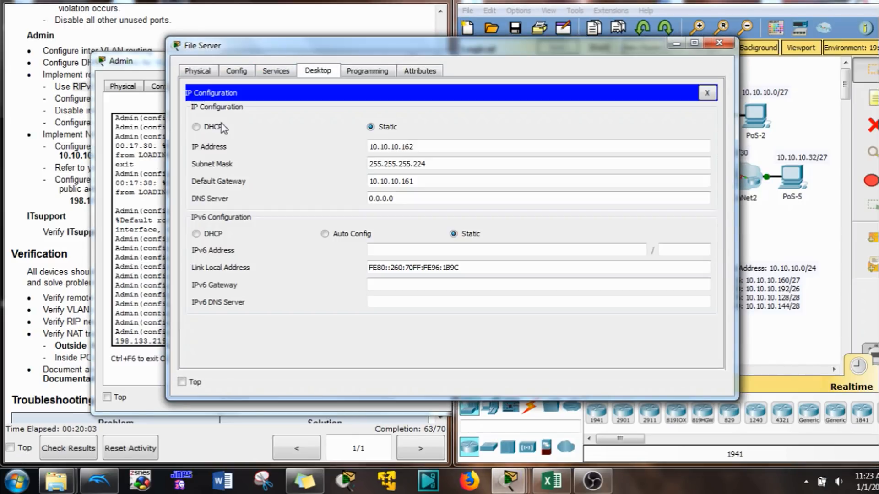
left_click(382, 148)
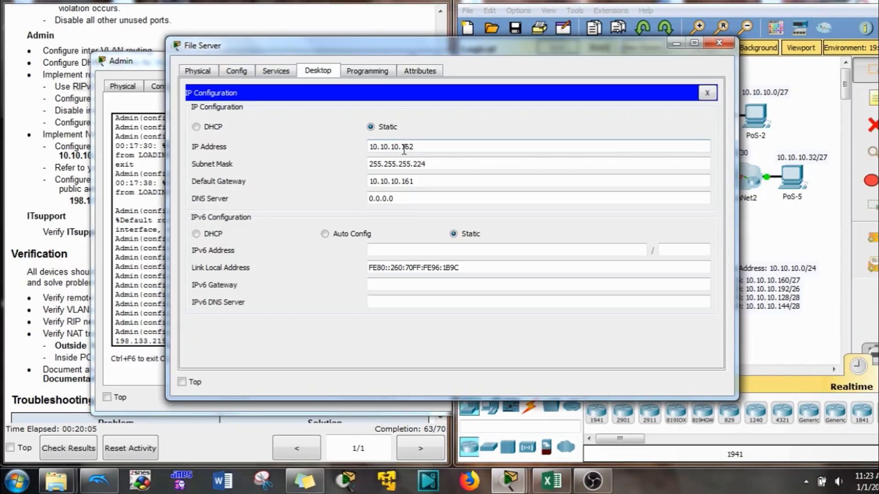
left_click(719, 43)
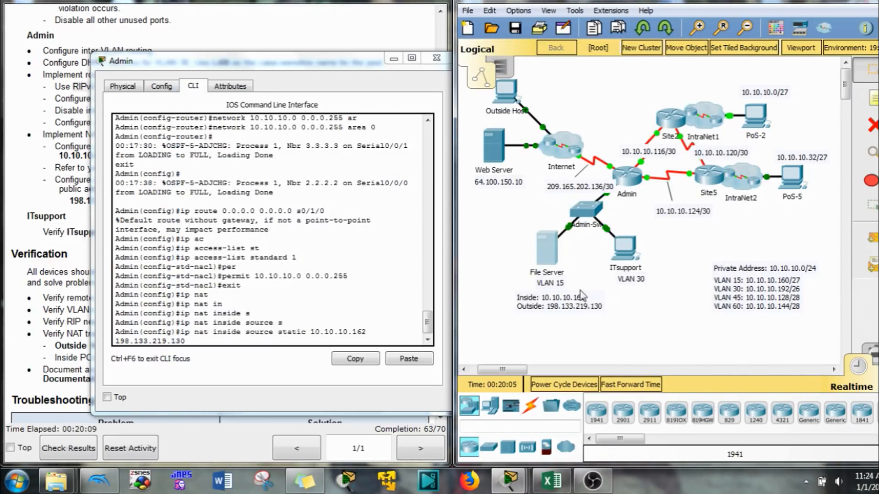
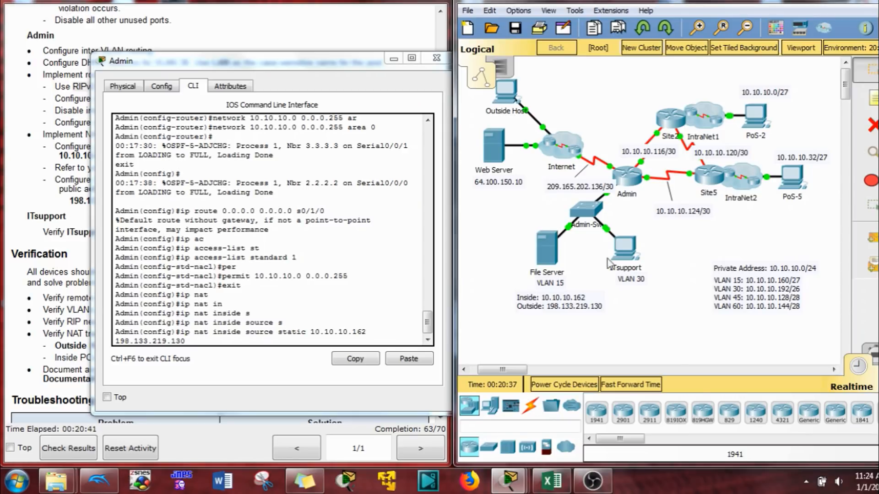
- Enter the static NAT mapping of 10.10.10.162 to 198.133.219.130 on the Admin router
left_click(337, 338)
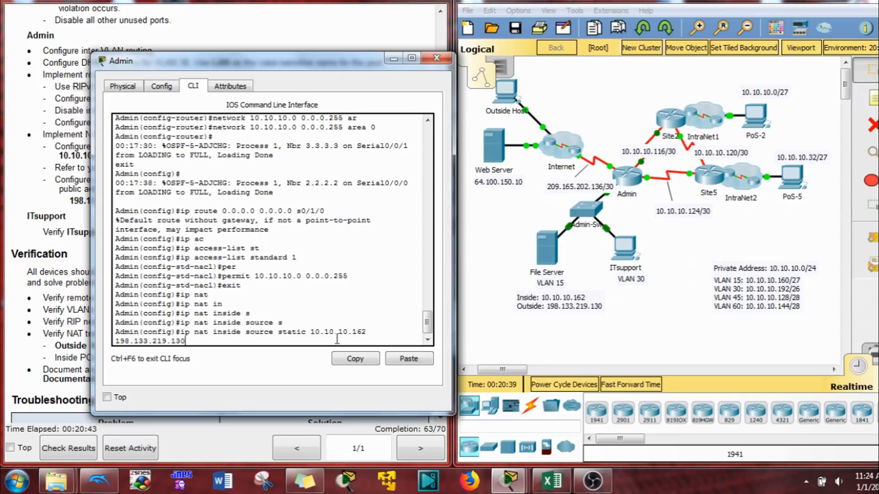
left_click_drag(369, 336, 363, 333)
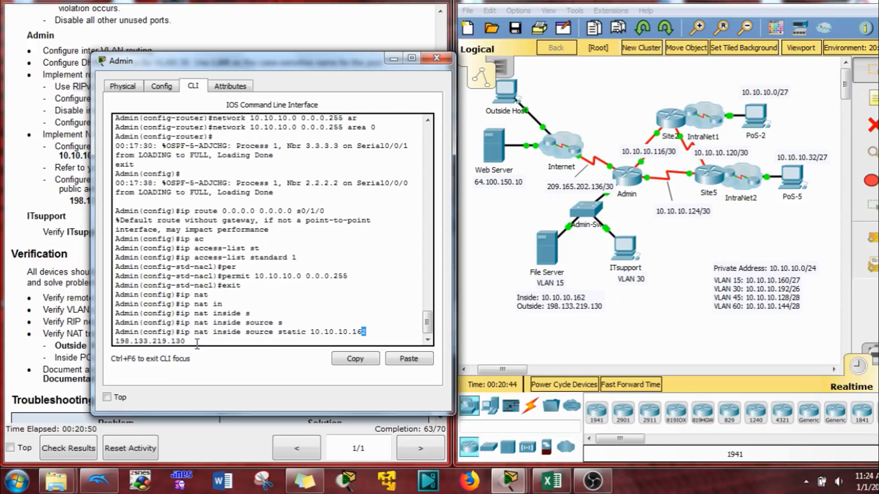
left_click_drag(373, 329, 331, 326)
left_click(319, 343)
key("Return")
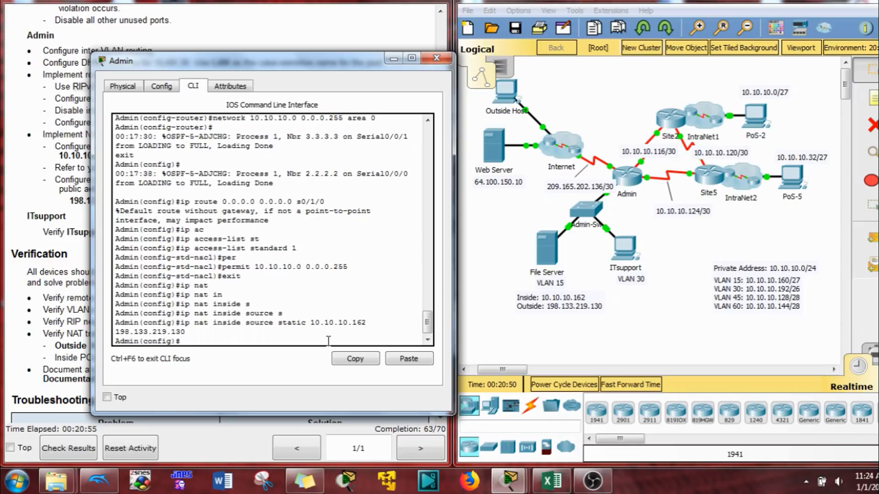
left_click_drag(265, 59, 645, 75)
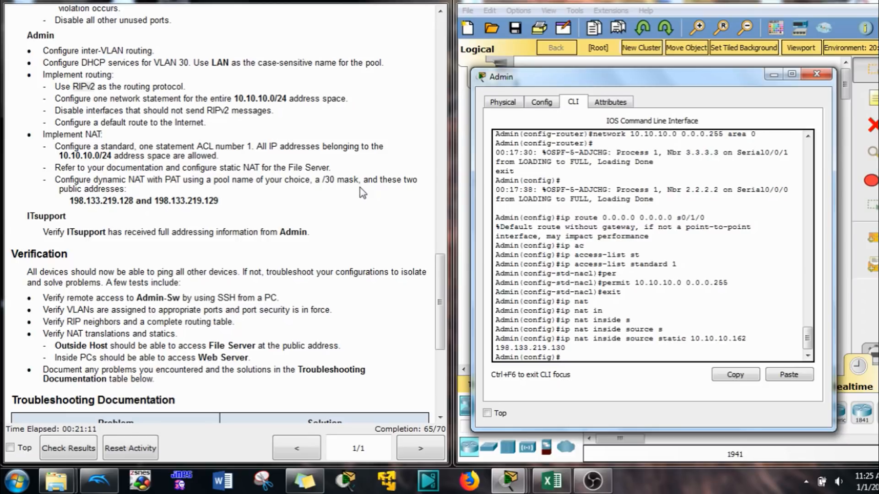
- Copy the pool's public addresses from the instructions into the Admin console
left_click_drag(72, 199, 213, 212)
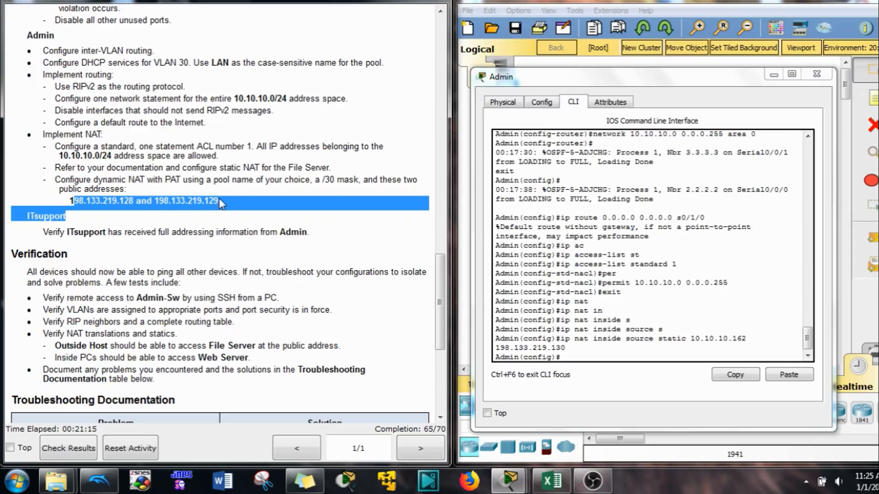
left_click(218, 204)
left_click_drag(218, 204, 68, 200)
key("ctrl+c")
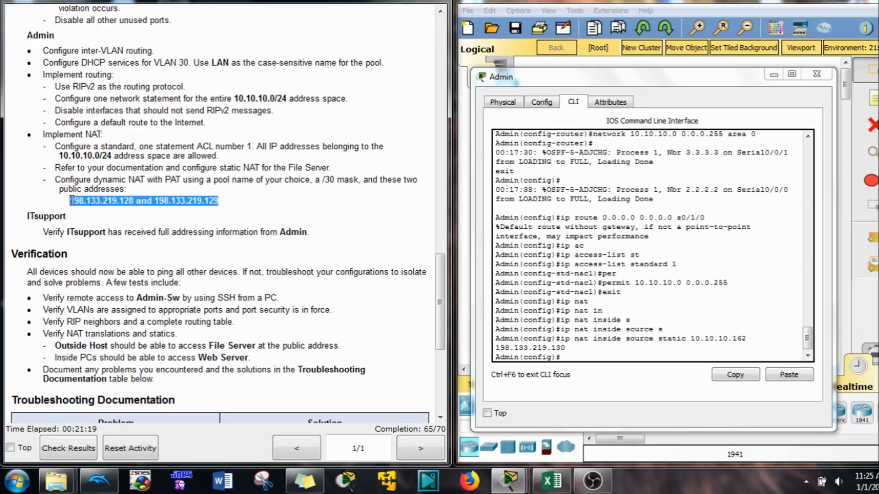
left_click(634, 357)
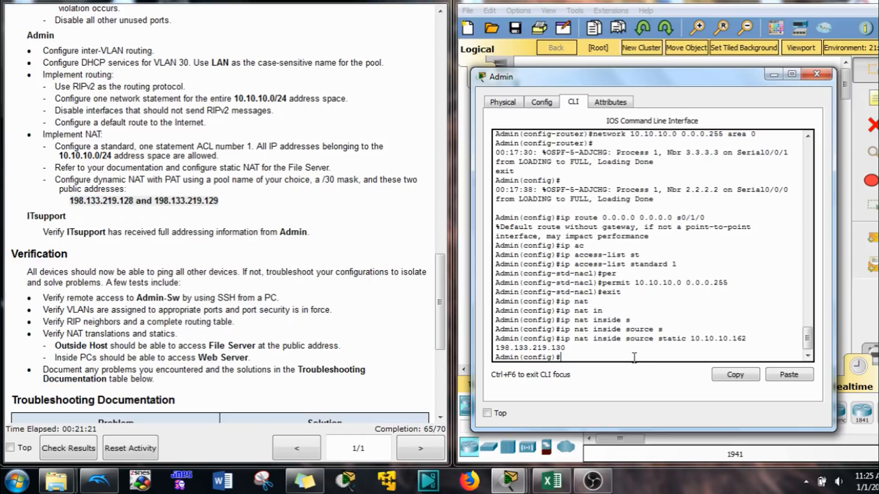
left_click(783, 385)
key("BackSpace")
key("BackSpace")
key("BackSpace")
key("BackSpace")
key("BackSpace")
key("BackSpace")
key("BackSpace")
key("BackSpace")
key("BackSpace")
key("BackSpace")
key("BackSpace")
key("BackSpace")
key("BackSpace")
key("BackSpace")
key("BackSpace")
key("BackSpace")
key("BackSpace")
key("BackSpace")
key("BackSpace")
key("BackSpace")
- Start the 'ip nat pool POOL' command with addresses 198.133.219.128 and 198.133.219.129
type("ip nat")
key("Tab")
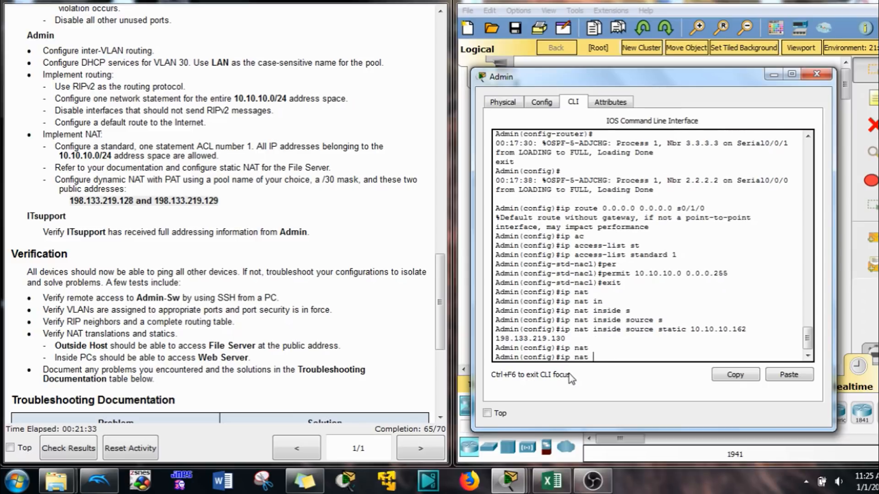
type("po")
key("Tab")
type("POOL")
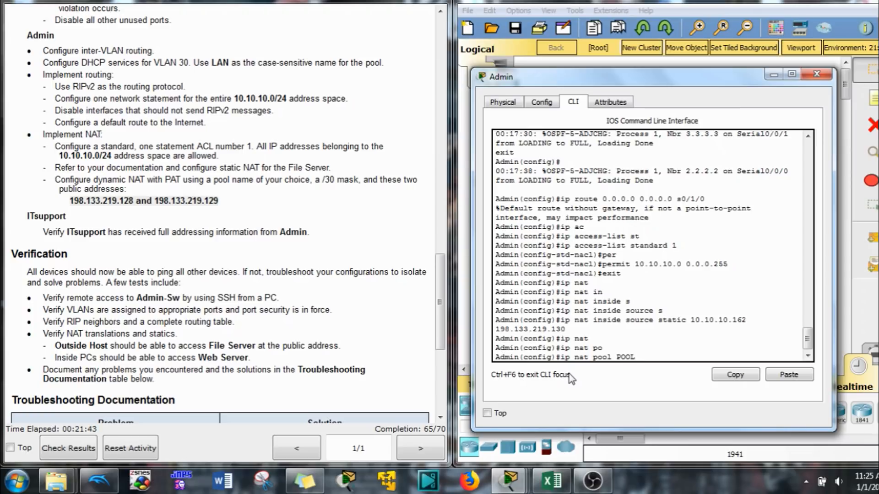
left_click(785, 378)
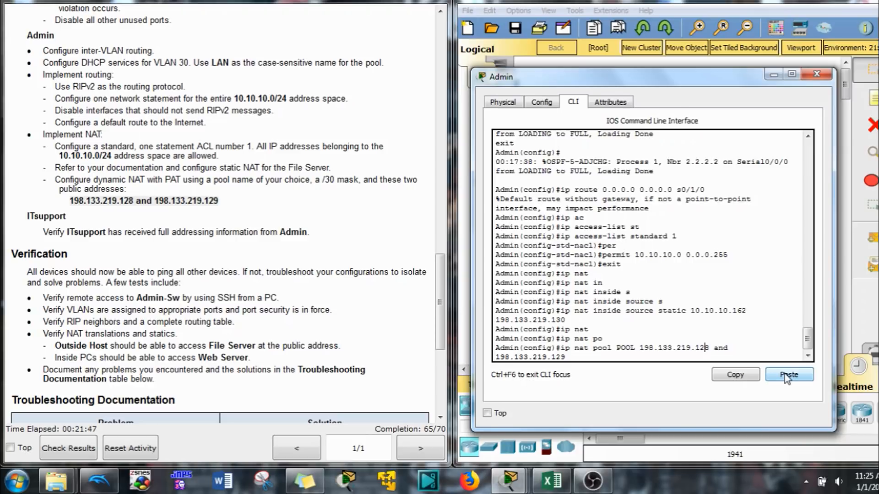
key("BackSpace")
key("BackSpace")
key("BackSpace")
key("BackSpace")
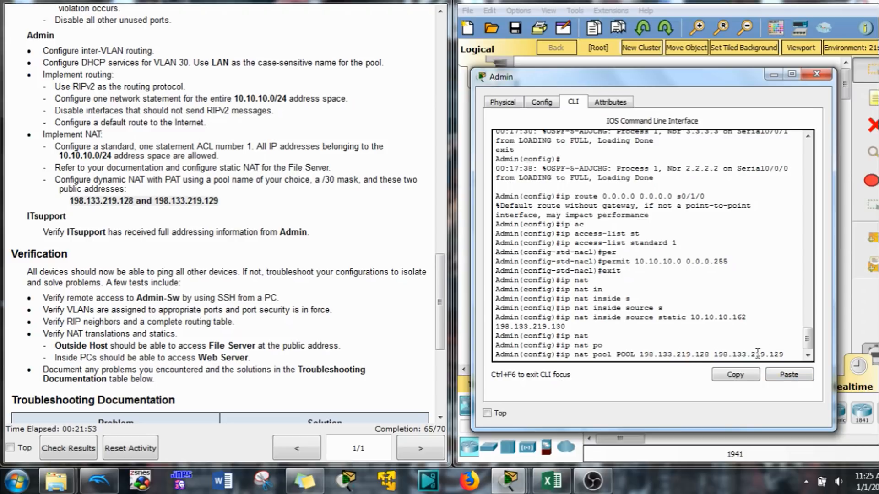
- Add netmask 255.255.255.252 and apply the POOL NAT pool command
type("ney")
key("Tab")
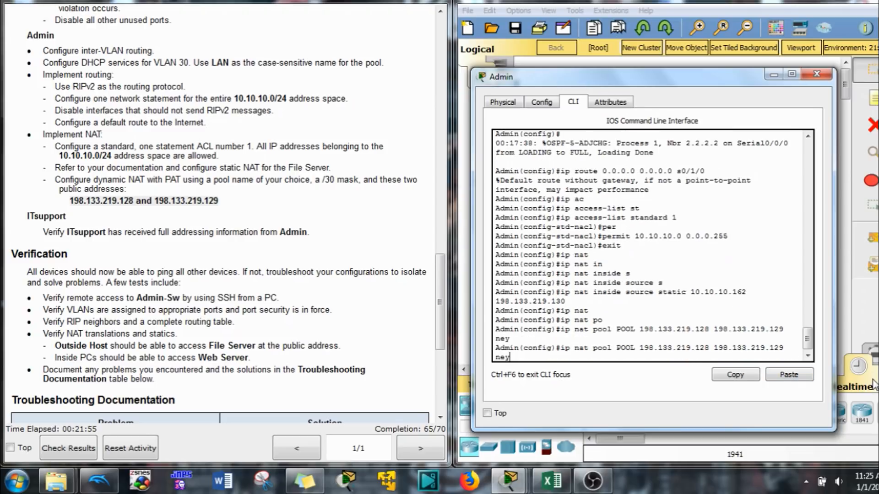
key("BackSpace")
type("t")
key("Tab")
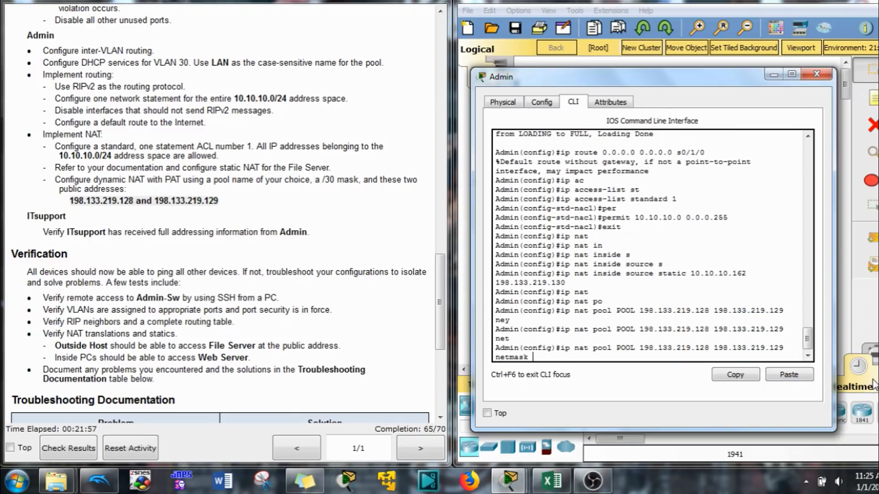
type("255.255.255.252")
key("Return")
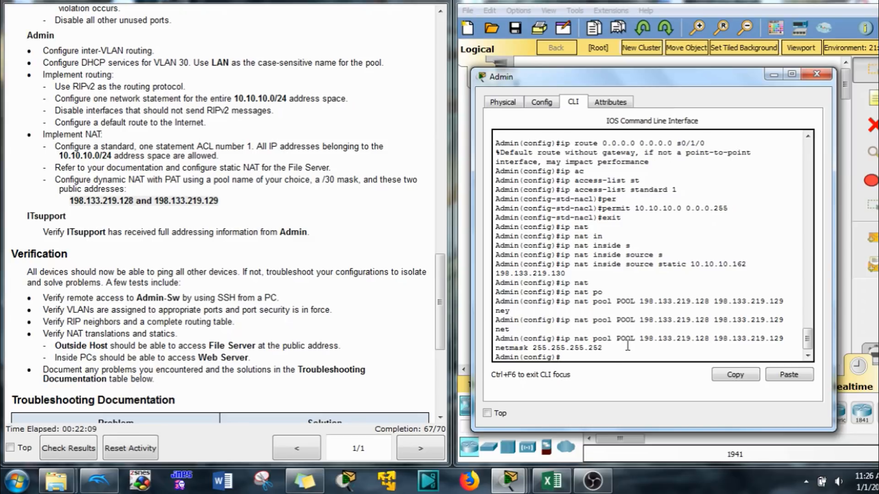
- Type 'ip nat inside source list' with tab completion, correcting mistyped letters
type("nat")
key("Tab")
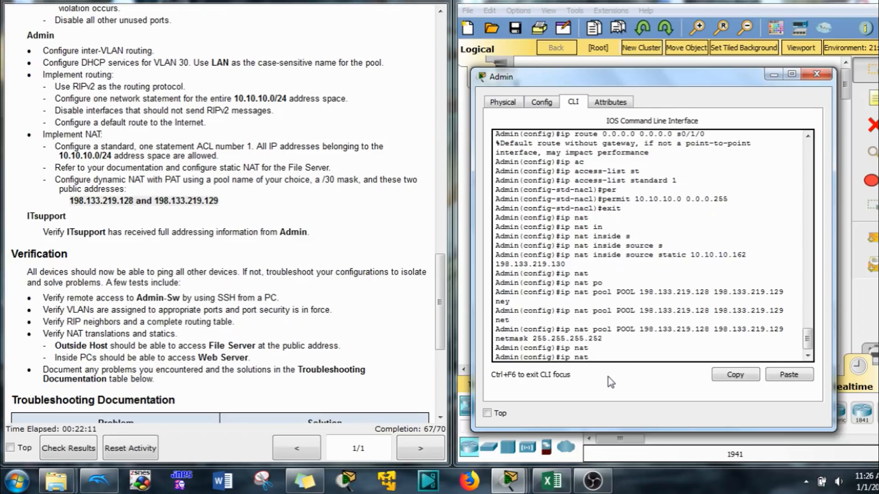
type("in")
key("Tab")
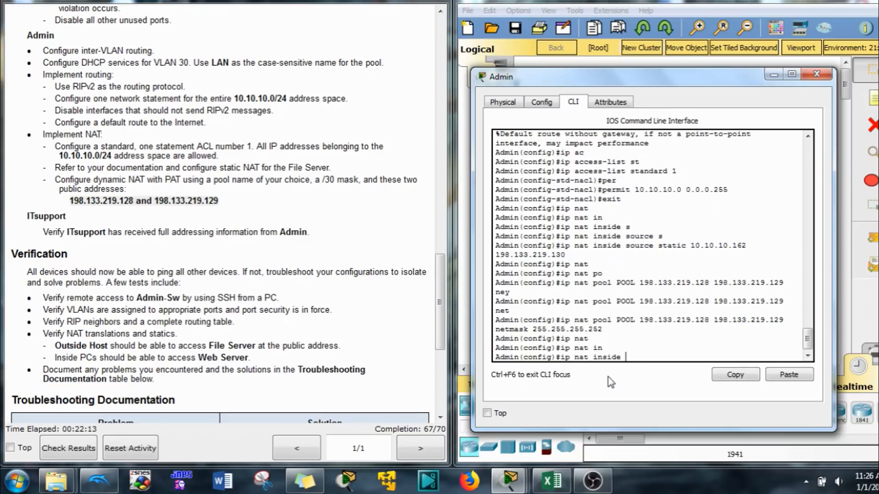
type("po")
key("Tab")
key("BackSpace")
type("s")
key("Tab")
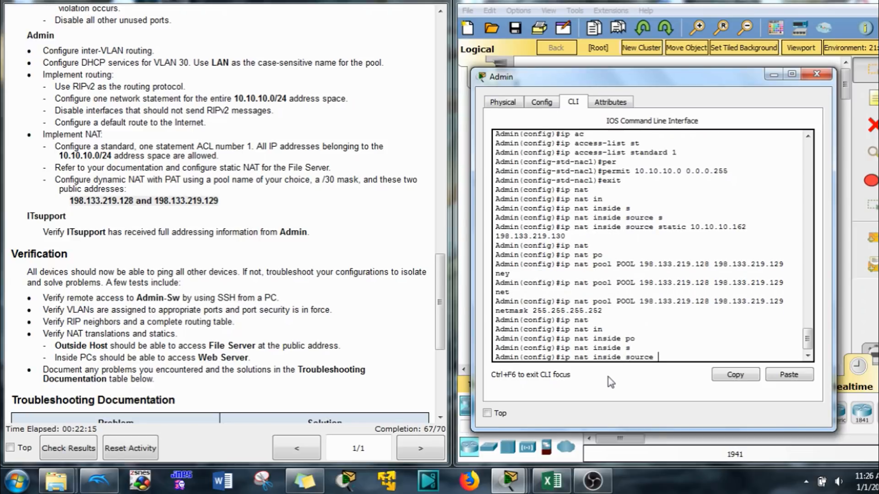
type("lo")
key("Tab")
key("BackSpace")
type("i")
key("Tab")
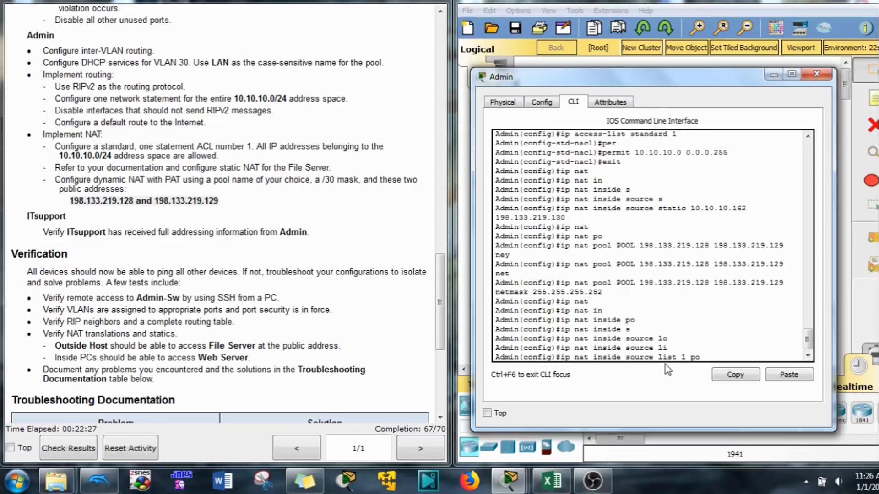
- Finish the rule with 'list 1 pool POOL overload'
key("Tab")
key("BackSpace")
key("Tab")
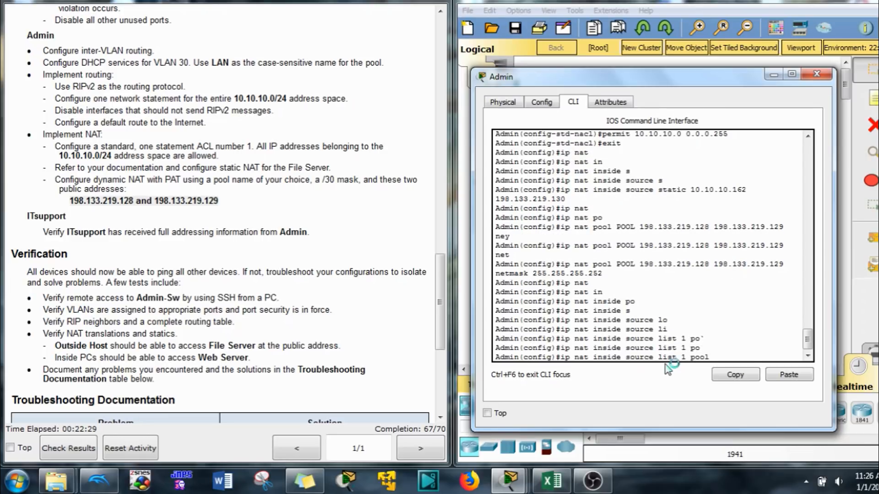
type("POO")
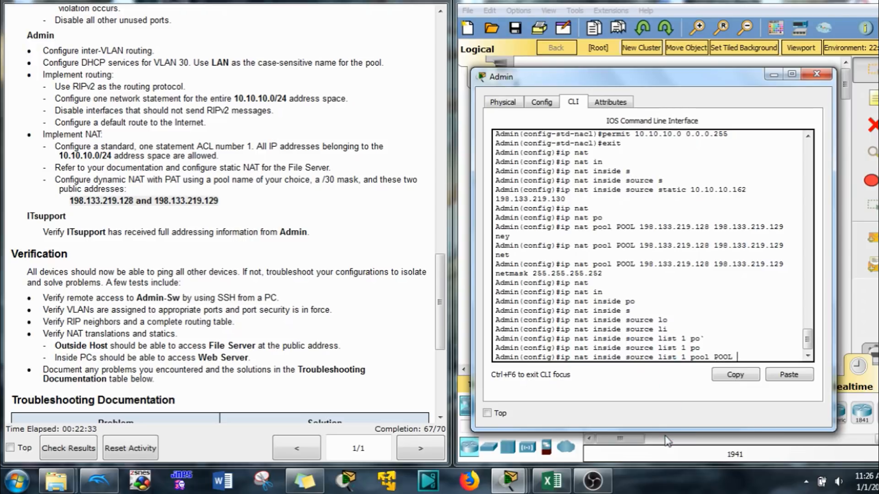
type("L o")
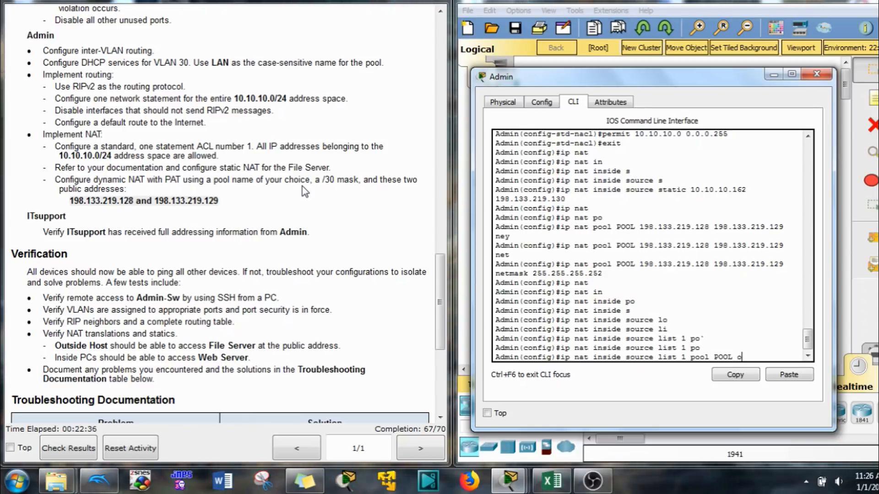
type("v")
key("Tab")
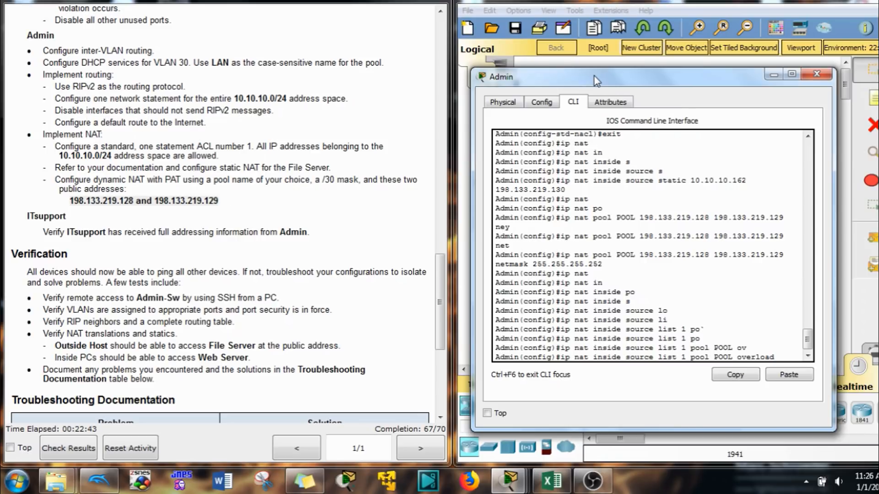
- Check the pool addresses against the topology, then submit the PAT overload rule for list 1 and POOL
left_click_drag(595, 81, 218, 71)
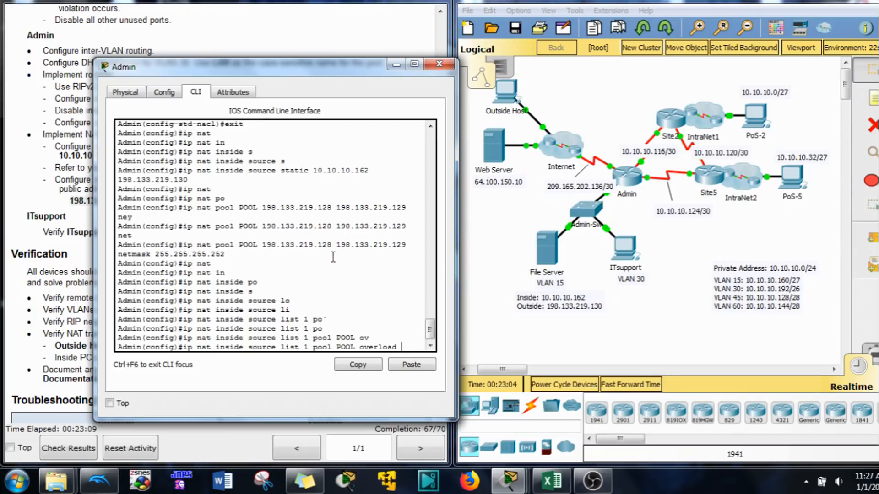
left_click_drag(332, 245, 318, 243)
left_click_drag(407, 244, 397, 243)
left_click_drag(332, 244, 265, 239)
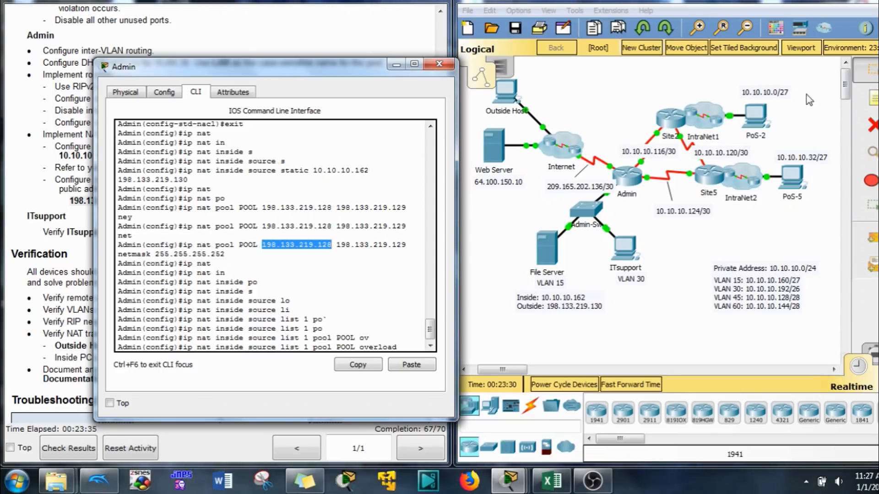
left_click(800, 120)
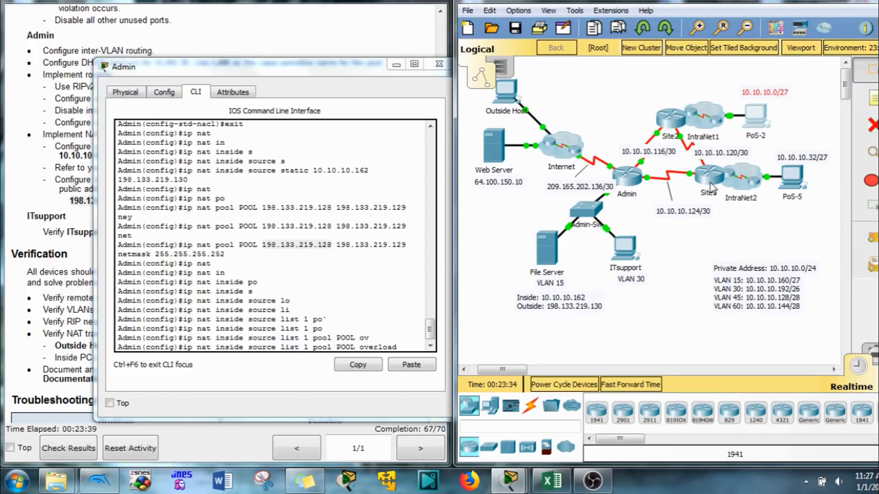
mouse_move(711, 186)
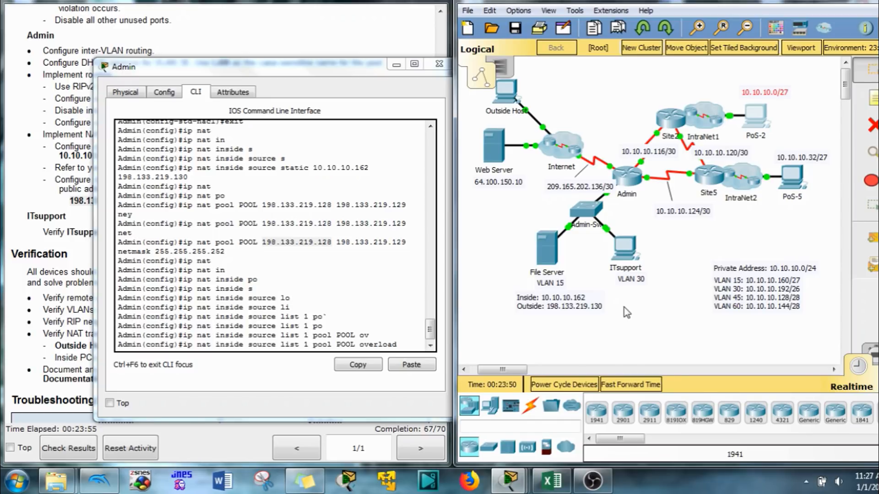
left_click(406, 341)
key("Return")
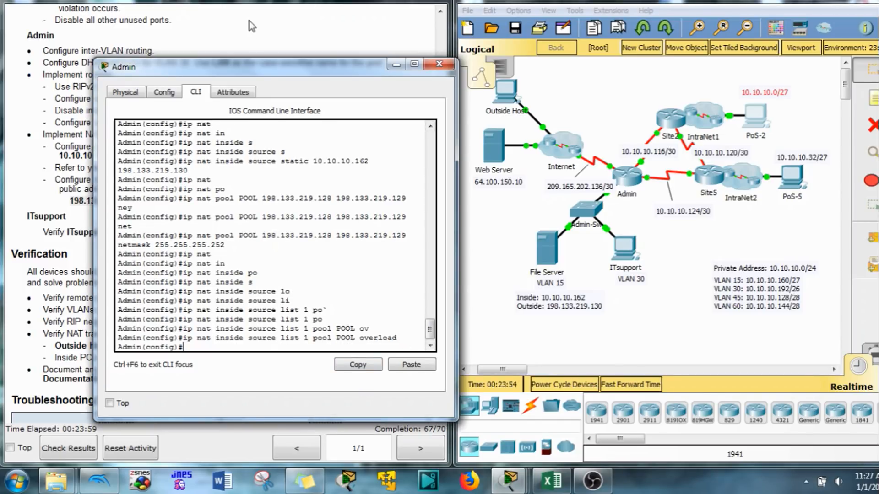
- Minimize the Admin console, then select and deselect devices on the Logical topology
left_click_drag(270, 82, 654, 54)
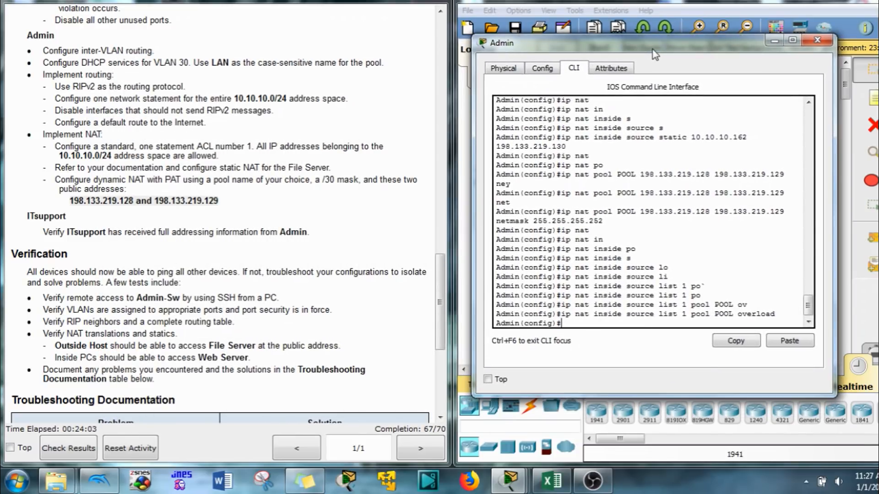
left_click(774, 42)
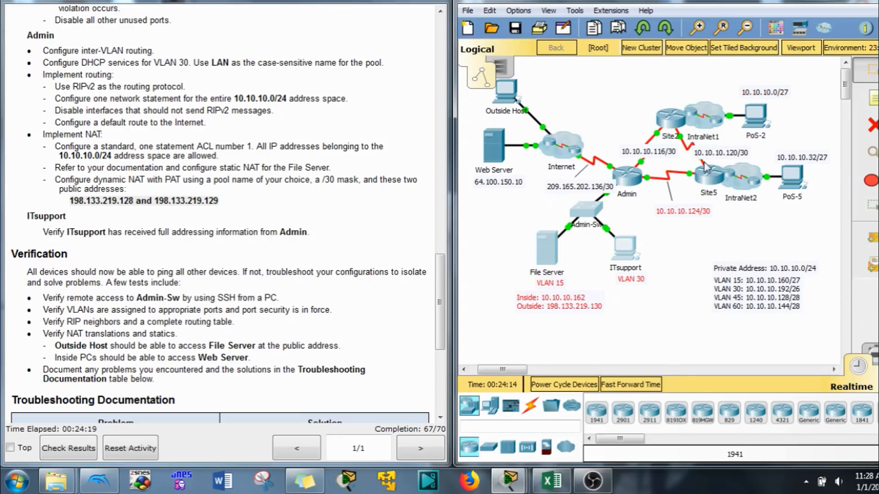
left_click_drag(646, 83, 835, 218)
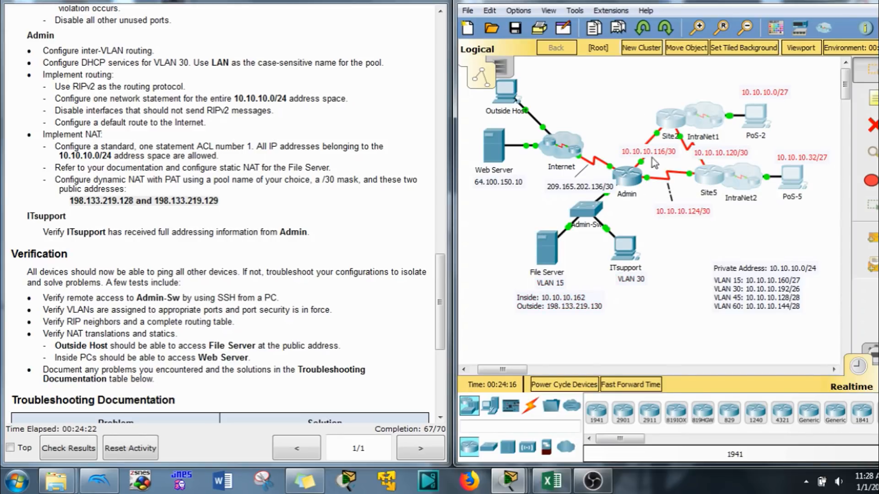
left_click_drag(571, 60, 500, 182)
left_click(685, 264)
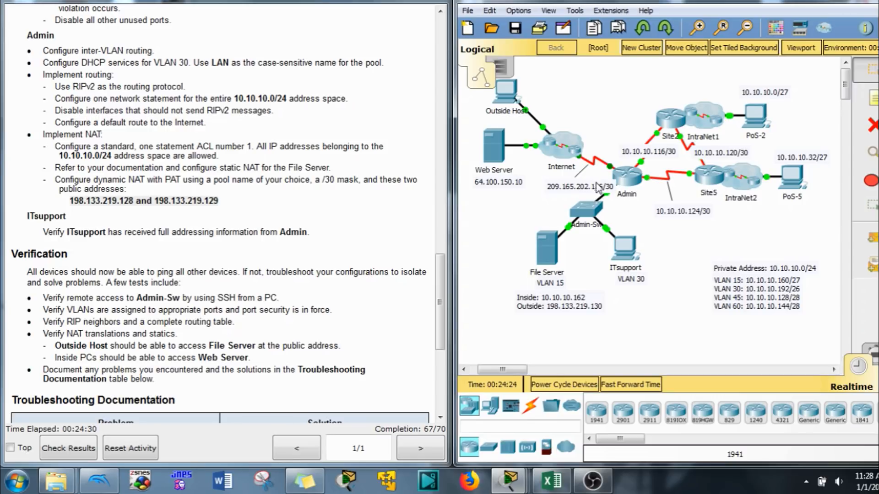
- Set Admin's serial 0/0/0 and 0/0/1 interfaces as NAT inside
left_click(637, 179)
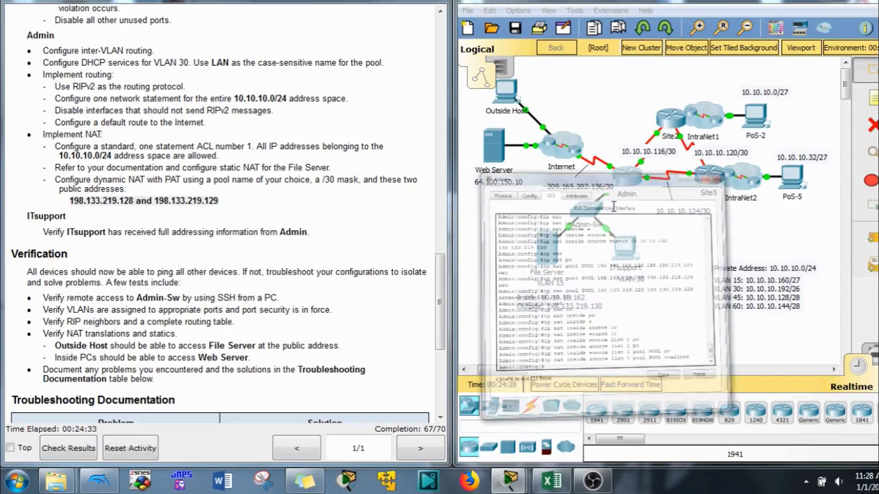
type("int")
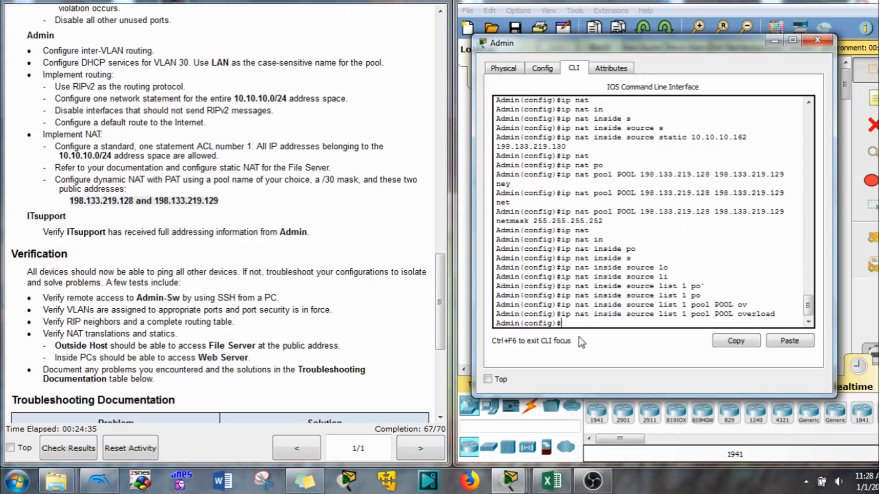
type(" s0/0")
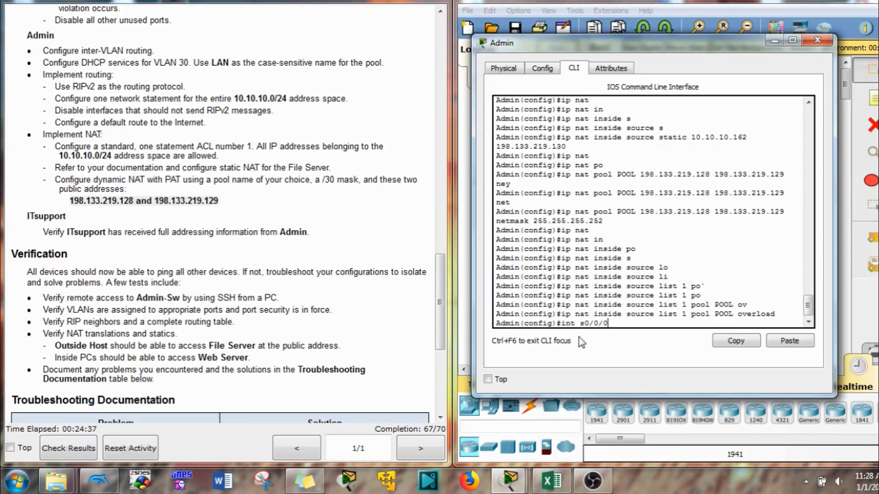
type("/0")
key("Return")
type("ip n")
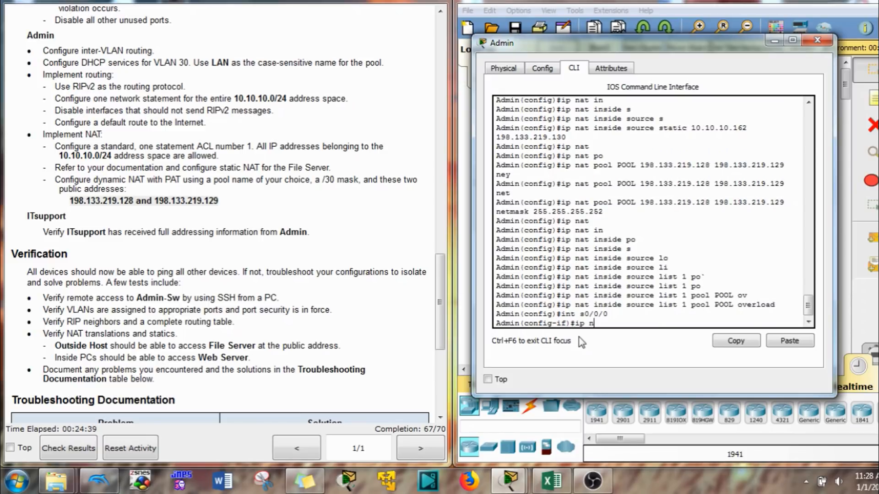
type("a")
key("Tab")
type("in")
key("Tab")
key("Return")
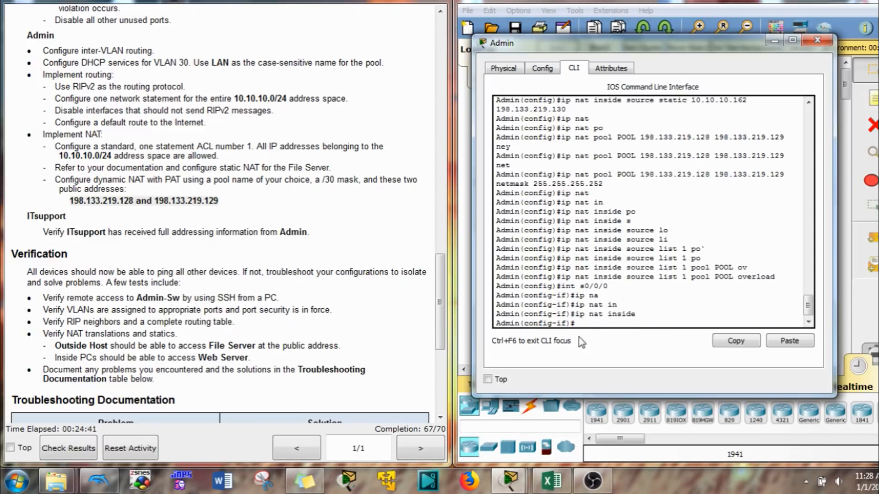
type("int s0/0/0")
key("Return")
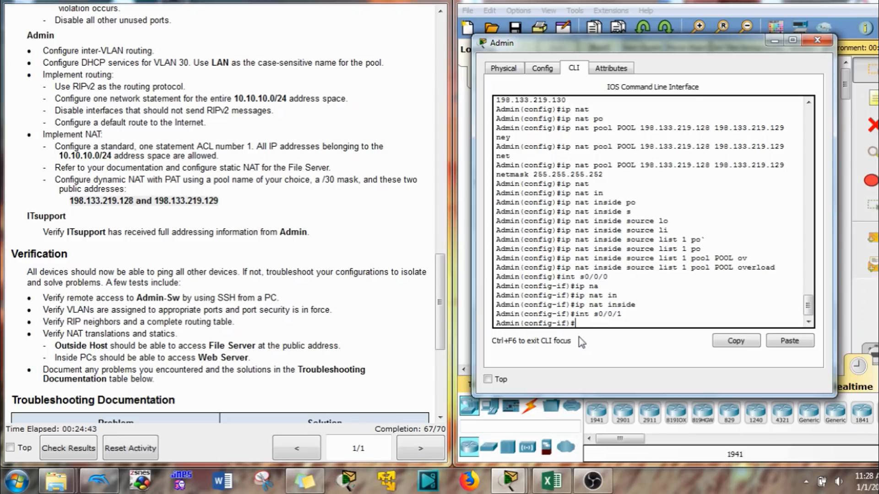
key("Up")
key("Up")
key("Return")
- Set serial 0/1/0 as NAT outside, bringing completion to 70/70
key("Up")
key("Up")
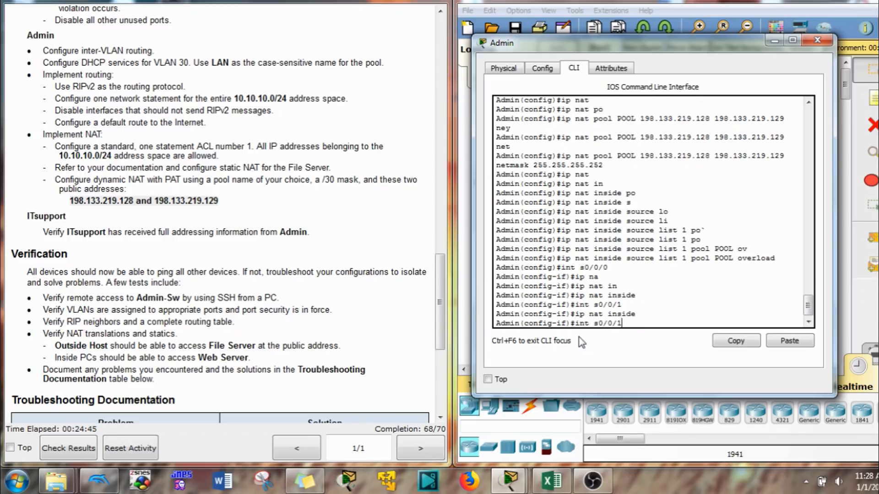
type("/0")
key("Return")
type("int s0/1")
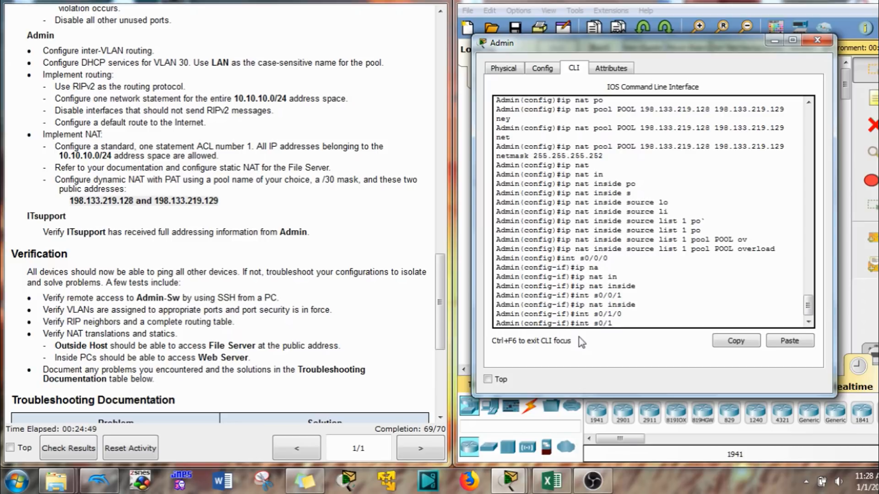
type("/-")
key("BackSpace")
type("0")
key("Return")
type("ip na")
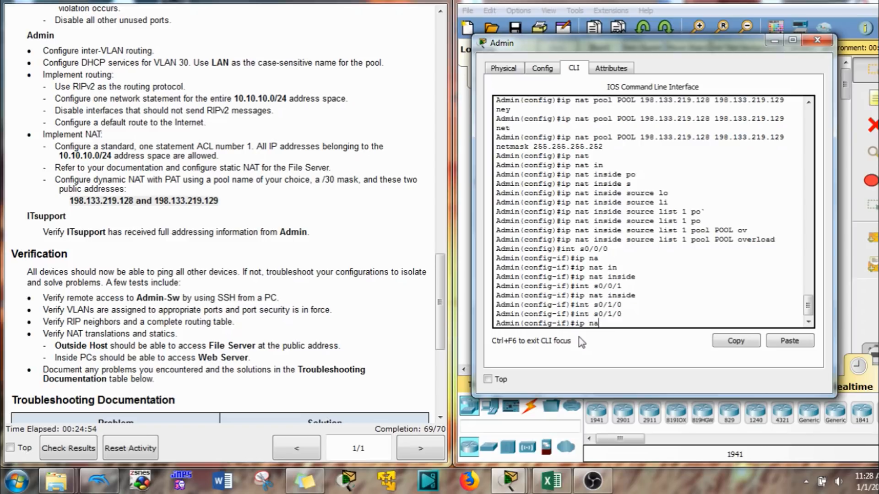
key("Tab")
type("ou")
key("Tab")
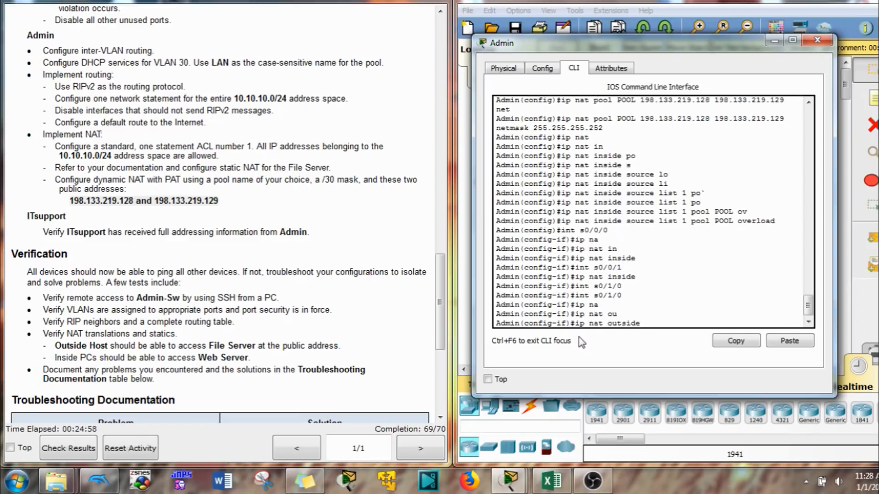
key("Return")
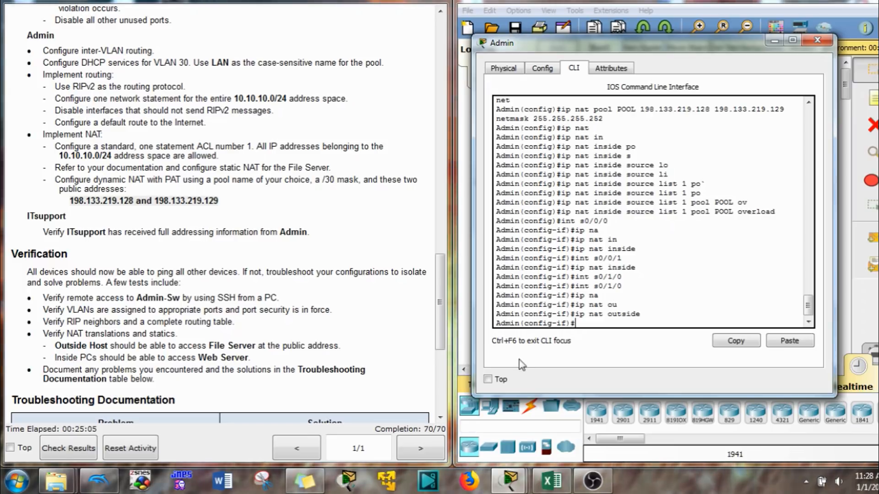
left_click(551, 480)
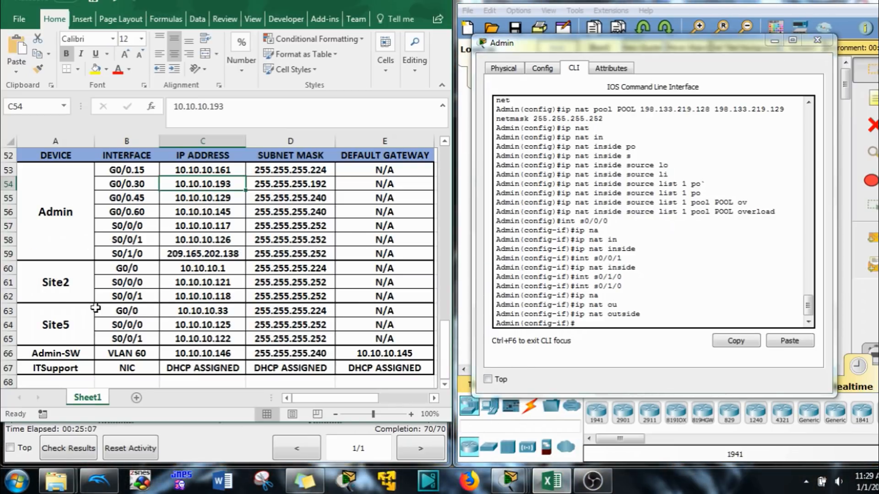